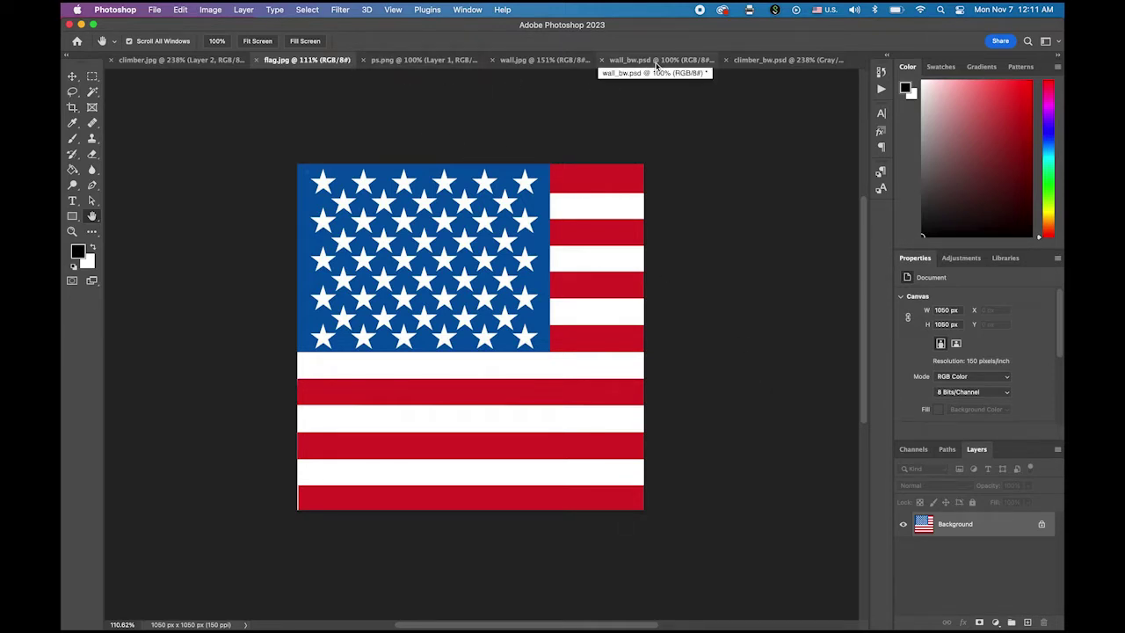
# Review the open documents (flag, climber, finished wall), then return to the brick wall image.
pyautogui.click(655, 60)
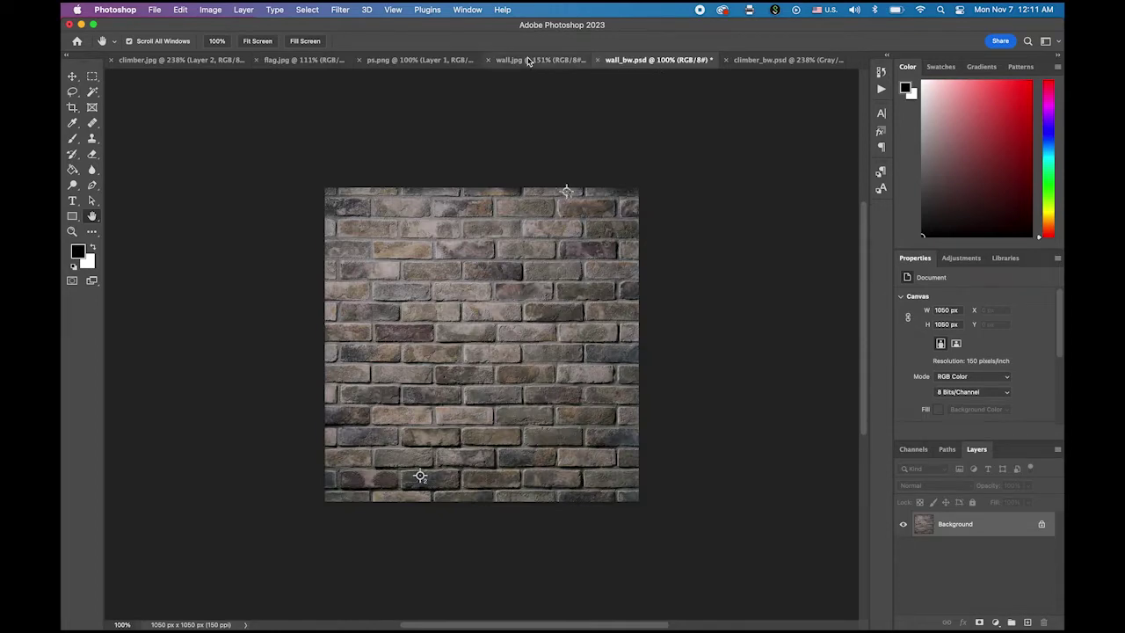
pyautogui.click(554, 61)
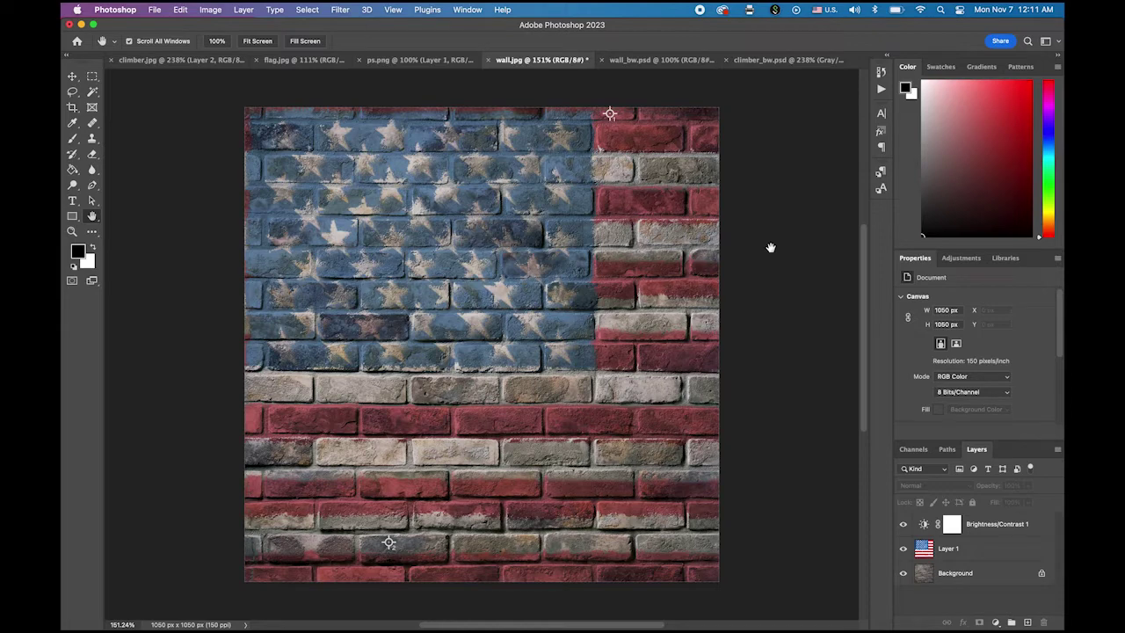
pyautogui.click(280, 60)
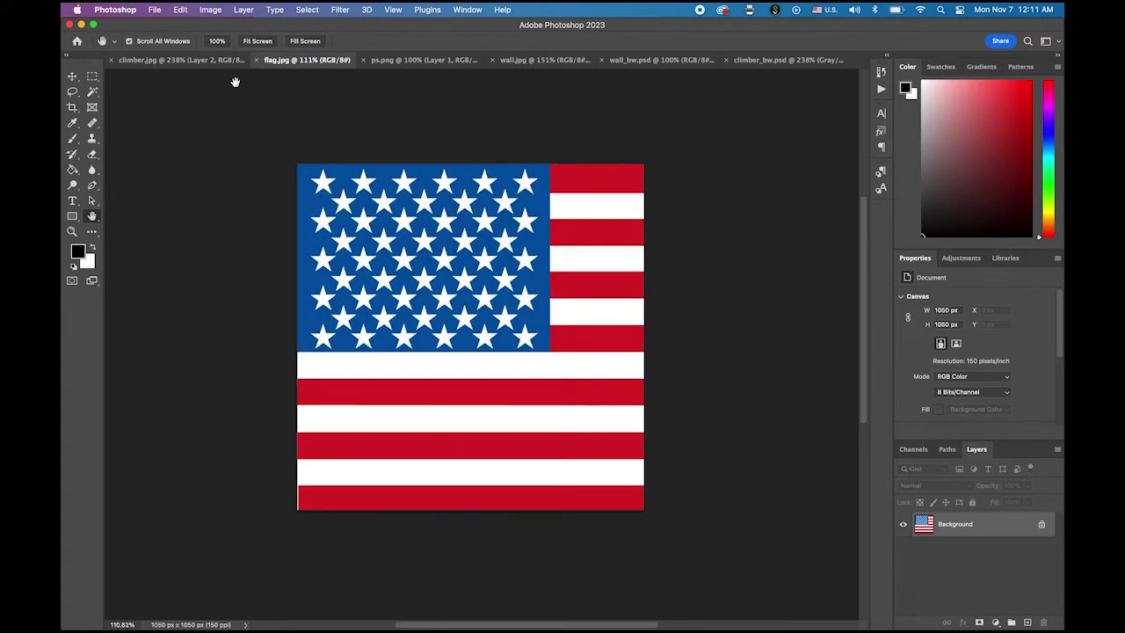
pyautogui.click(189, 62)
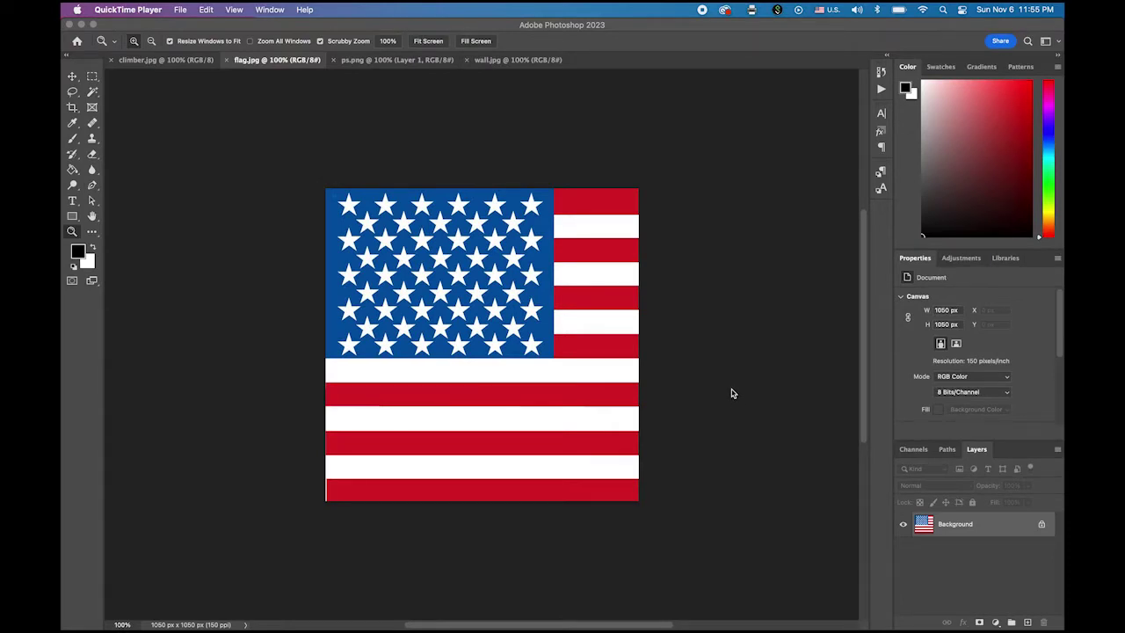
pyautogui.click(515, 65)
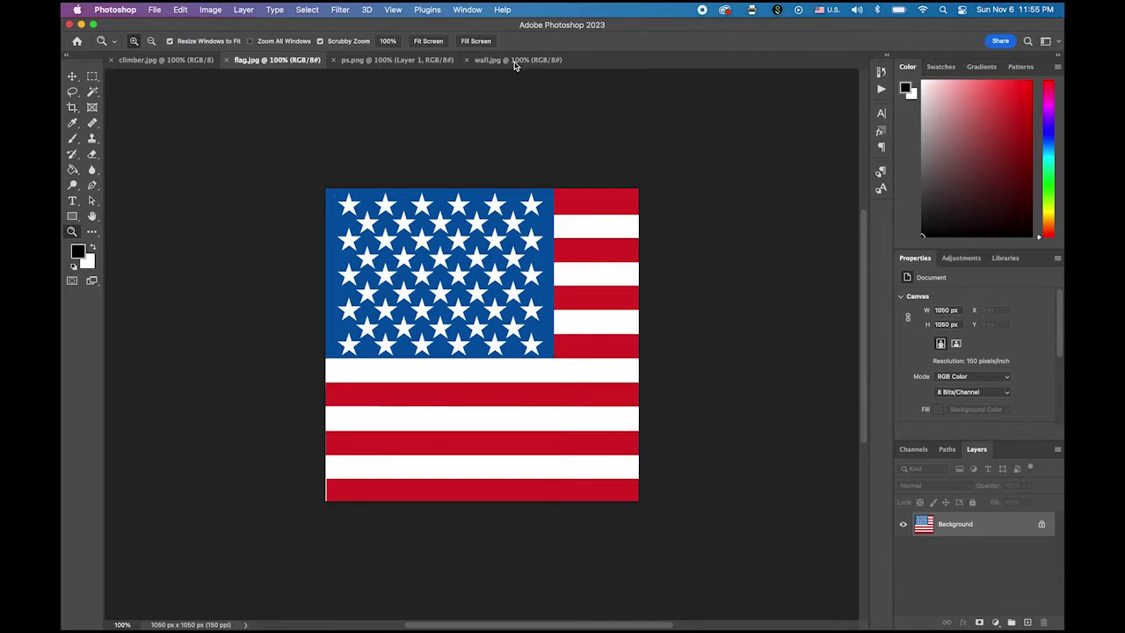
pyautogui.click(515, 62)
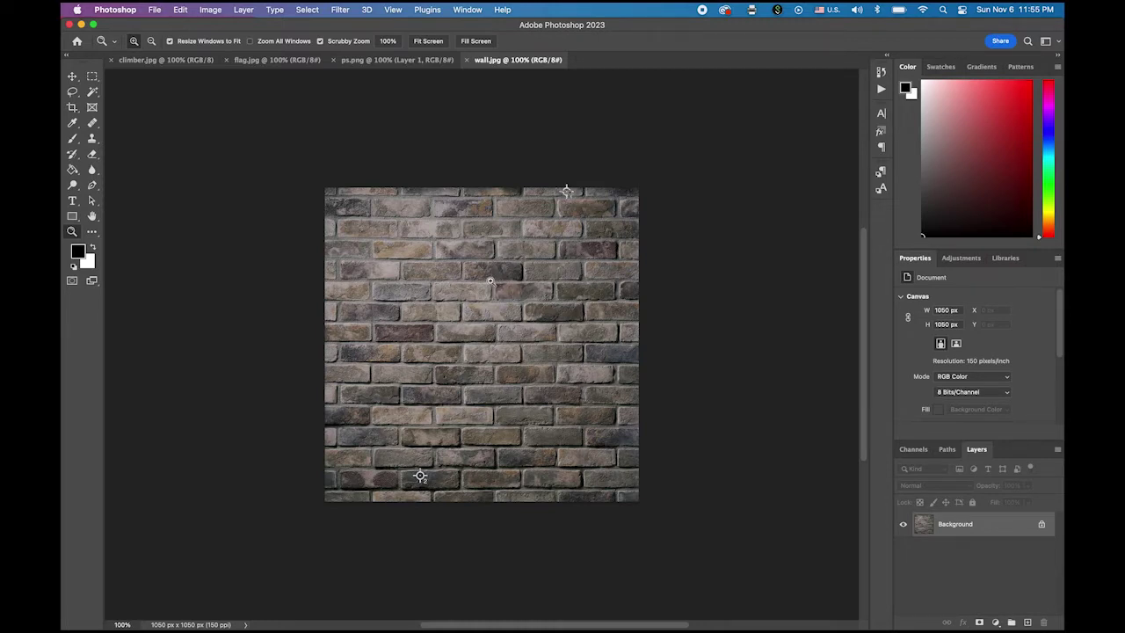
# With the Move tool, duplicate the brick wall image as a new document named wall_bw.
pyautogui.click(72, 76)
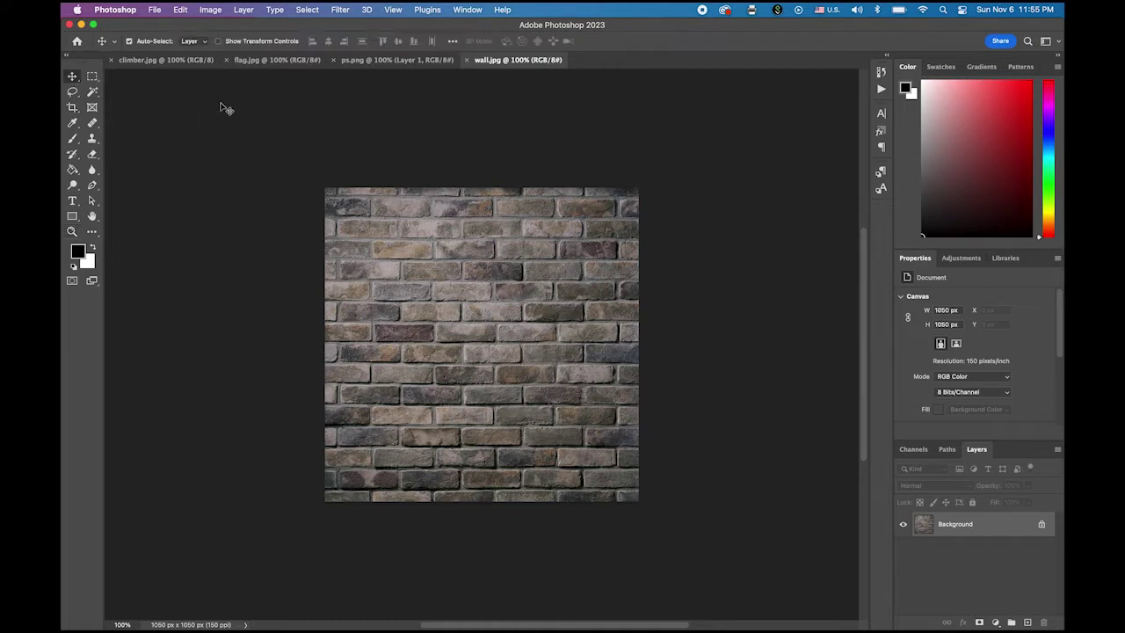
pyautogui.click(211, 10)
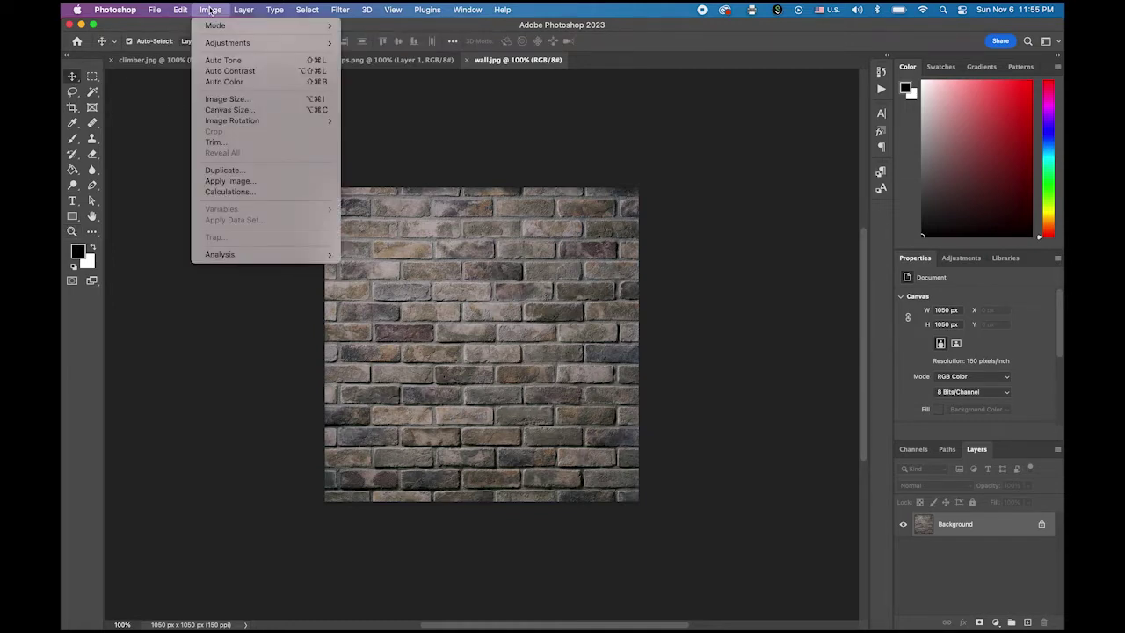
pyautogui.click(235, 172)
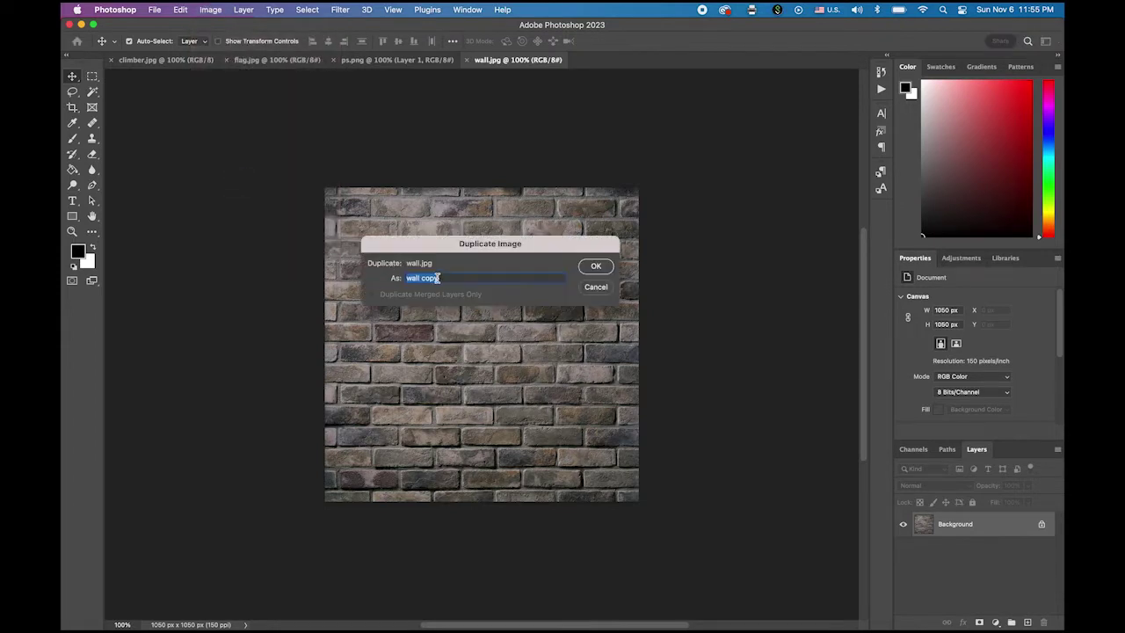
pyautogui.click(451, 280)
pyautogui.moveTo(451, 280); pyautogui.dragTo(378, 275)
pyautogui.write('wall_bw')
pyautogui.click(596, 265)
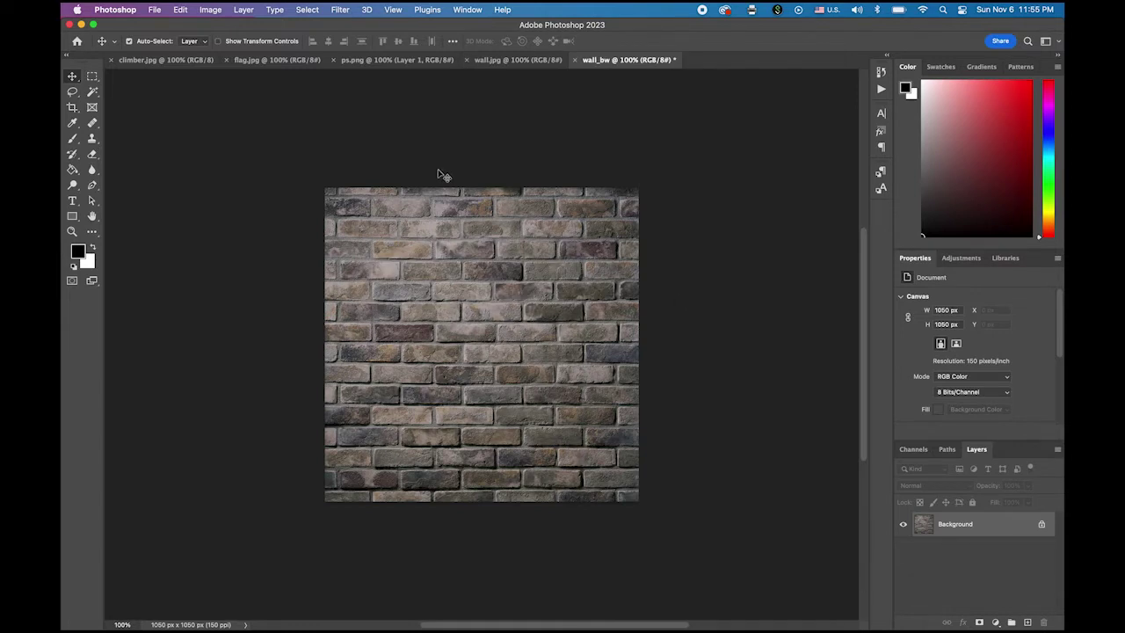
# Switch the wall_bw copy to Grayscale mode and discard its colour information.
pyautogui.click(515, 60)
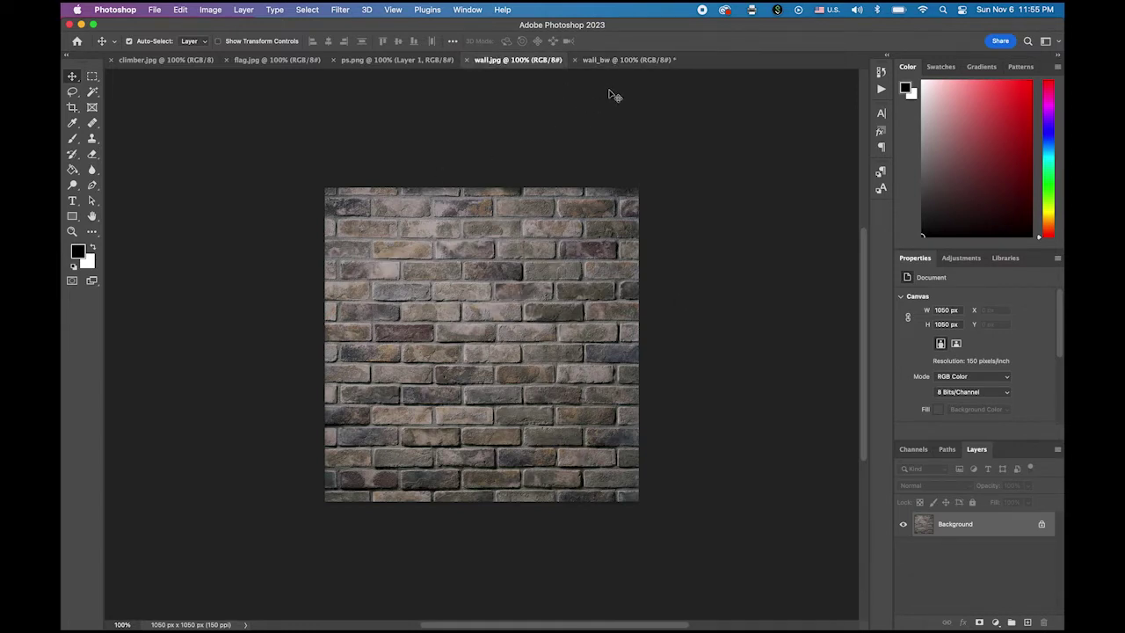
pyautogui.click(641, 63)
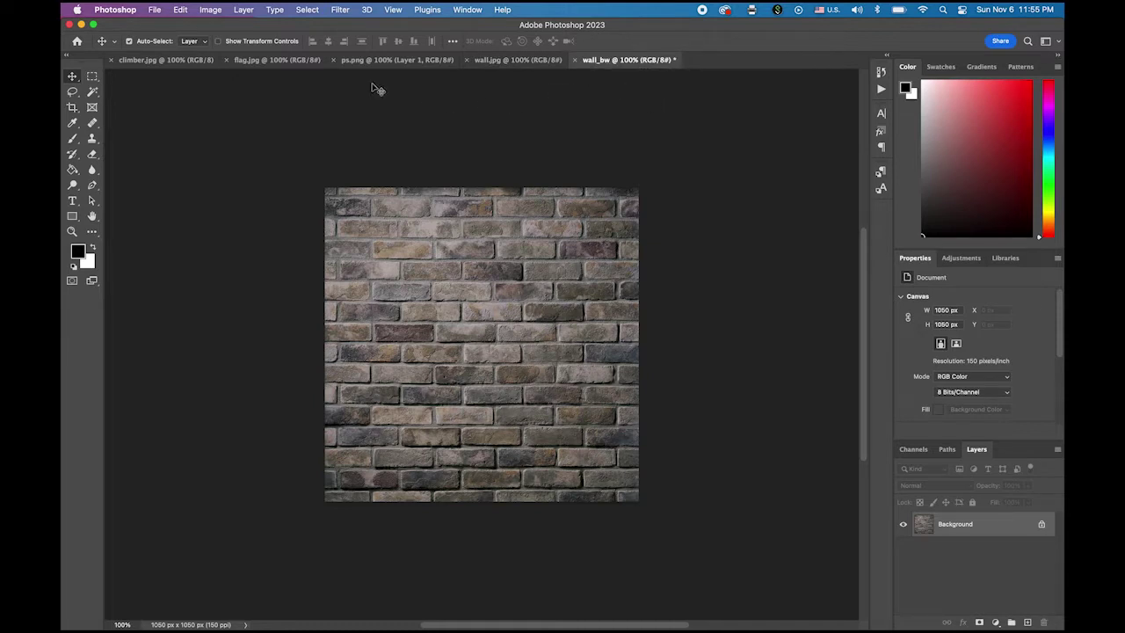
pyautogui.click(214, 11)
pyautogui.moveTo(220, 26)
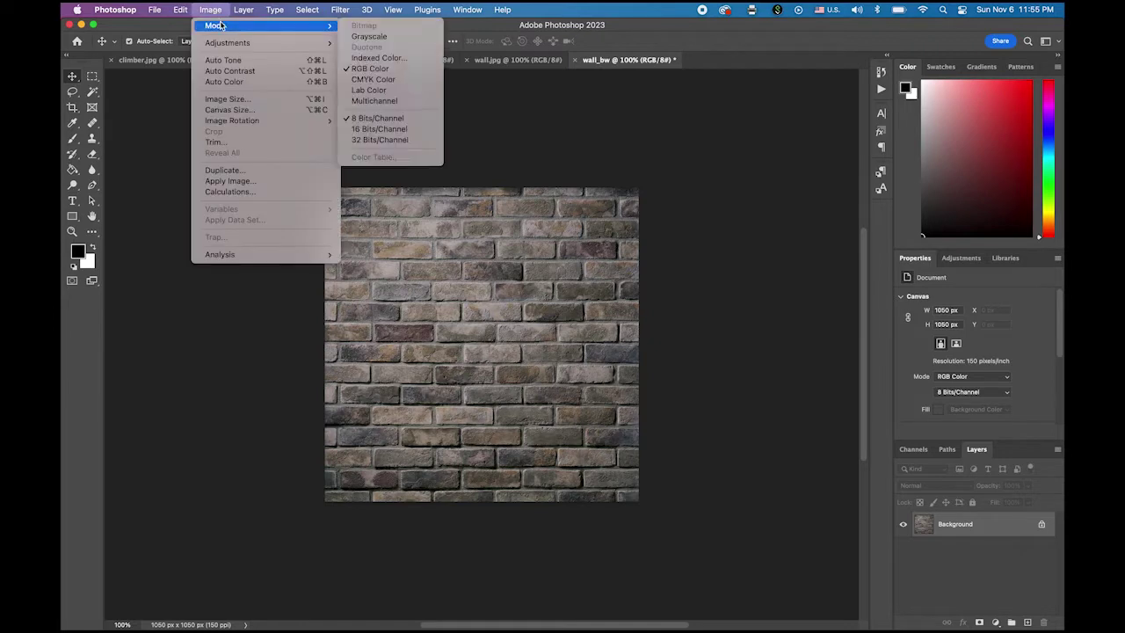
pyautogui.click(378, 36)
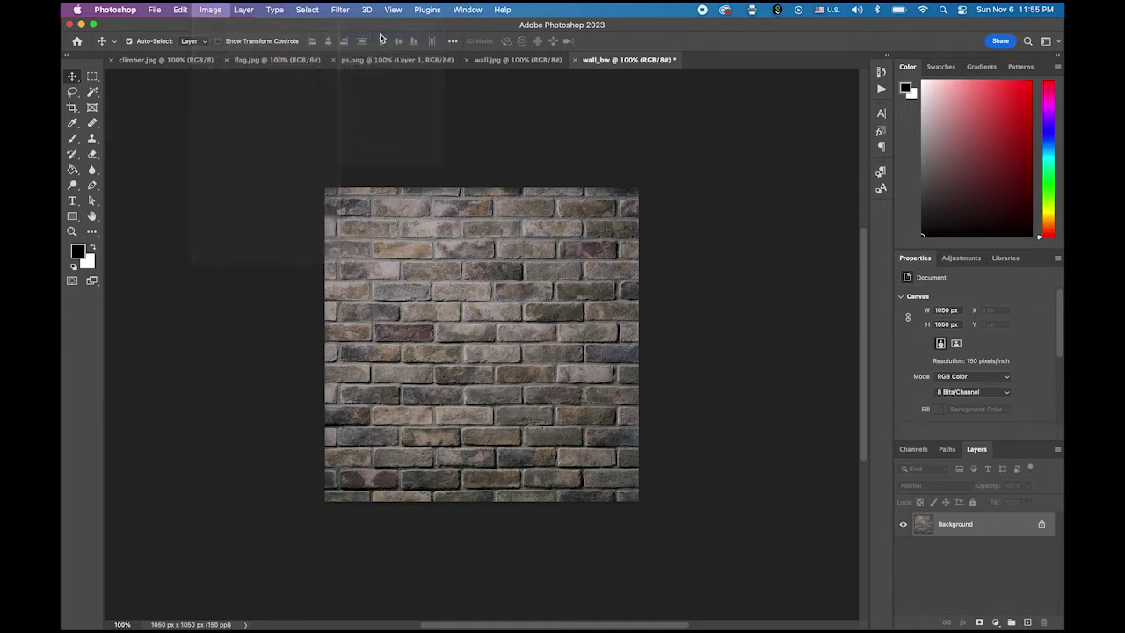
pyautogui.click(573, 257)
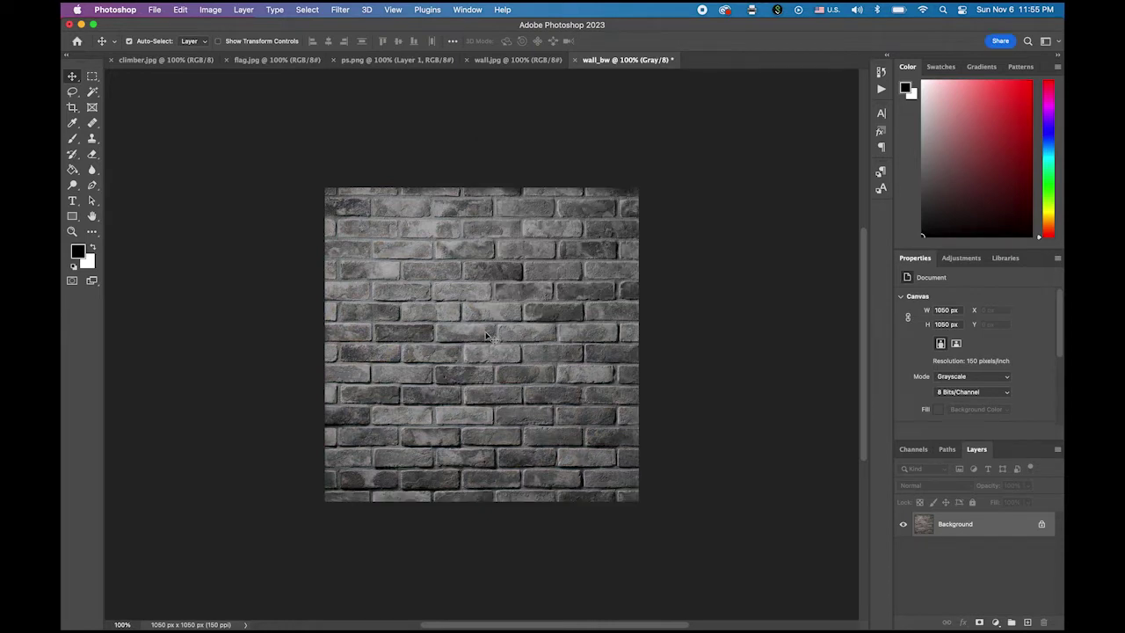
pyautogui.click(154, 10)
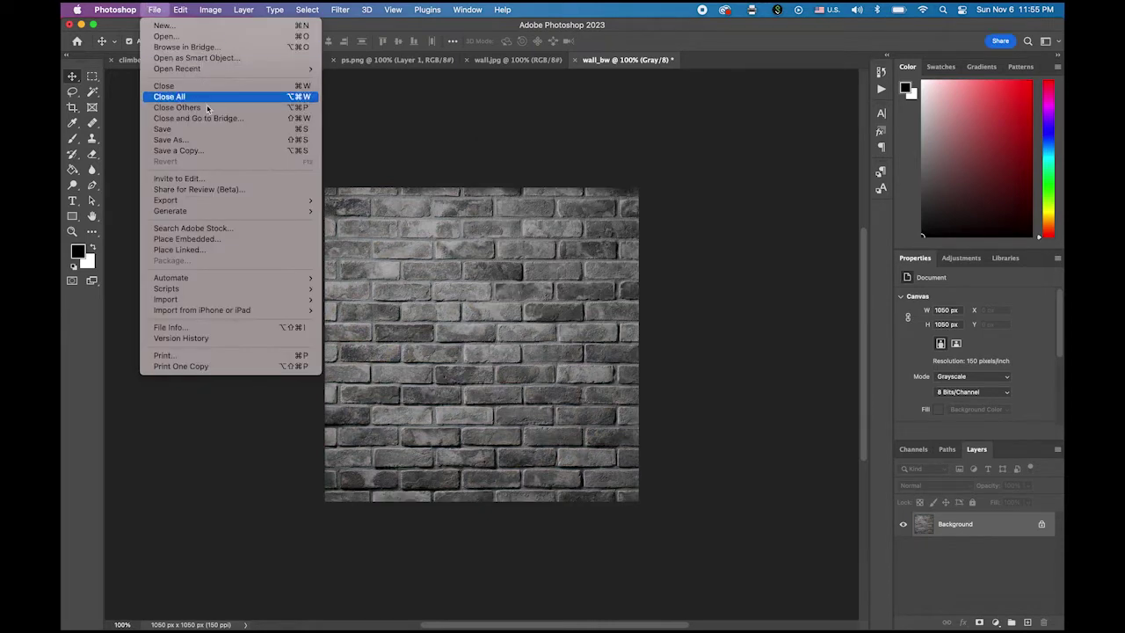
# Save wall_bw to this computer in Photoshop format as wall_bw.psd on the Desktop.
pyautogui.click(216, 140)
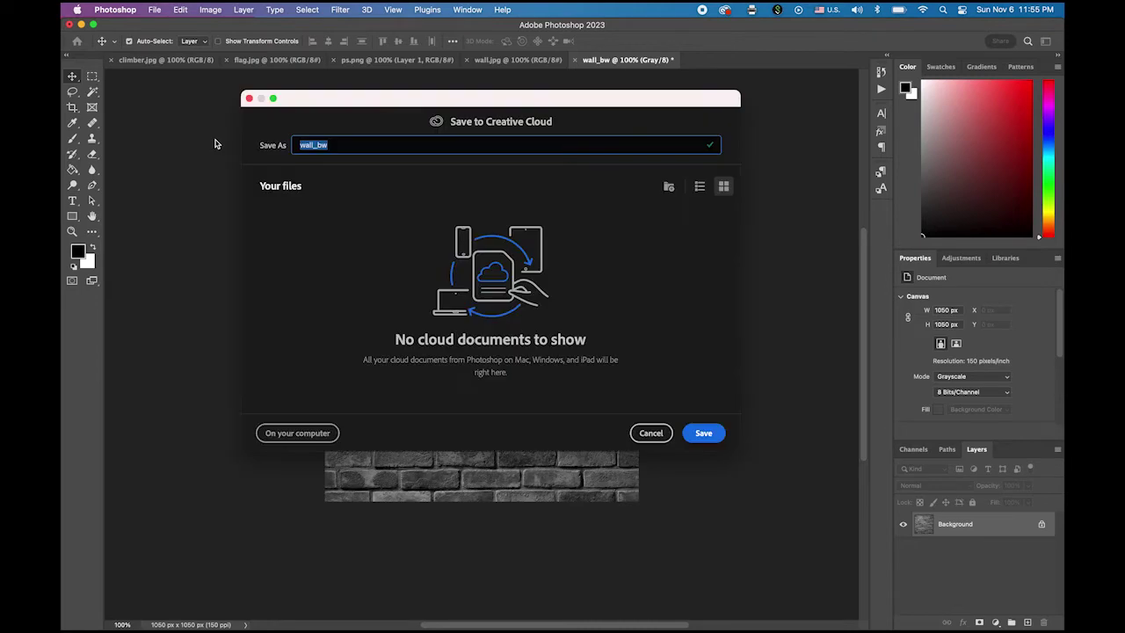
pyautogui.click(288, 436)
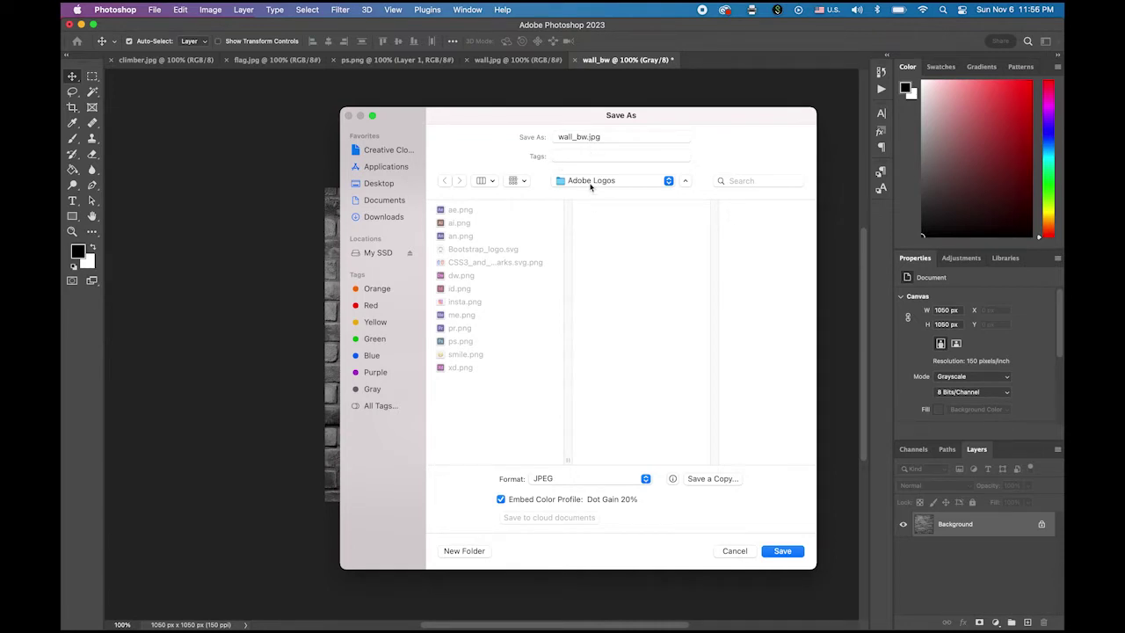
pyautogui.click(603, 483)
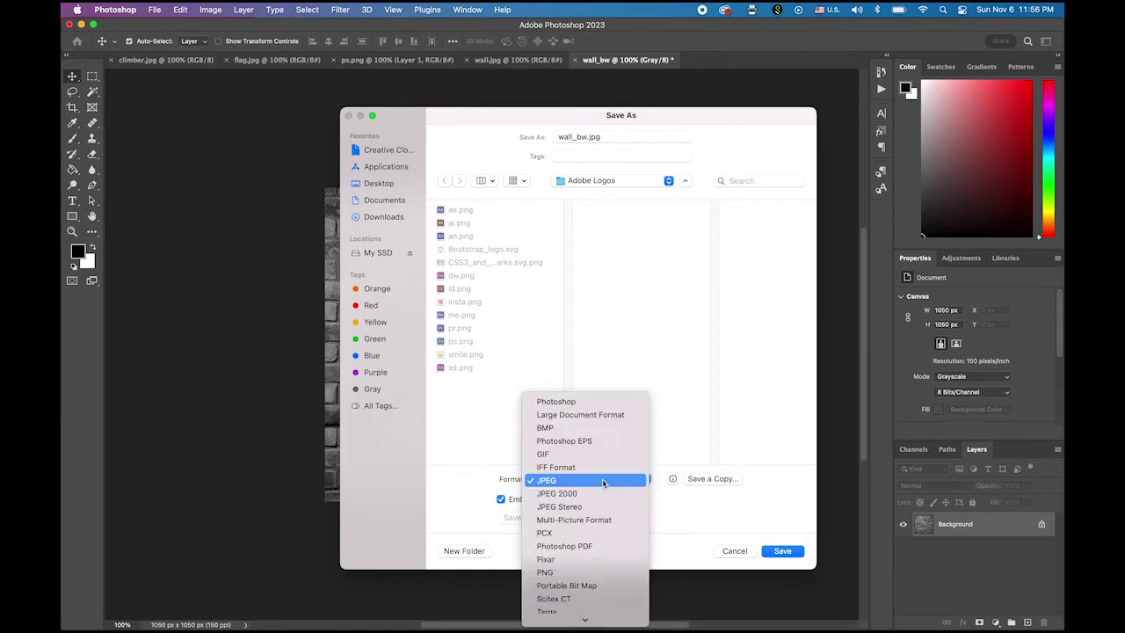
pyautogui.click(610, 403)
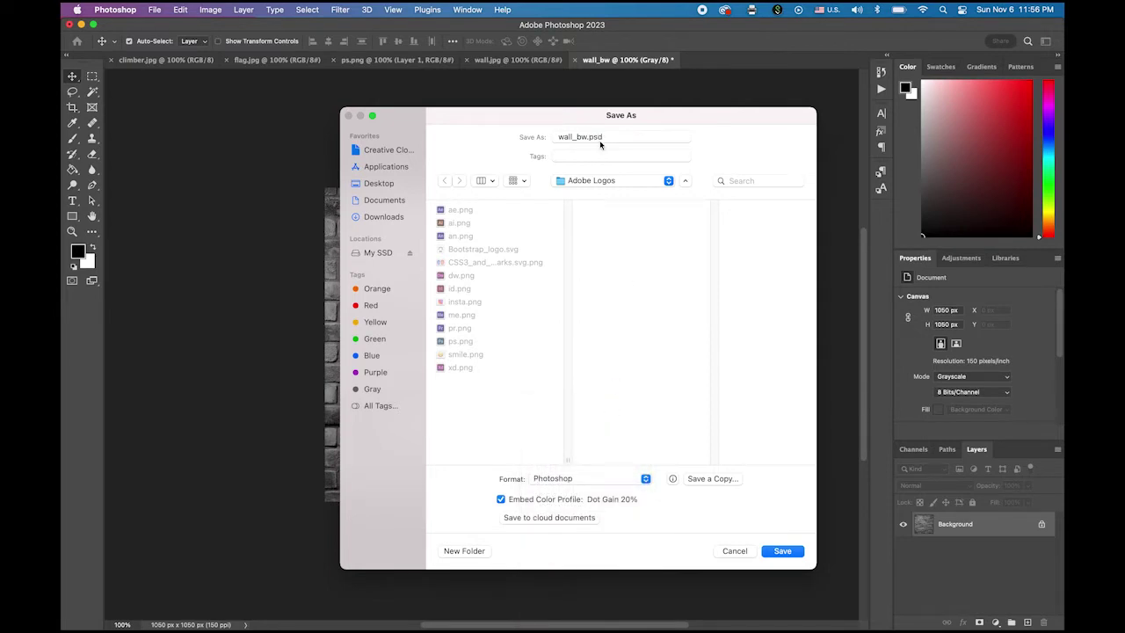
pyautogui.click(380, 183)
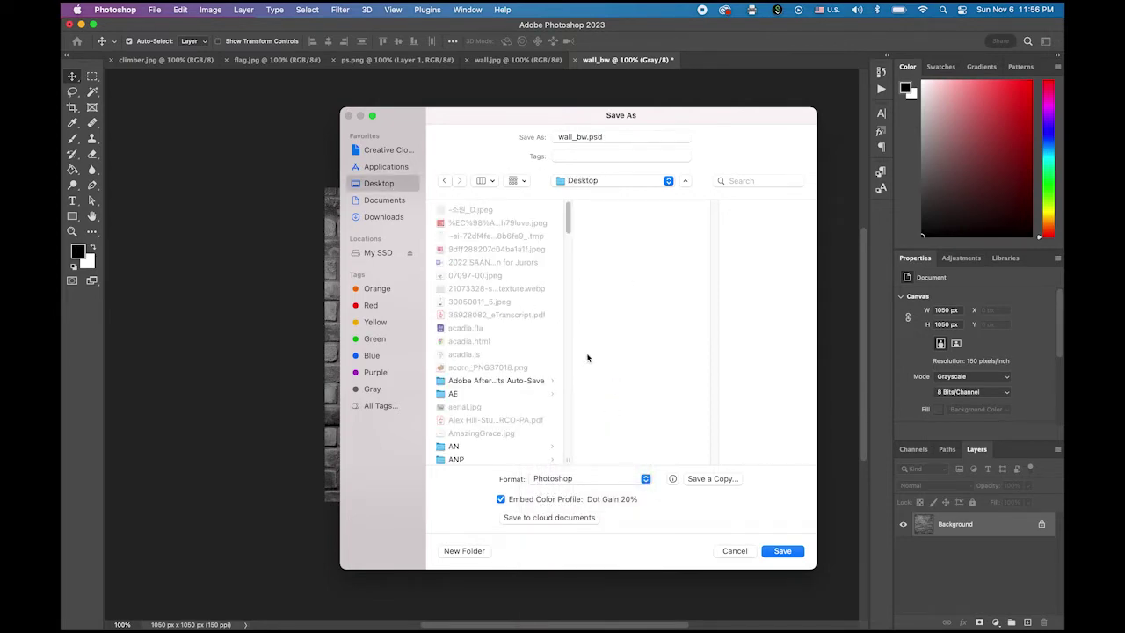
pyautogui.click(781, 551)
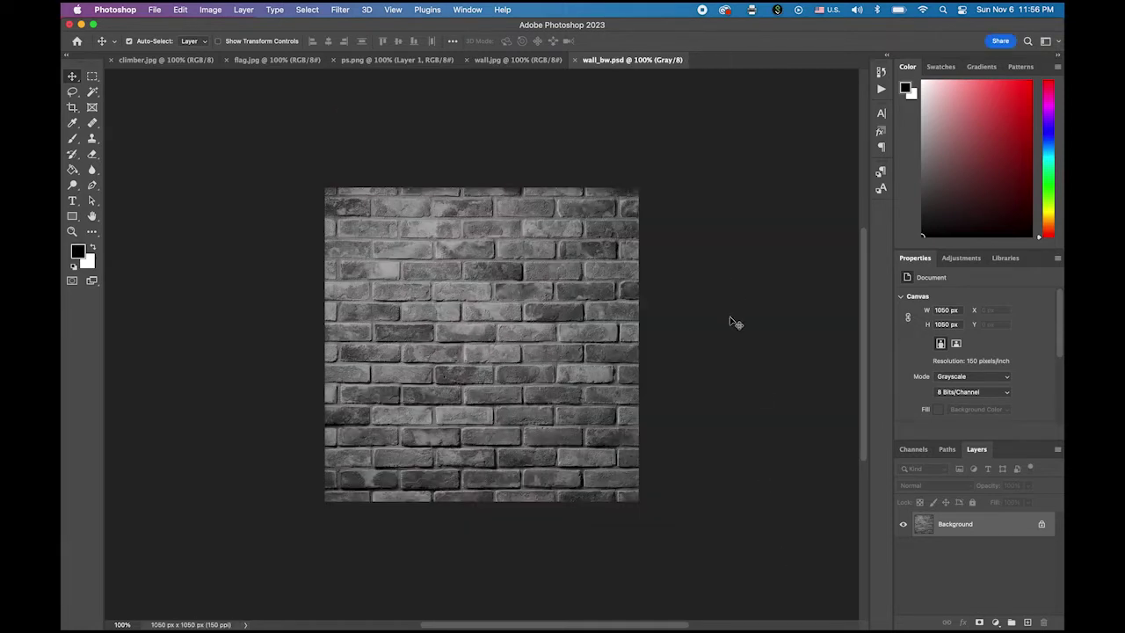
pyautogui.click(254, 61)
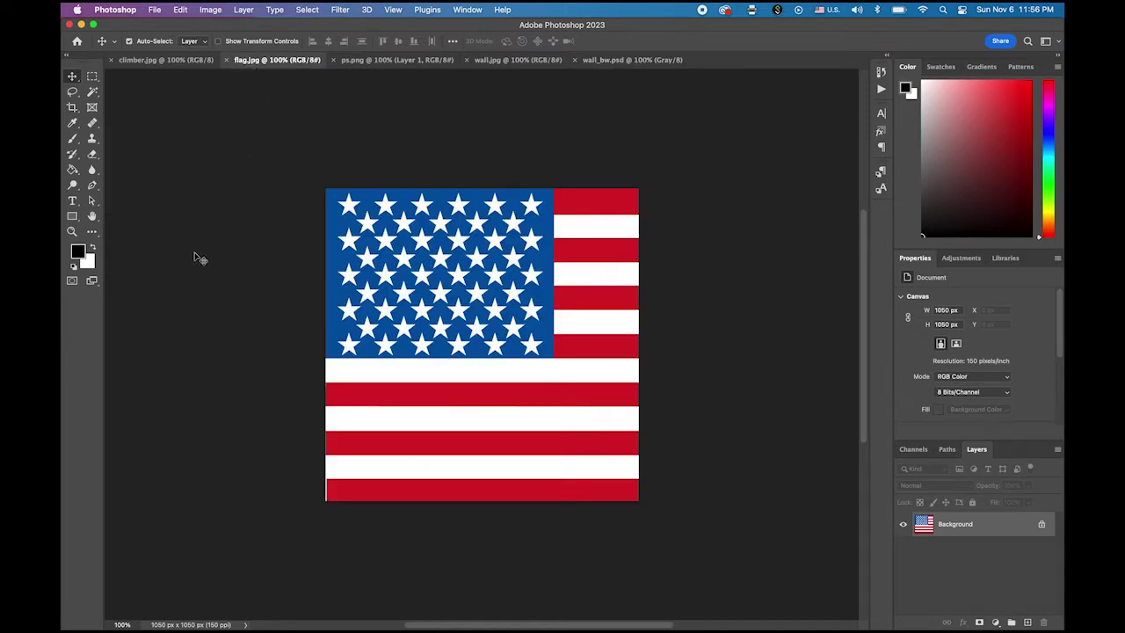
pyautogui.press('super+a')
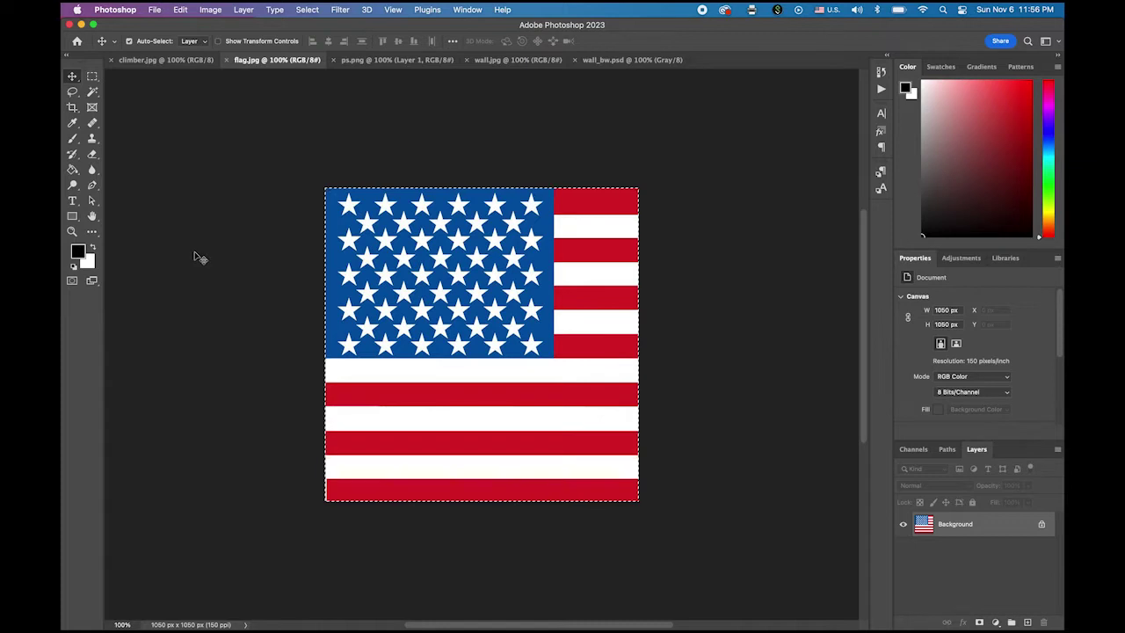
pyautogui.click(507, 60)
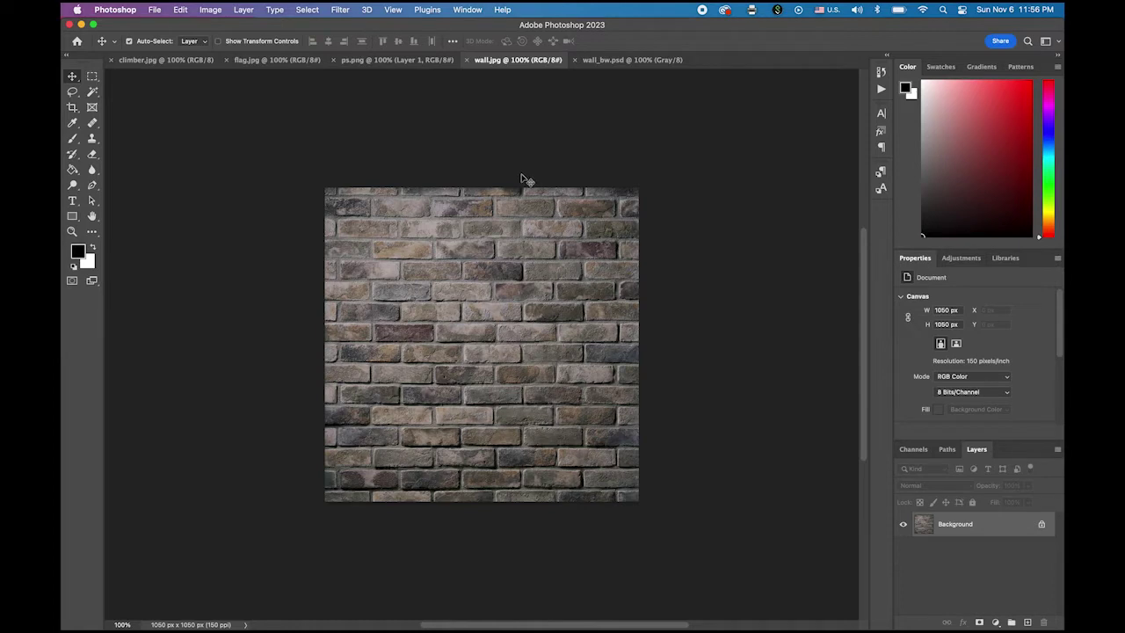
pyautogui.press('super+v')
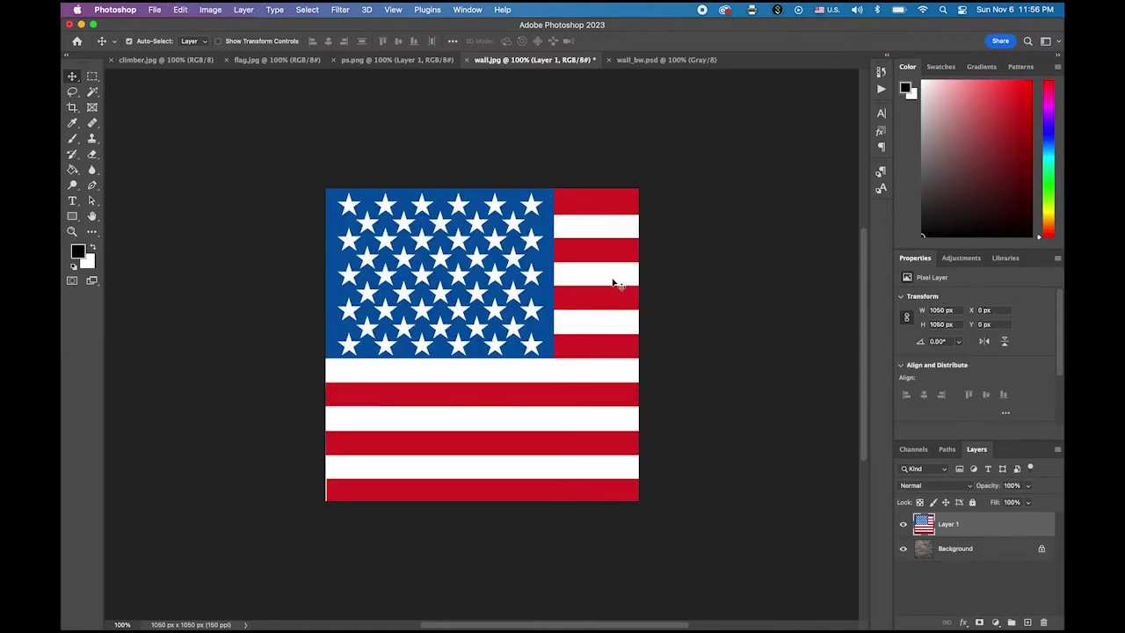
pyautogui.click(903, 524)
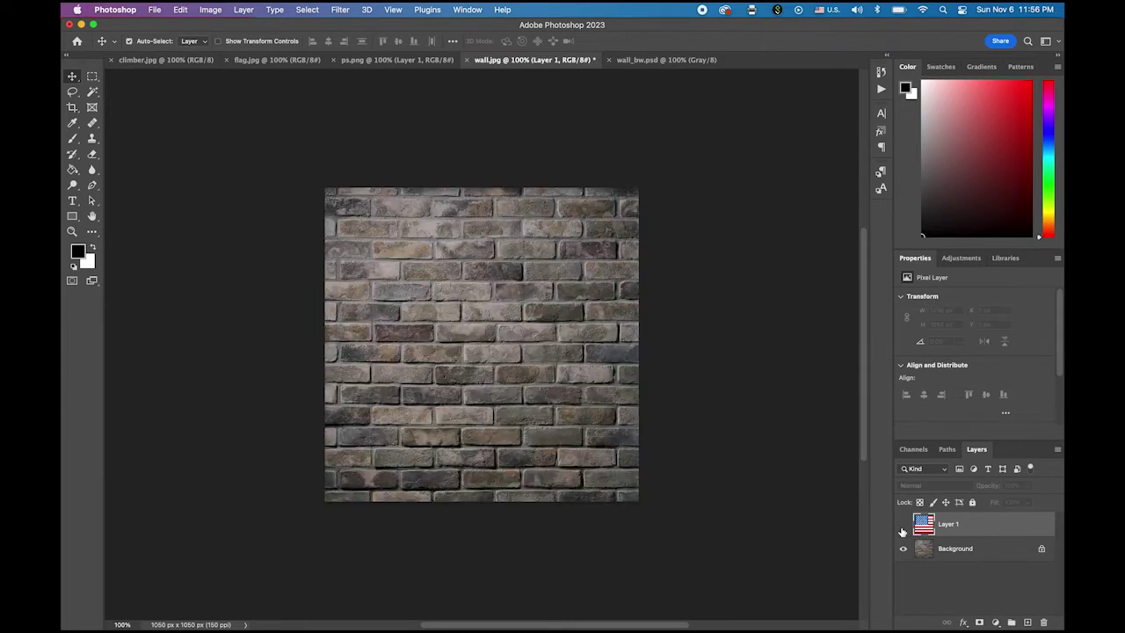
pyautogui.click(903, 525)
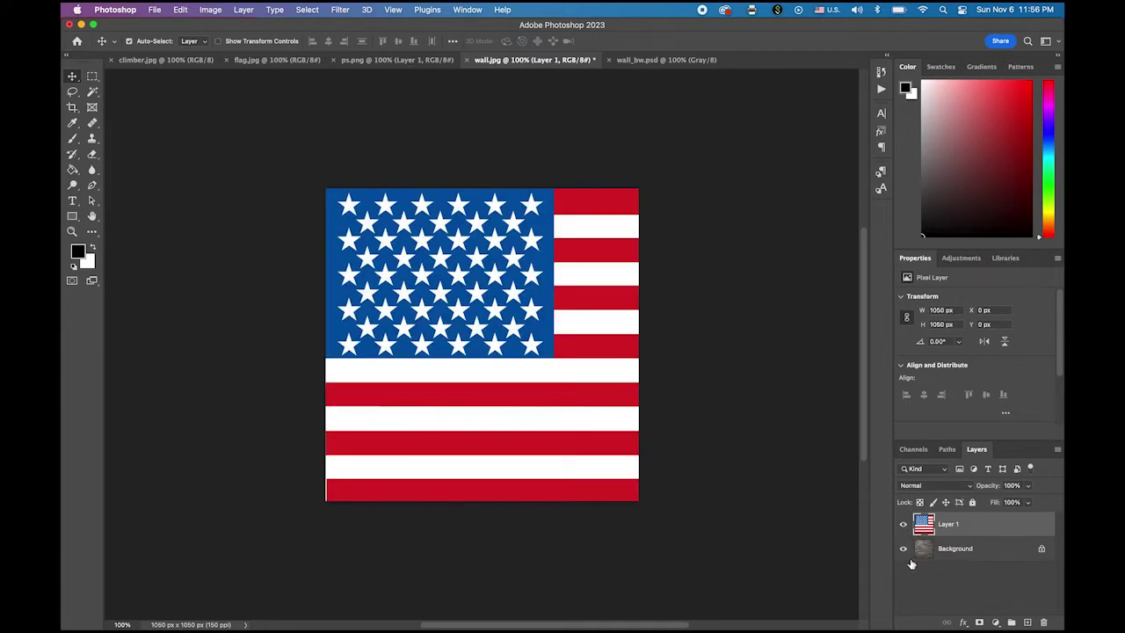
pyautogui.click(903, 525)
pyautogui.click(903, 548)
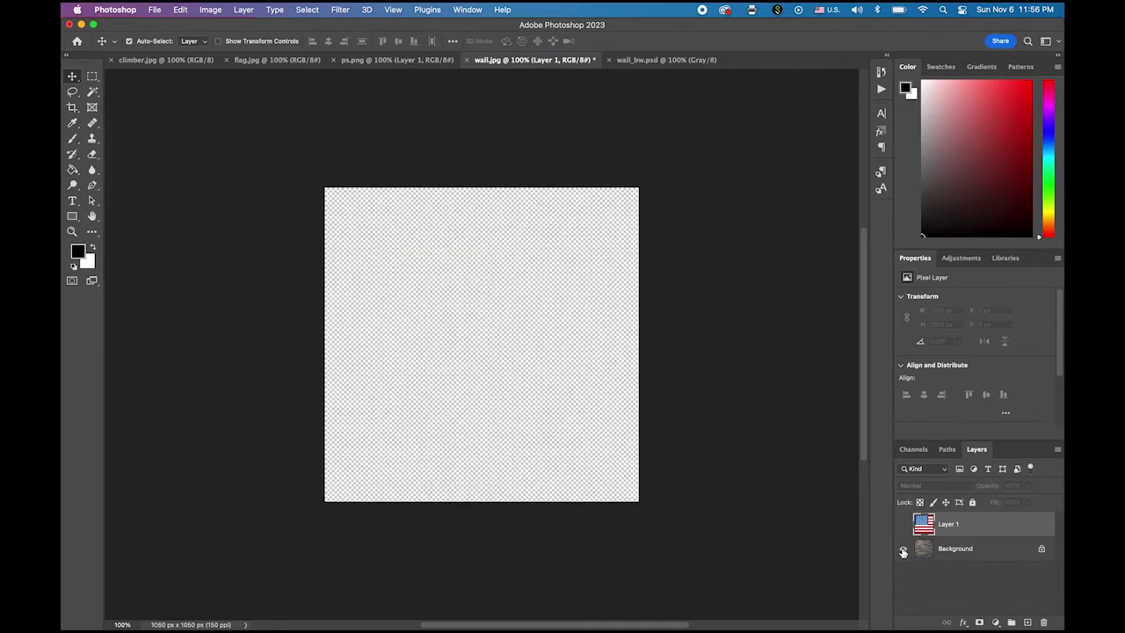
pyautogui.click(902, 549)
pyautogui.click(903, 525)
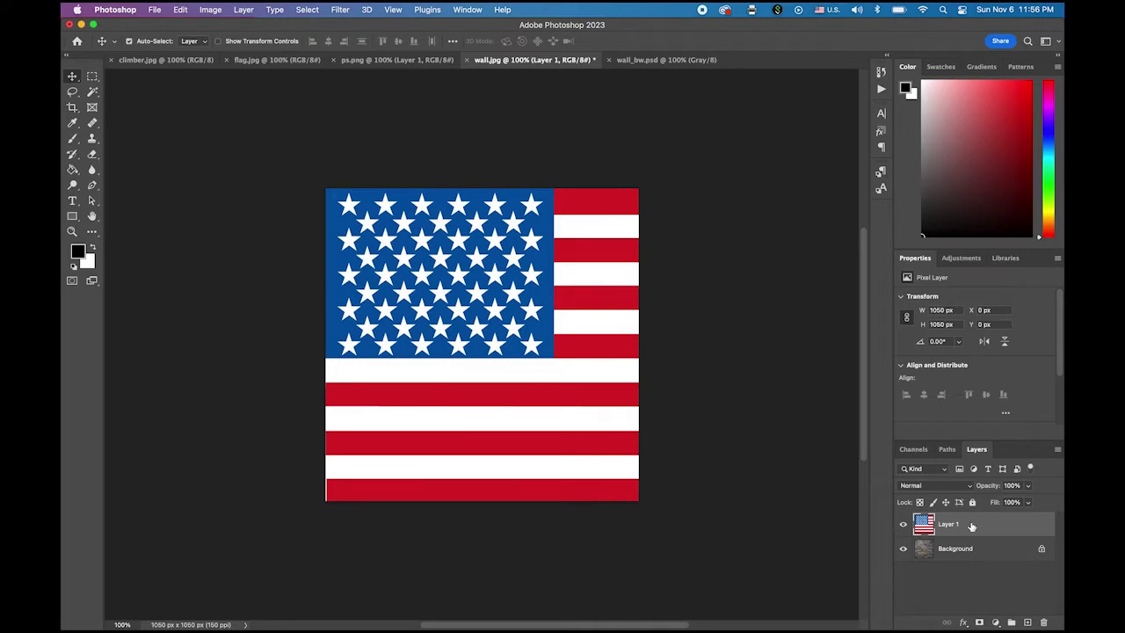
# Apply Displace with scale 20 to the flag, using wall_bw.psd as the displacement map.
pyautogui.click(340, 9)
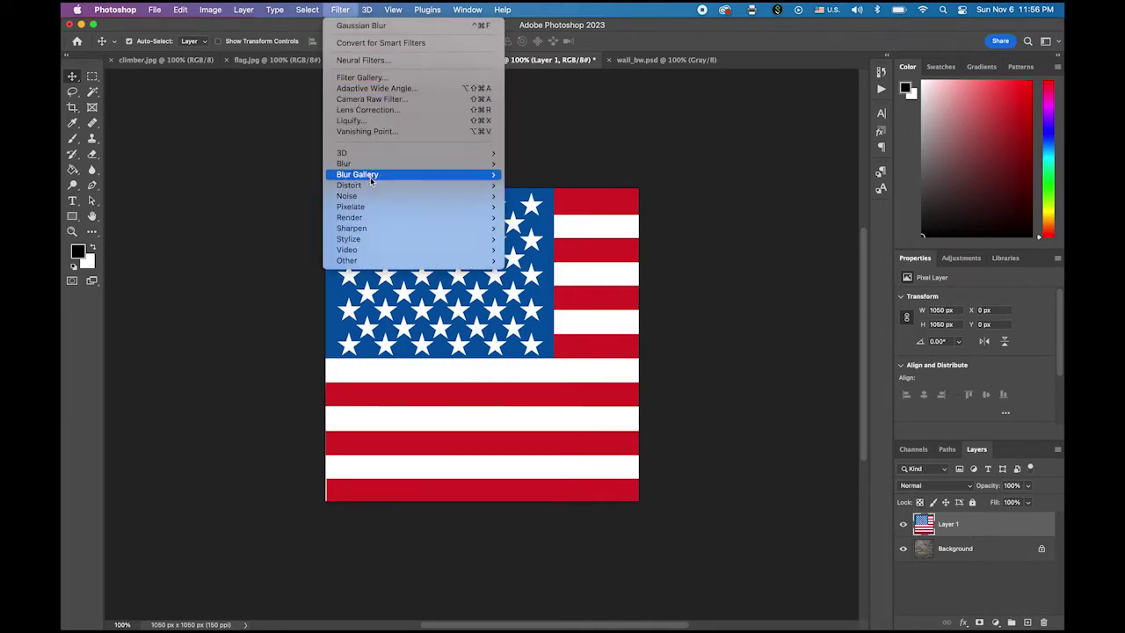
pyautogui.moveTo(372, 186)
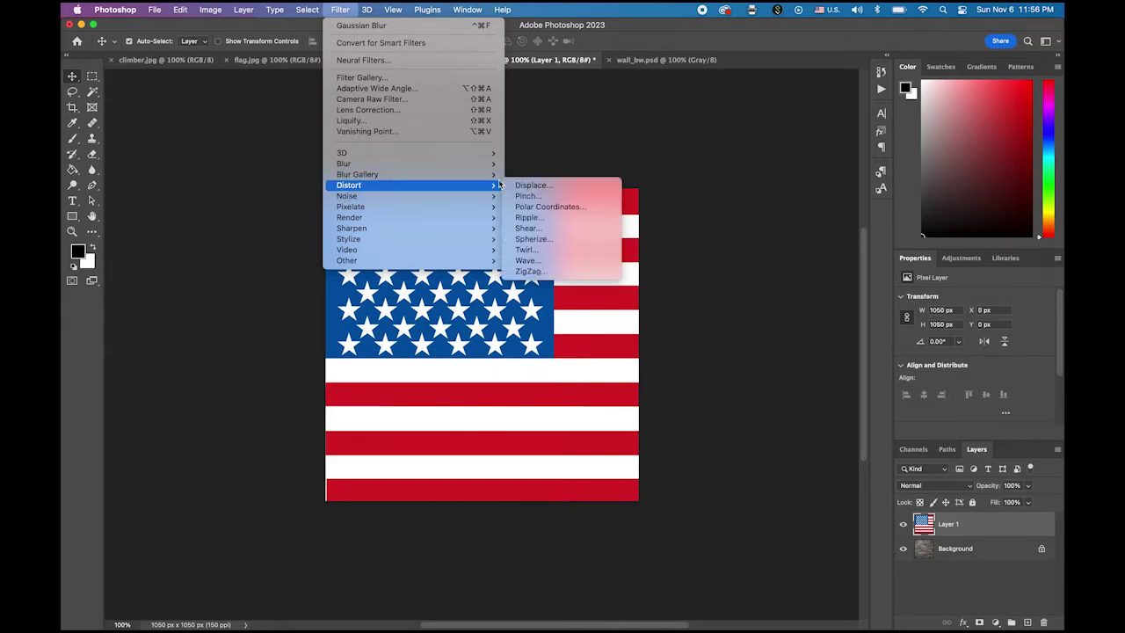
pyautogui.click(580, 190)
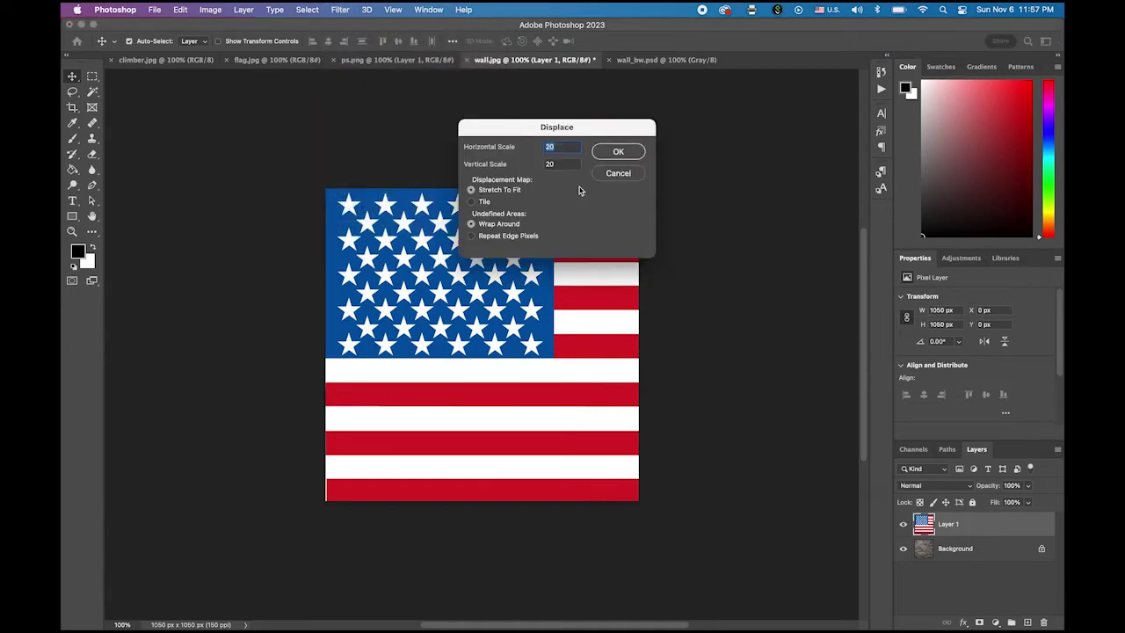
pyautogui.moveTo(512, 130); pyautogui.dragTo(485, 123)
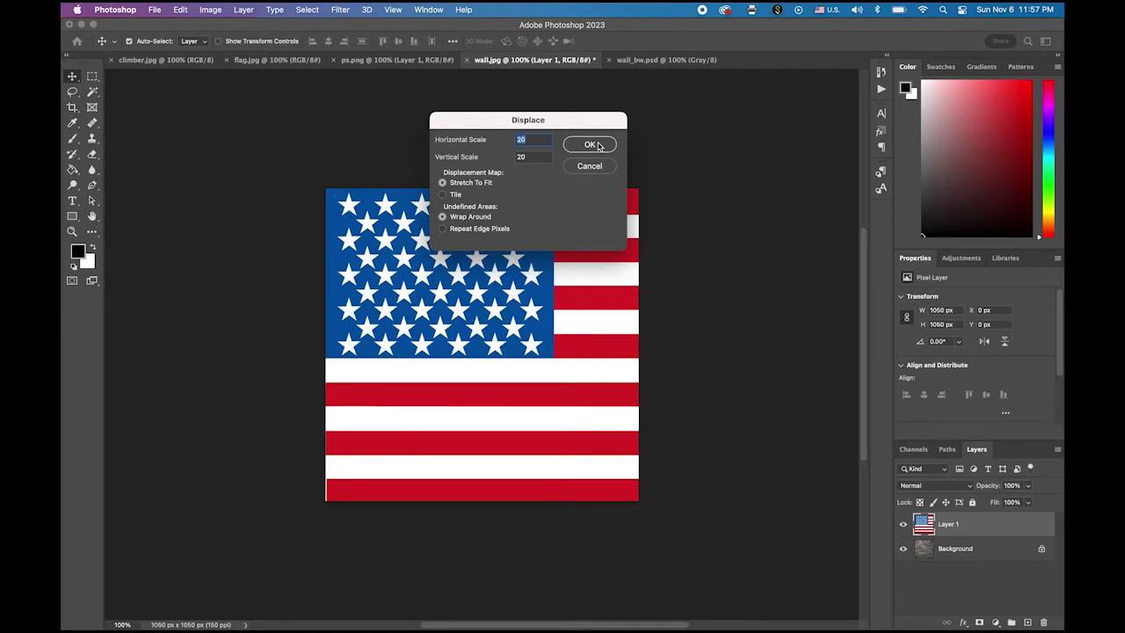
pyautogui.click(598, 146)
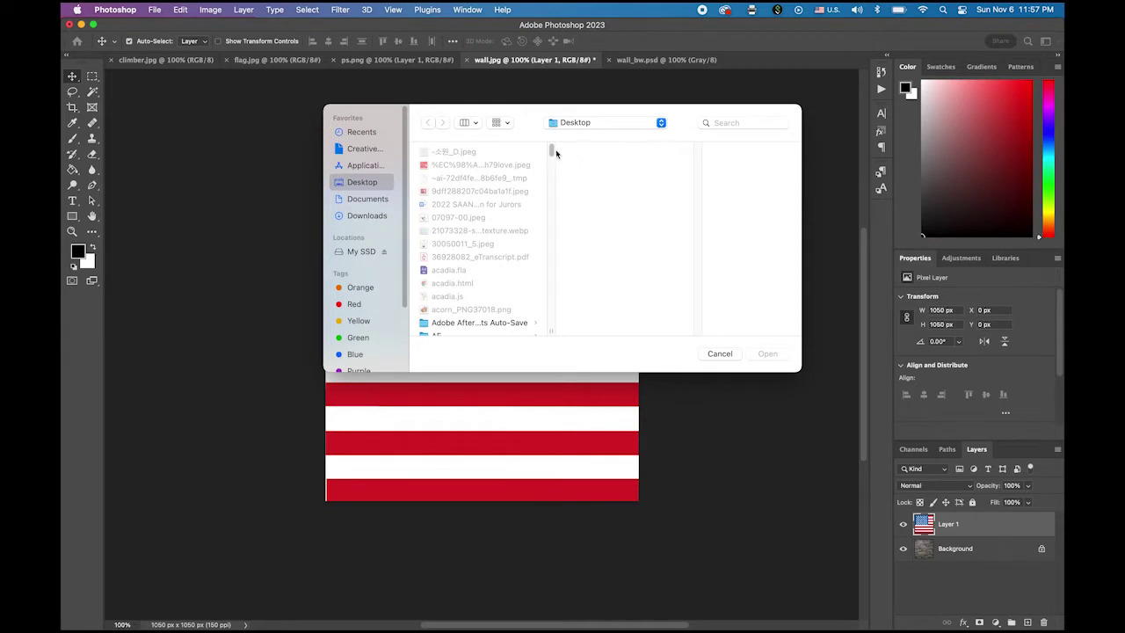
pyautogui.moveTo(555, 154); pyautogui.dragTo(517, 316)
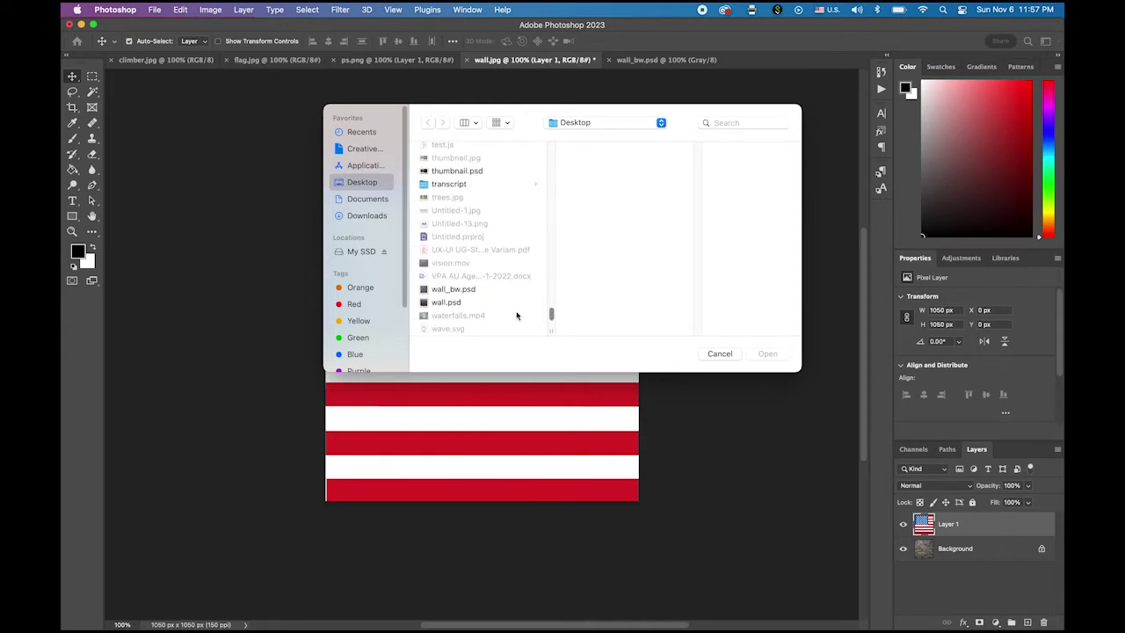
pyautogui.click(474, 290)
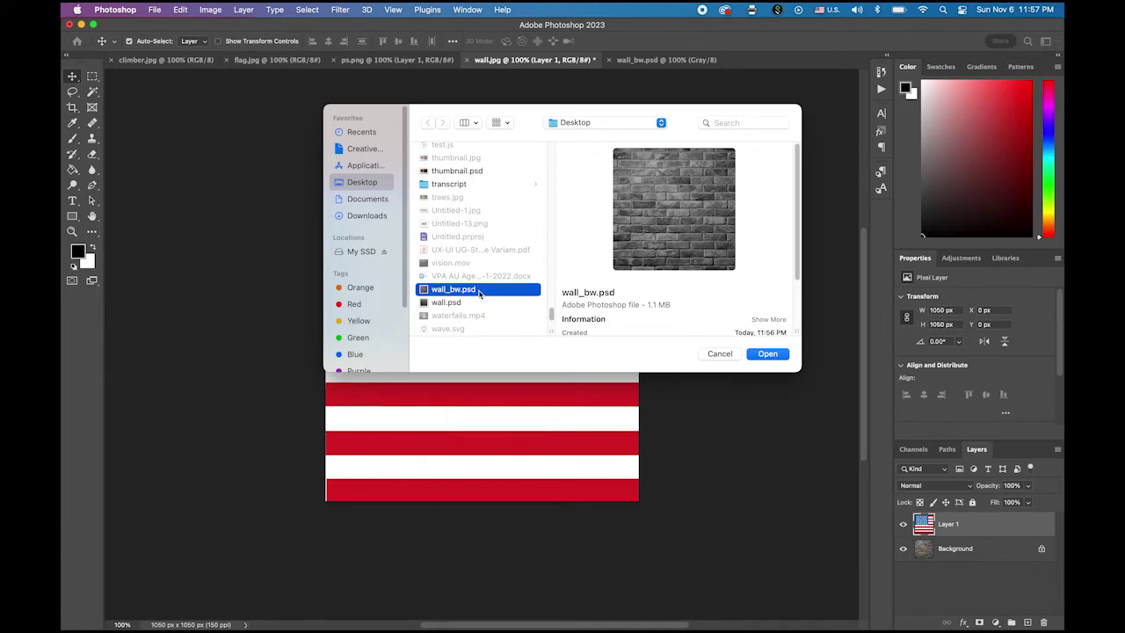
pyautogui.click(767, 353)
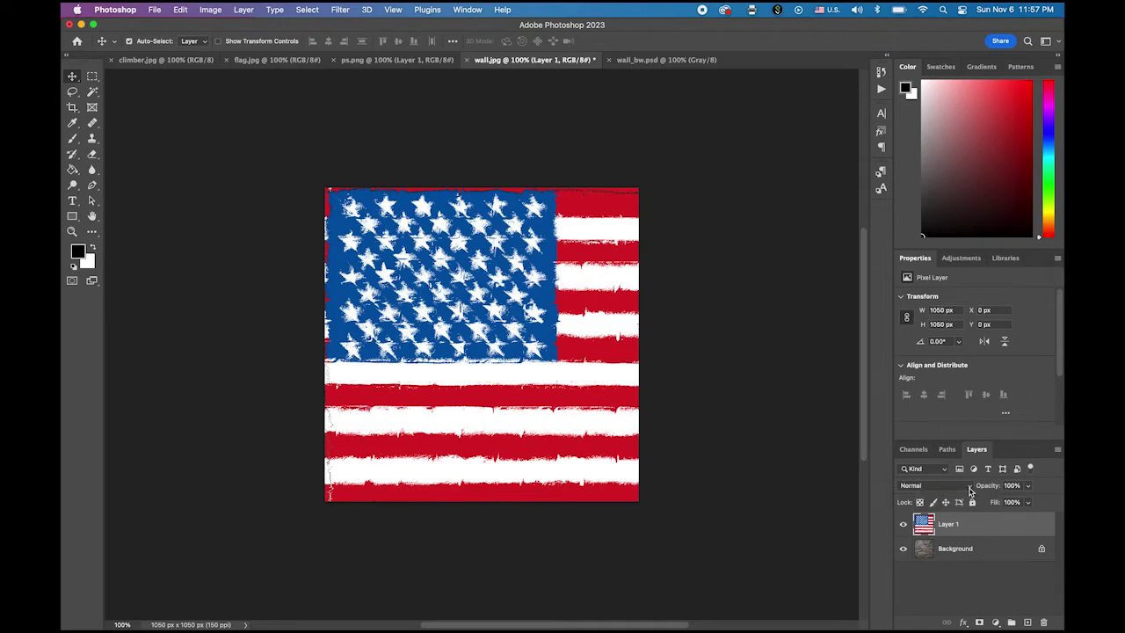
pyautogui.click(971, 490)
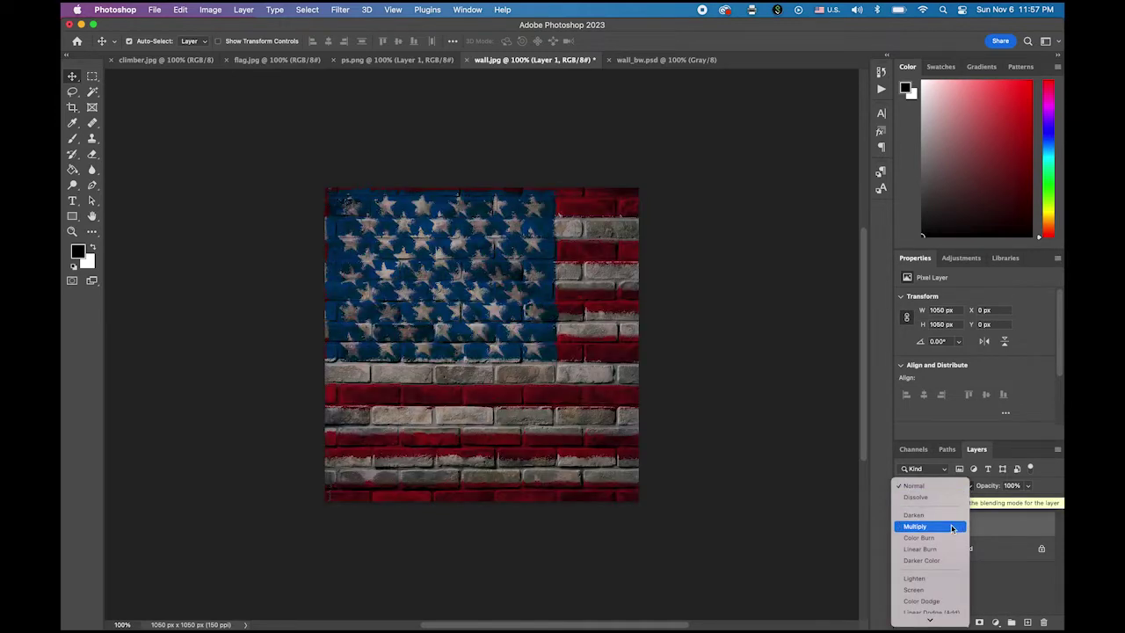
# Set the flag layer to Multiply blending and lower its opacity to about 54%.
pyautogui.click(952, 527)
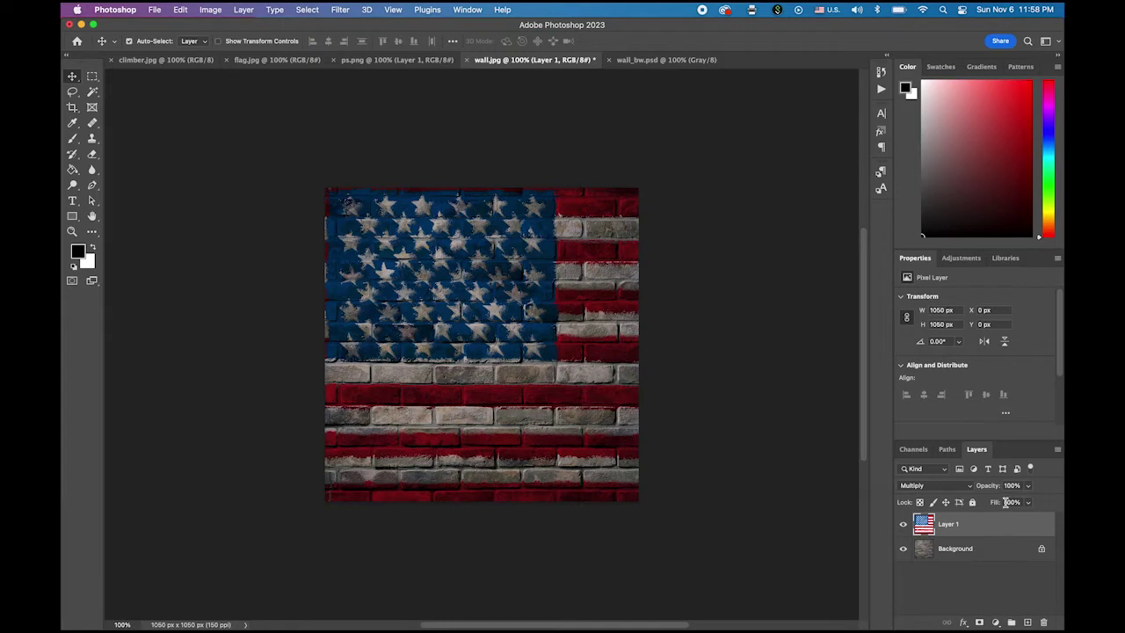
pyautogui.click(1028, 502)
pyautogui.moveTo(1029, 503); pyautogui.dragTo(1006, 503)
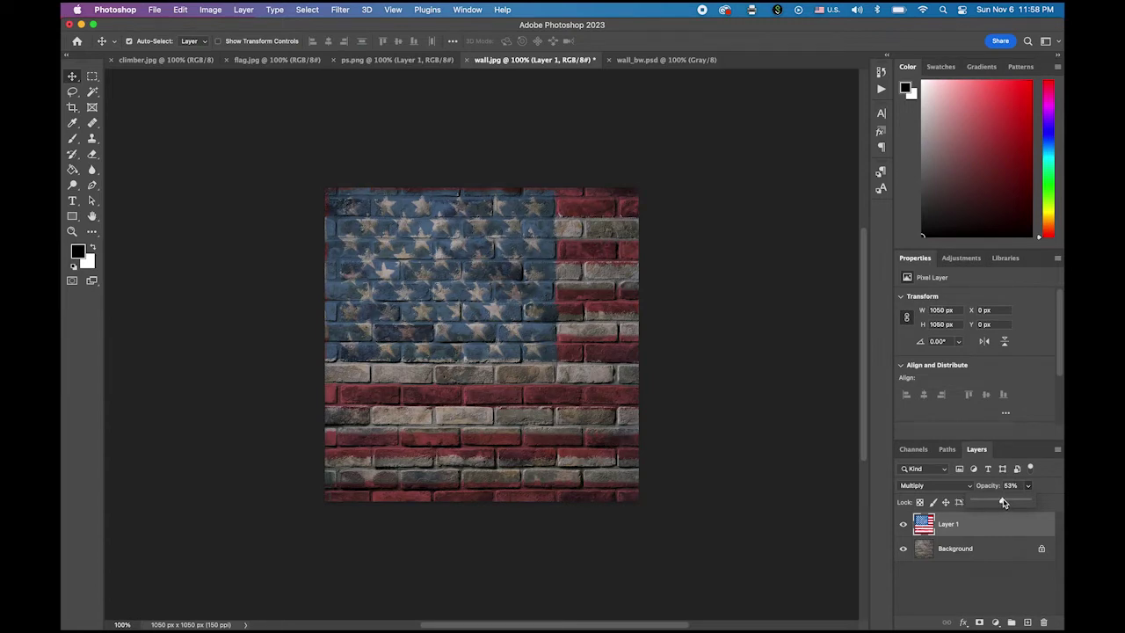
pyautogui.moveTo(1005, 502); pyautogui.dragTo(1005, 503)
pyautogui.click(783, 444)
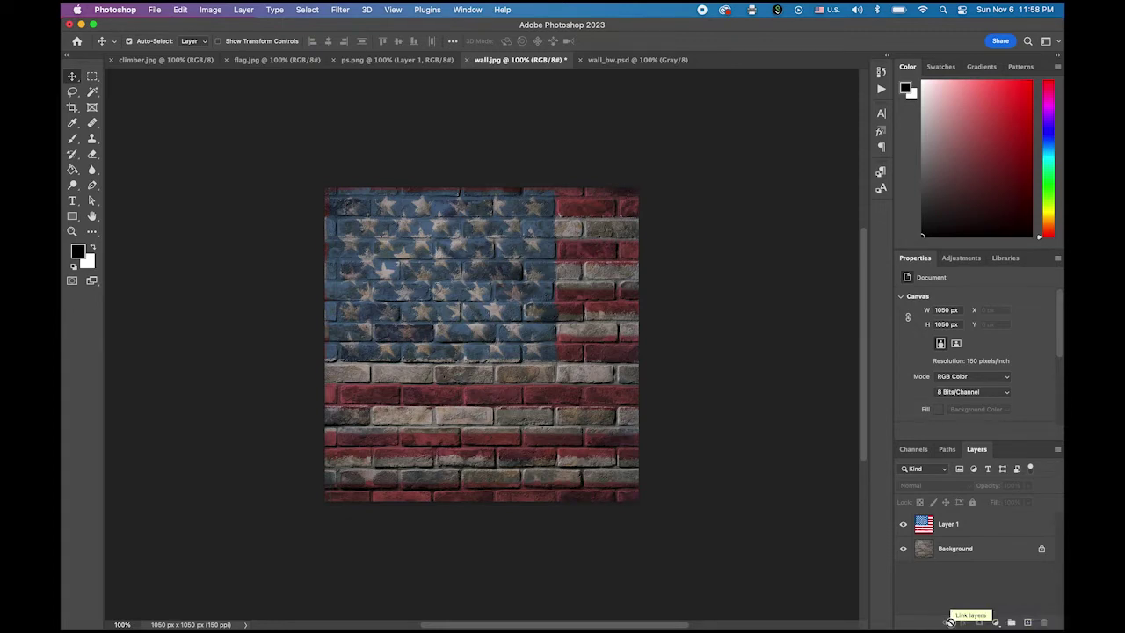
# Add a Brightness/Contrast adjustment layer set to brightness 37 and contrast -11.
pyautogui.click(996, 623)
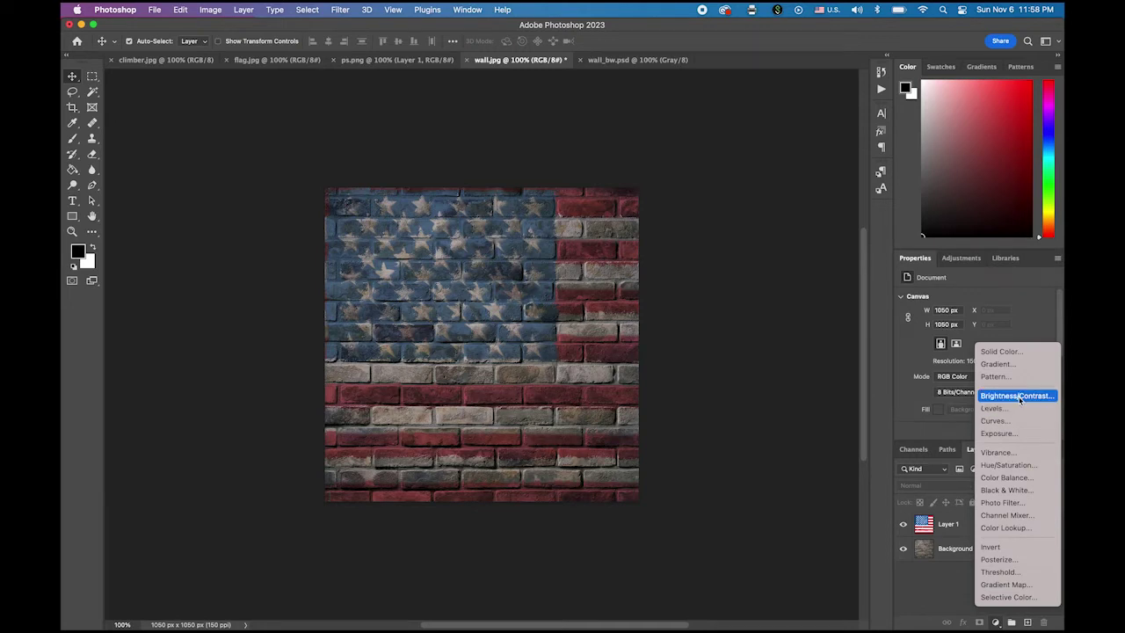
pyautogui.click(1020, 396)
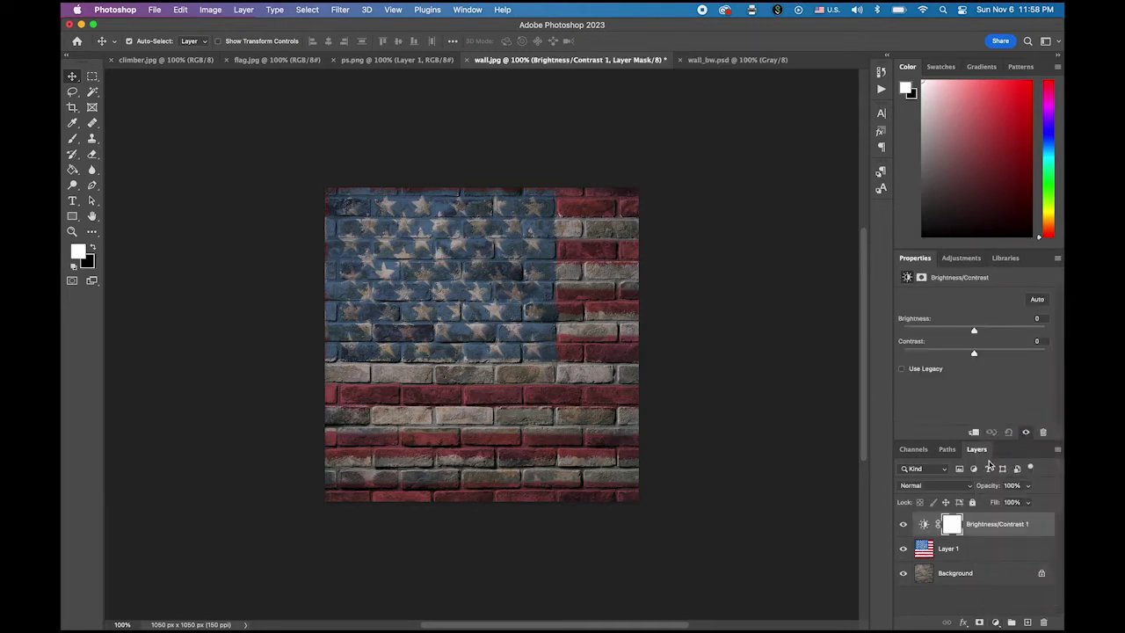
pyautogui.moveTo(974, 332); pyautogui.dragTo(963, 360)
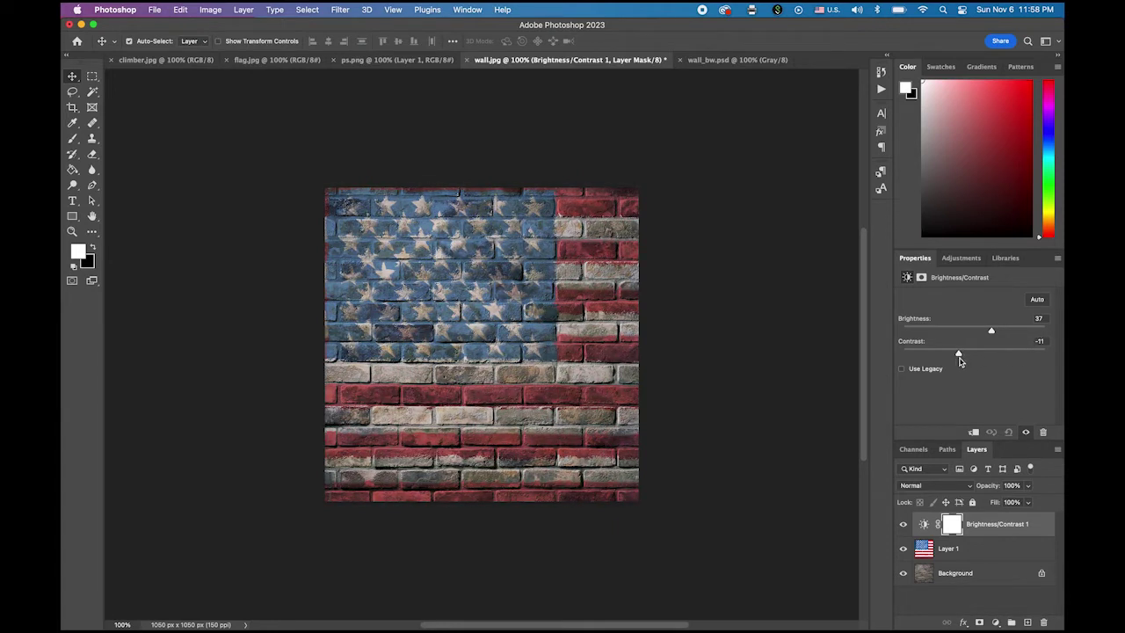
pyautogui.click(842, 411)
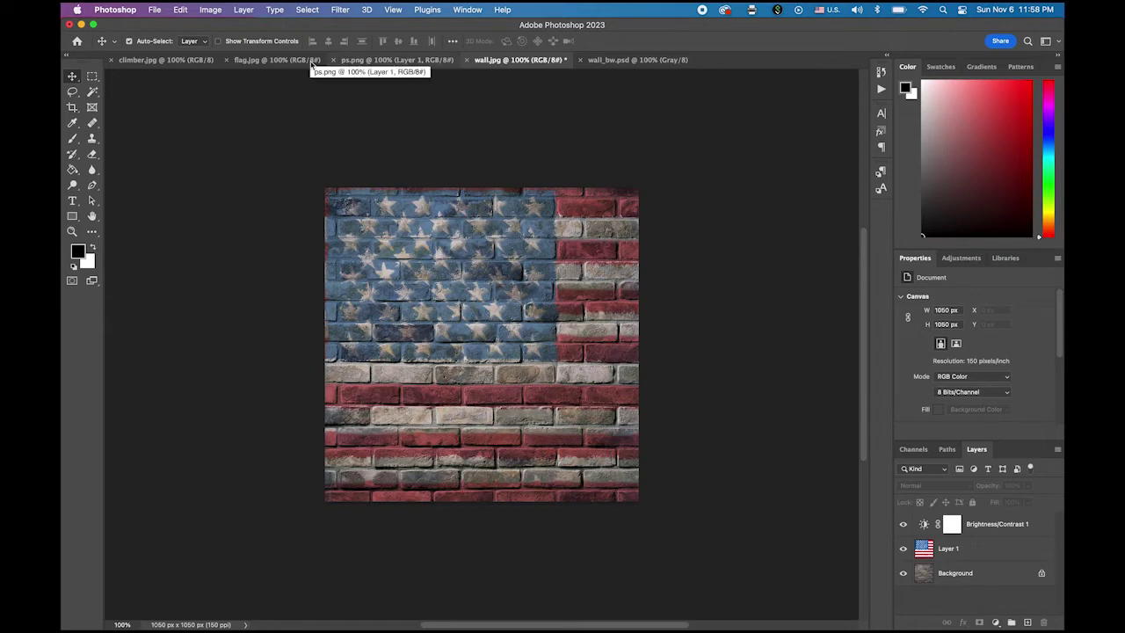
# Bring up the climber photo and zoom it to 200%.
pyautogui.click(279, 60)
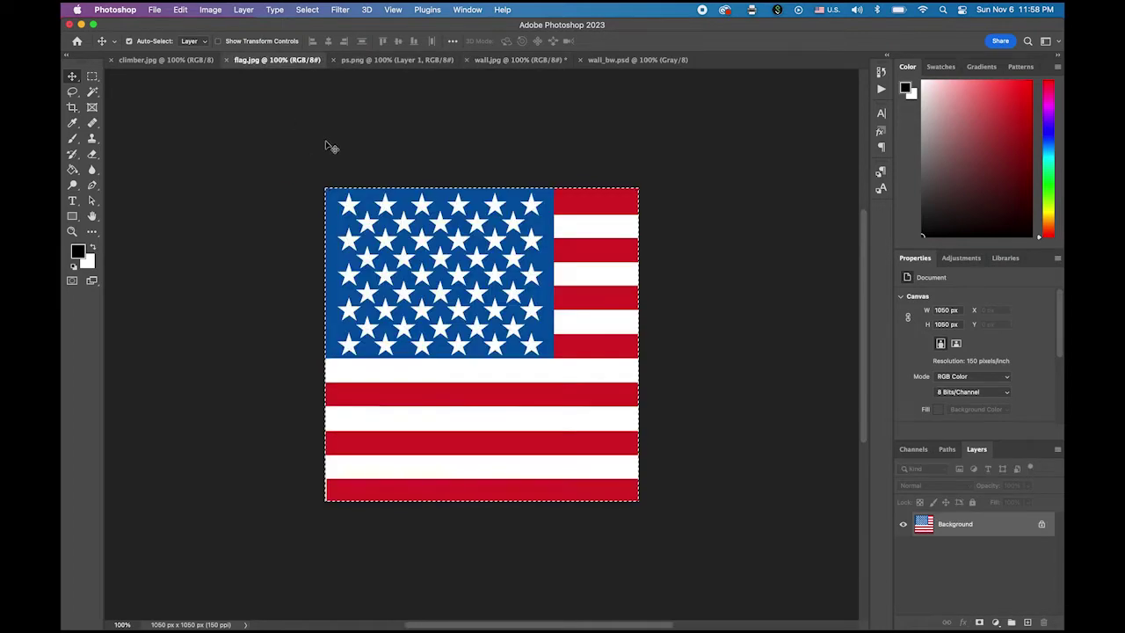
pyautogui.click(171, 61)
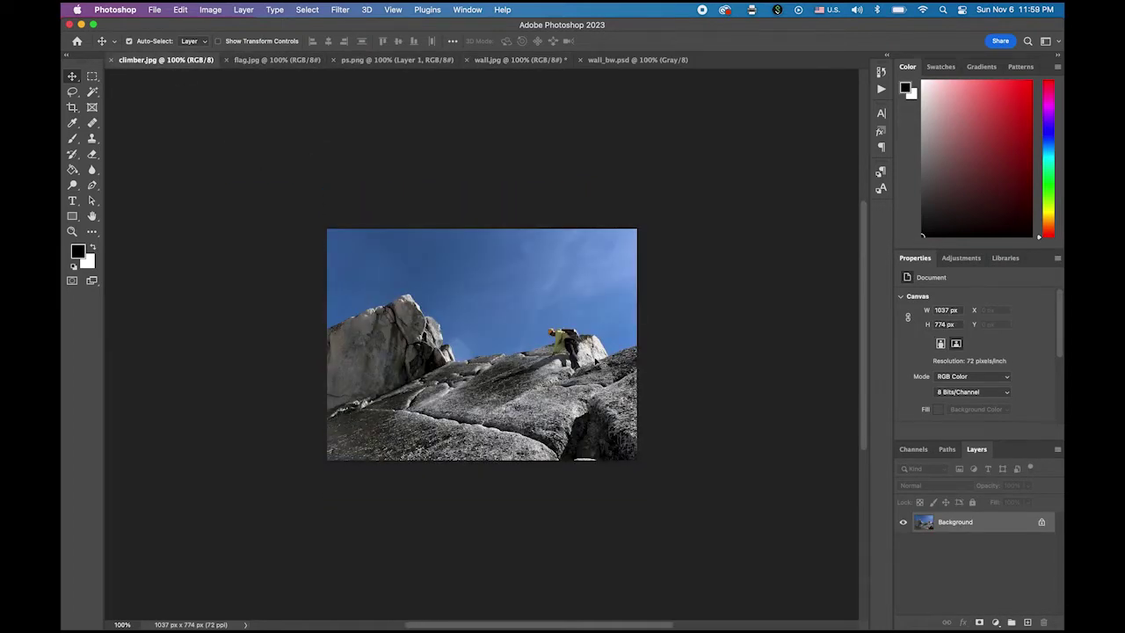
pyautogui.click(72, 231)
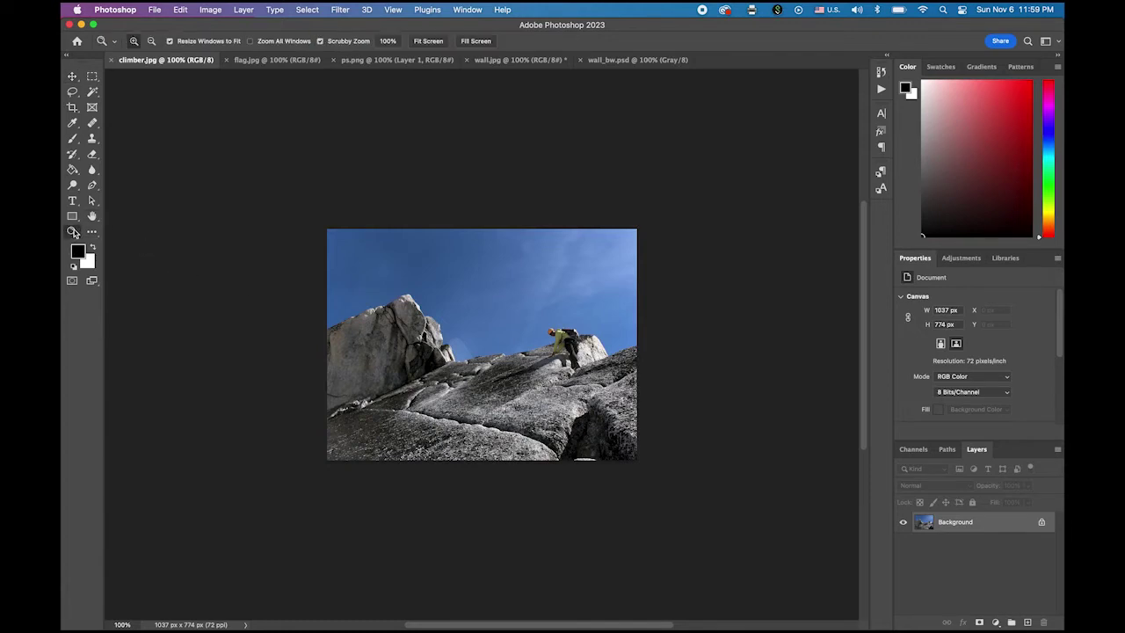
pyautogui.click(457, 333)
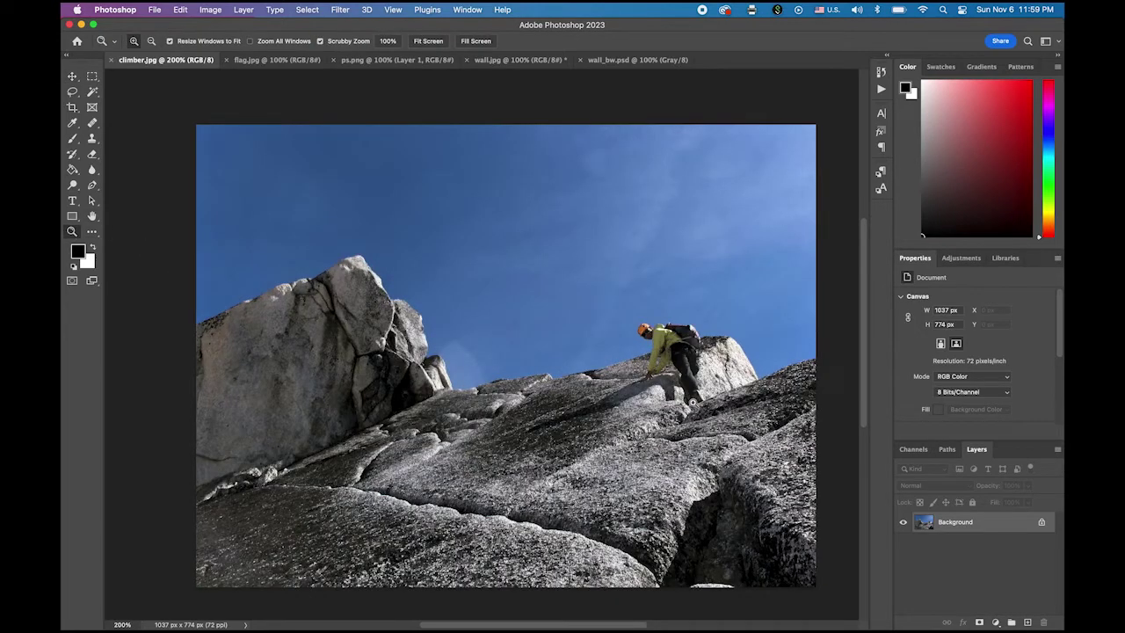
# Duplicate the climber photo as climber_bw and fit the view to the window.
pyautogui.click(212, 11)
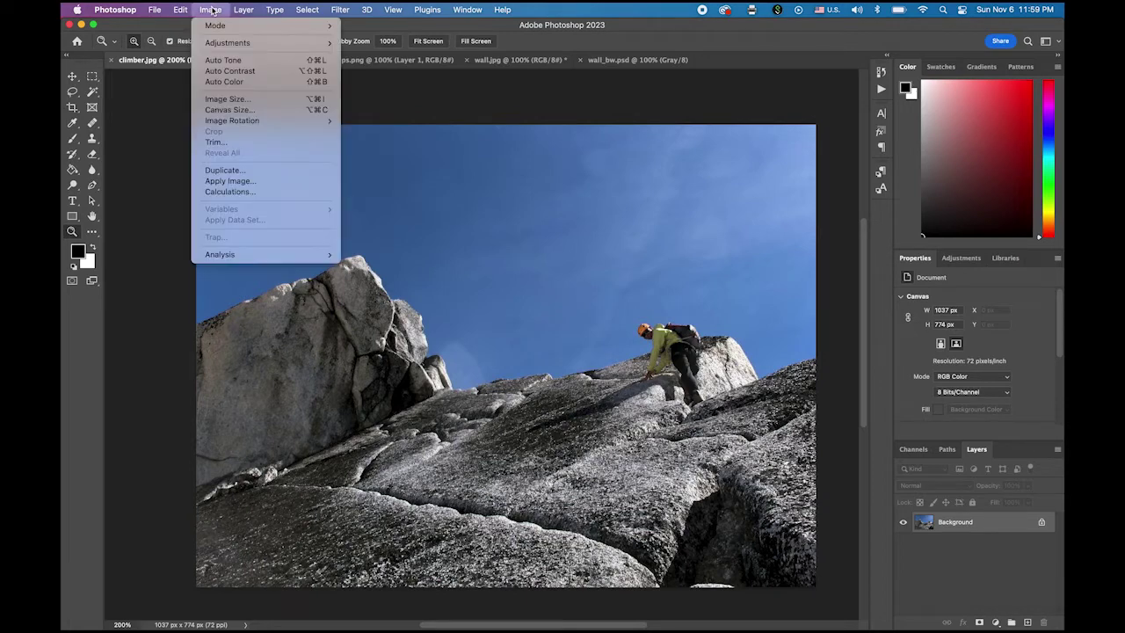
pyautogui.click(240, 169)
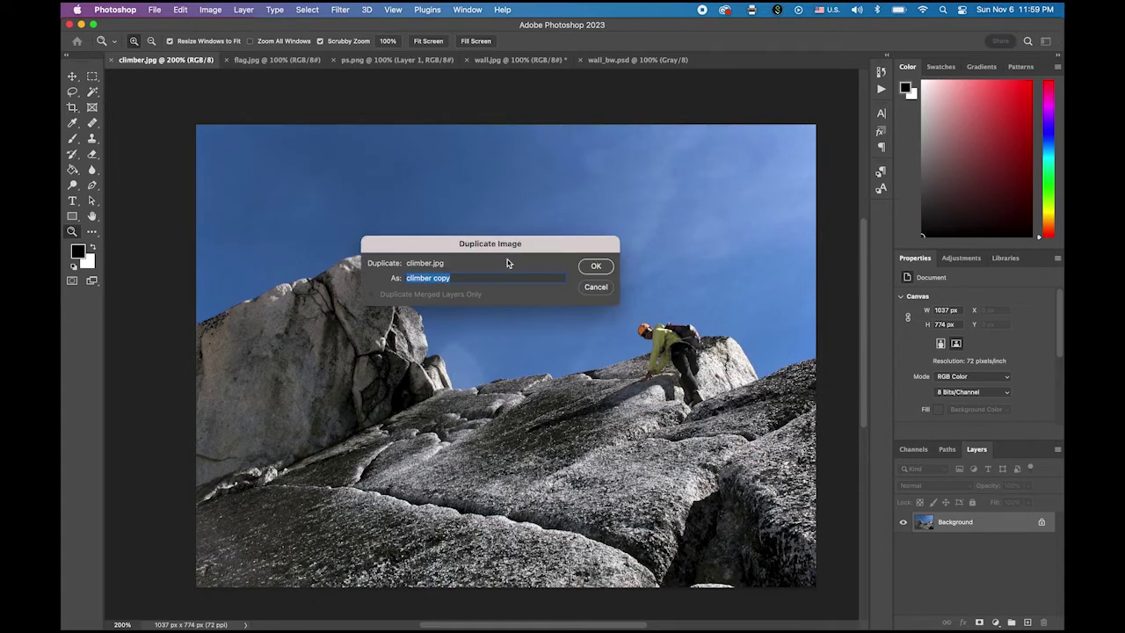
pyautogui.click(443, 278)
pyautogui.doubleClick(440, 278)
pyautogui.press('BackSpace')
pyautogui.click(596, 266)
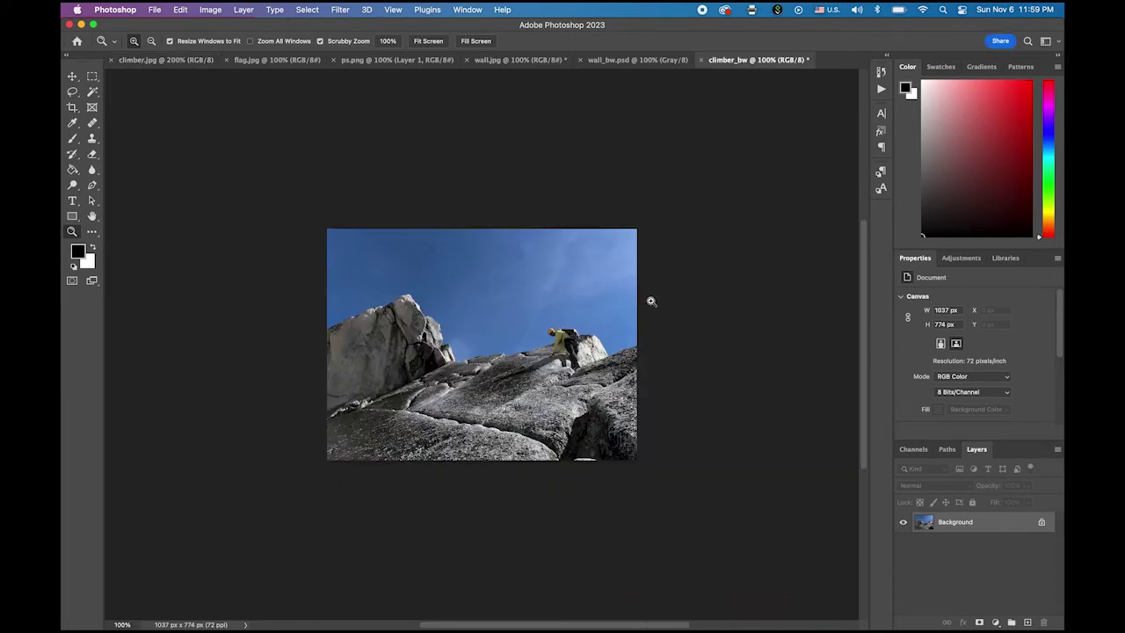
pyautogui.click(92, 215)
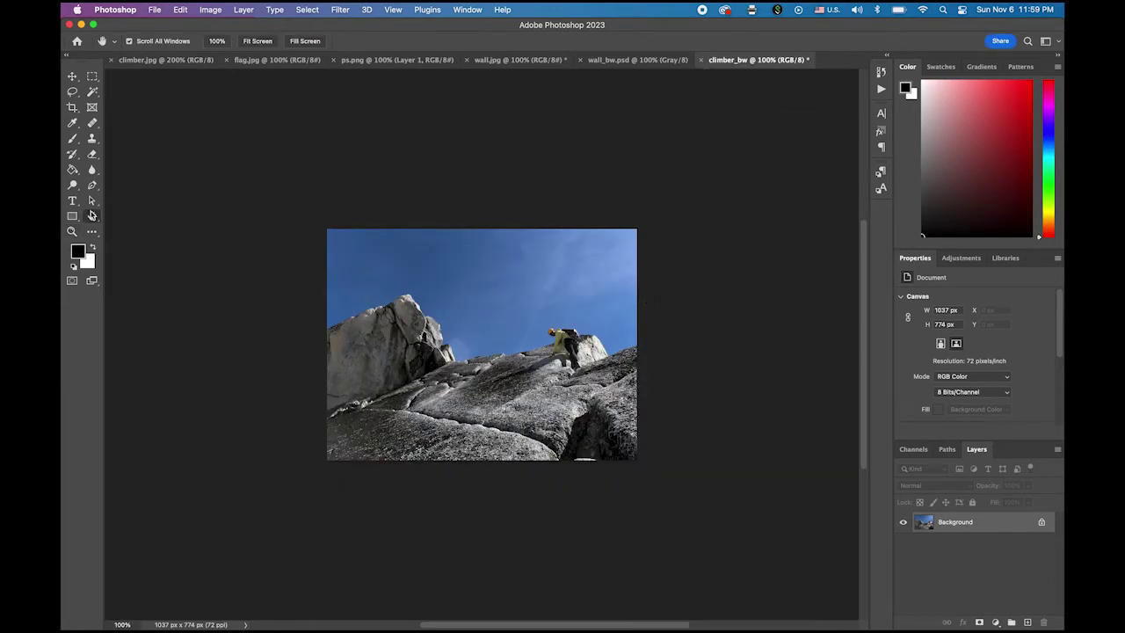
pyautogui.doubleClick(92, 216)
# Convert climber_bw to Grayscale mode, discarding its colour information.
pyautogui.click(210, 9)
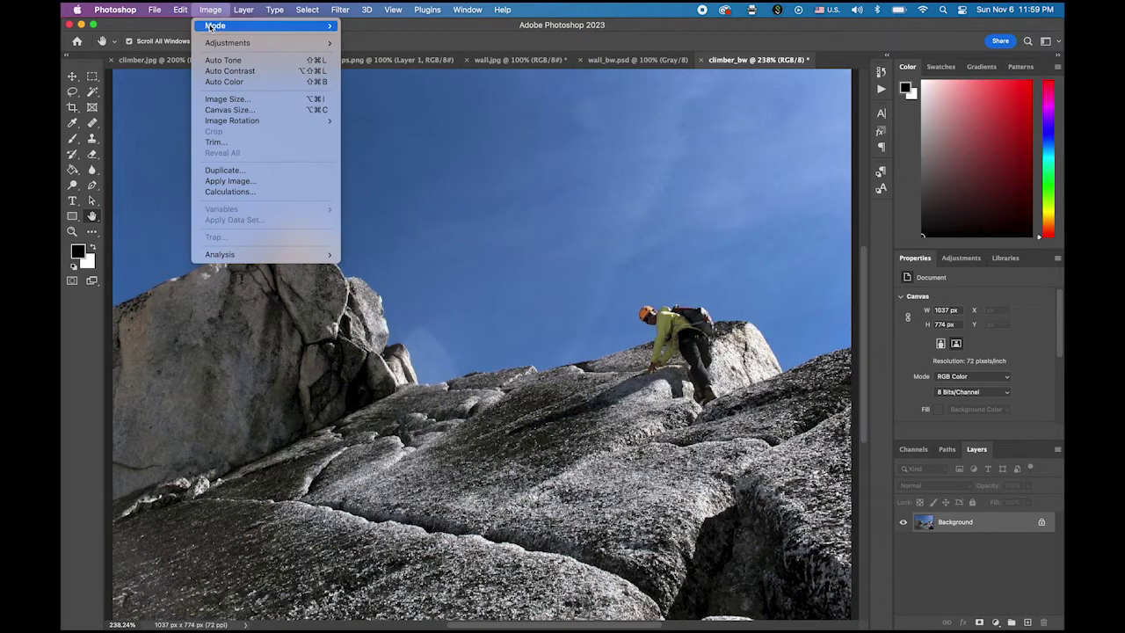
pyautogui.moveTo(211, 27)
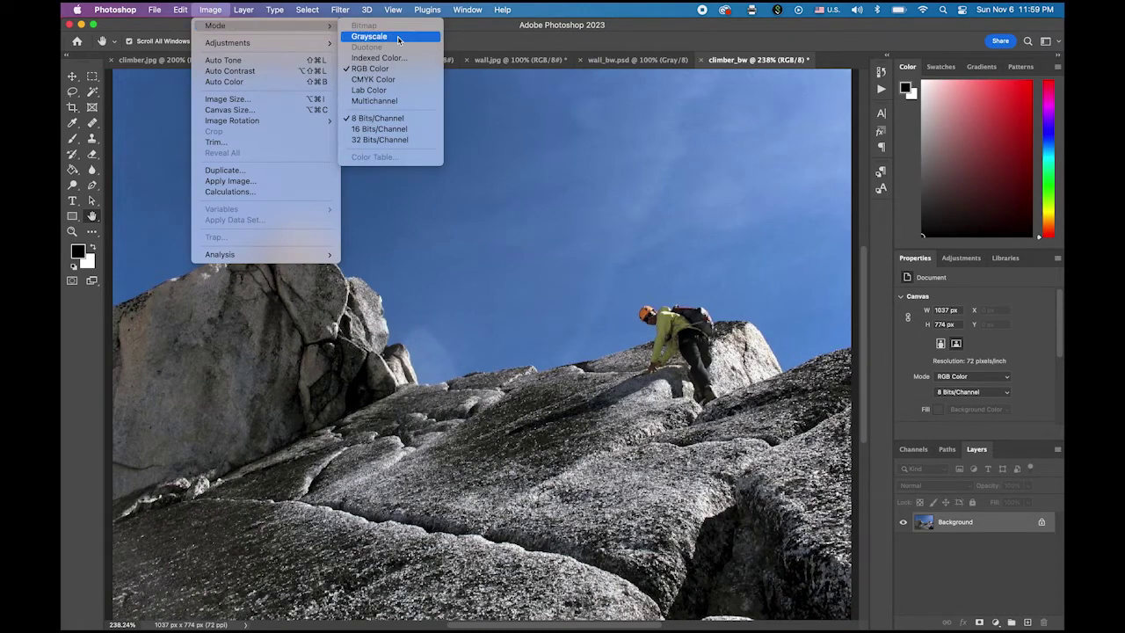
pyautogui.click(369, 37)
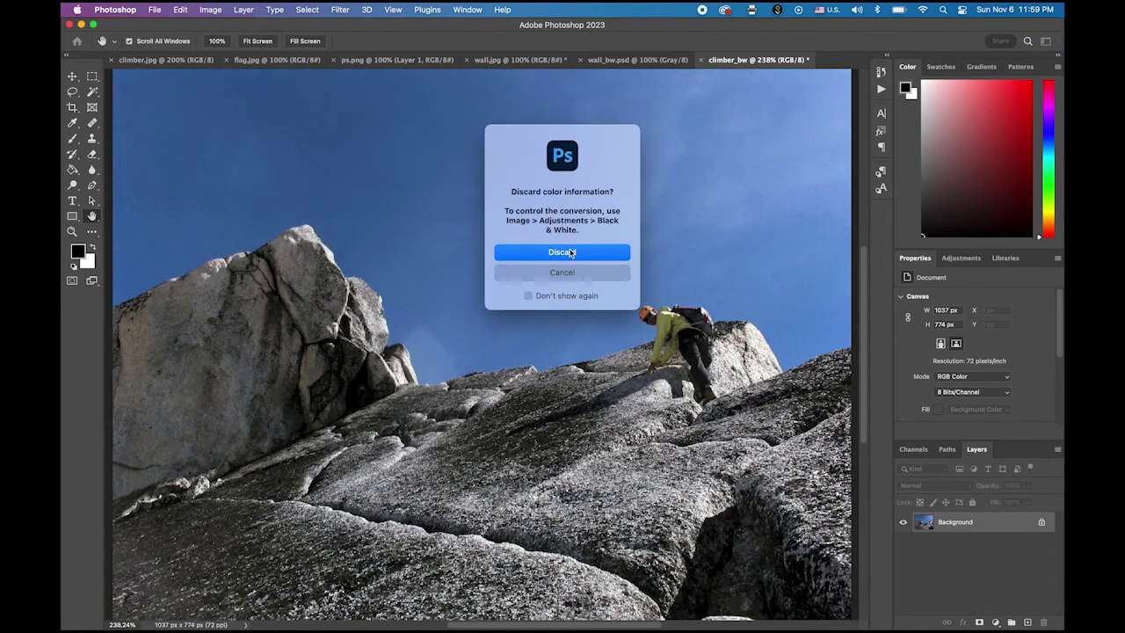
pyautogui.click(578, 250)
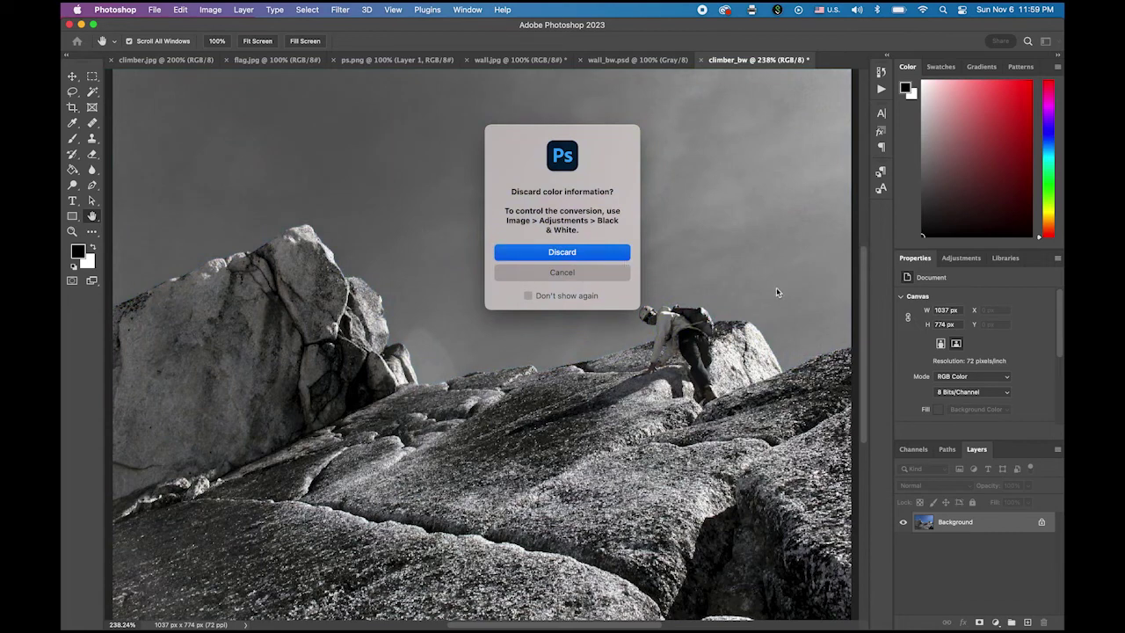
# Save it to this computer as climber_bw.psd in Photoshop format, then return to climber.jpg.
pyautogui.click(154, 9)
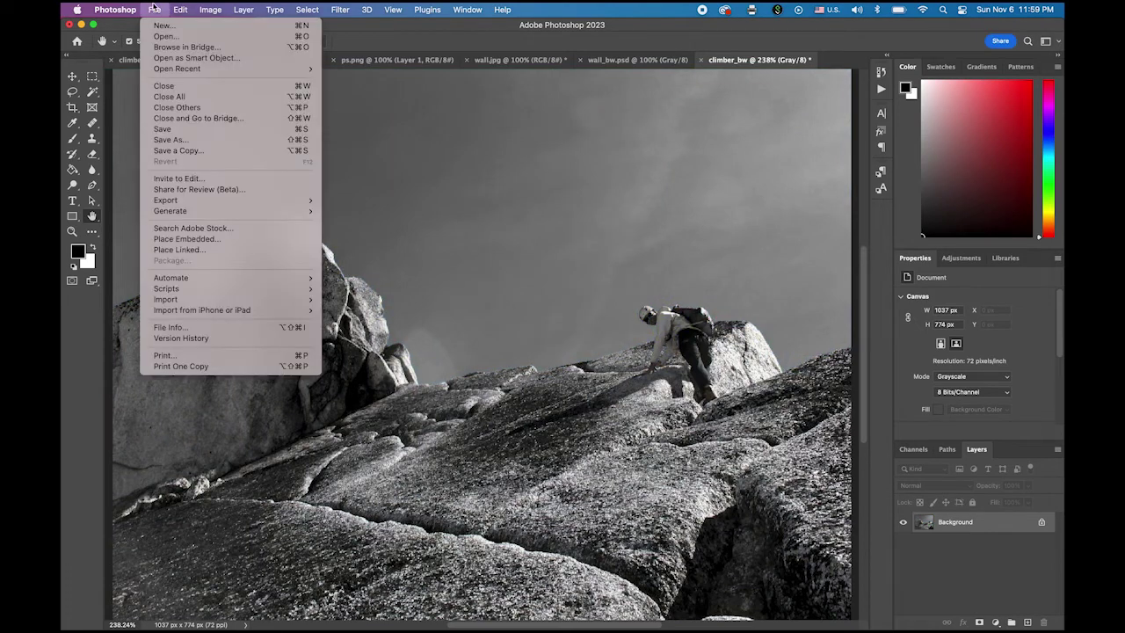
pyautogui.click(167, 140)
pyautogui.click(327, 434)
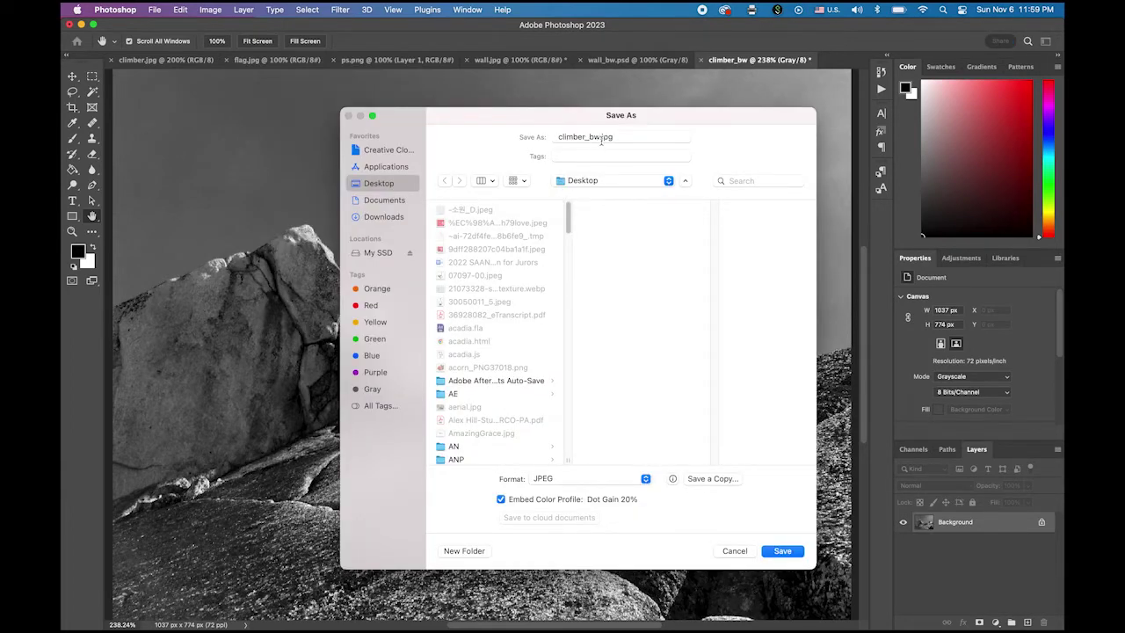
pyautogui.click(580, 478)
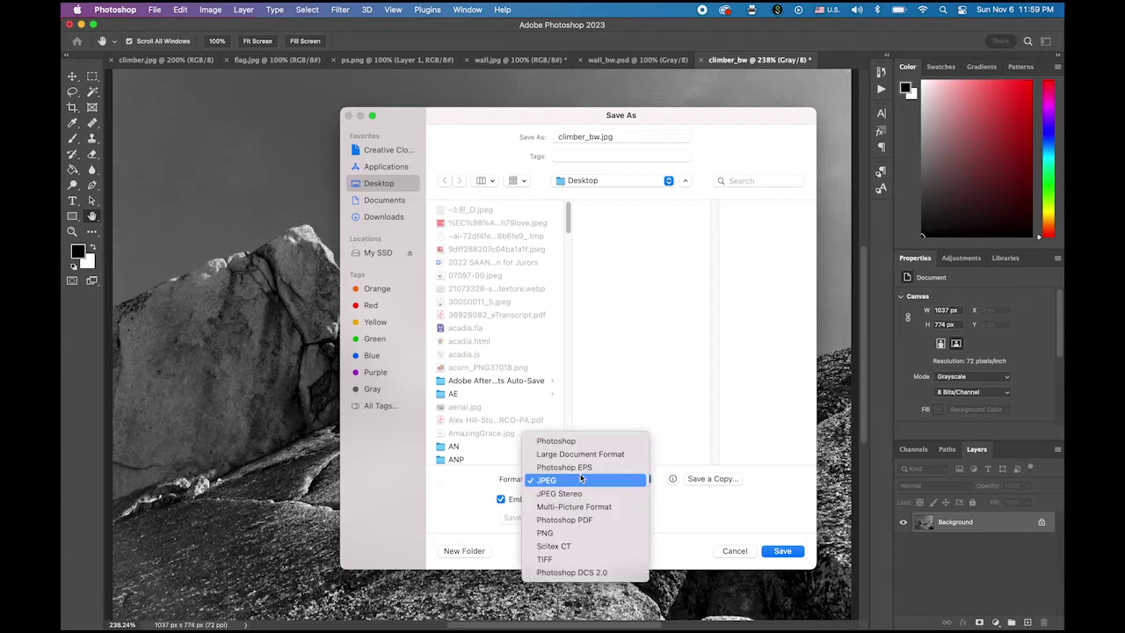
pyautogui.click(589, 441)
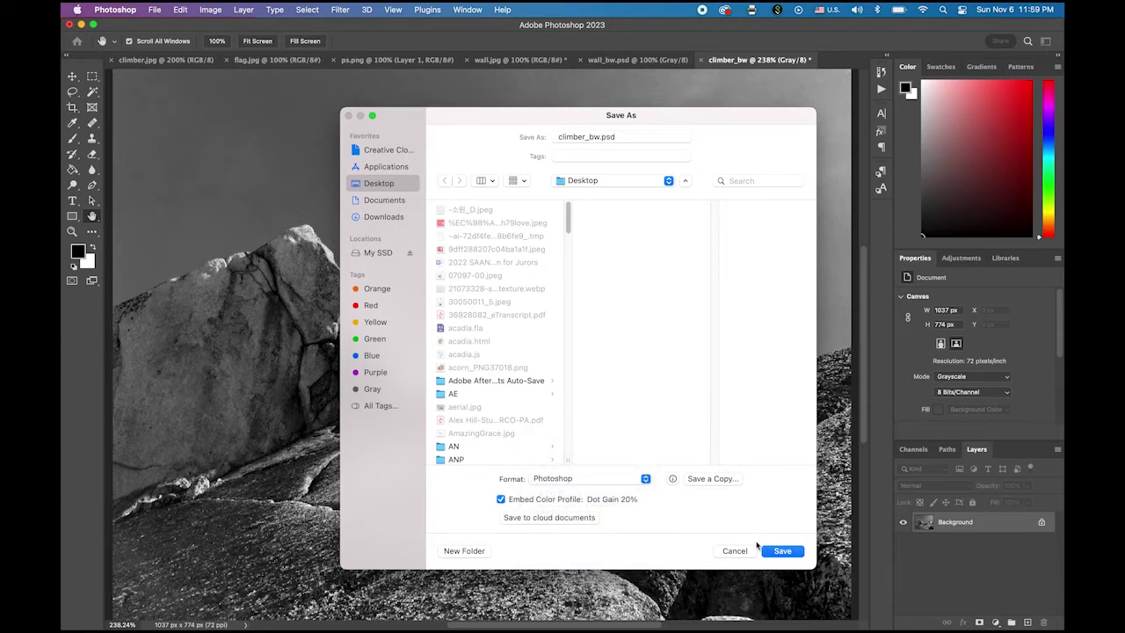
pyautogui.click(782, 551)
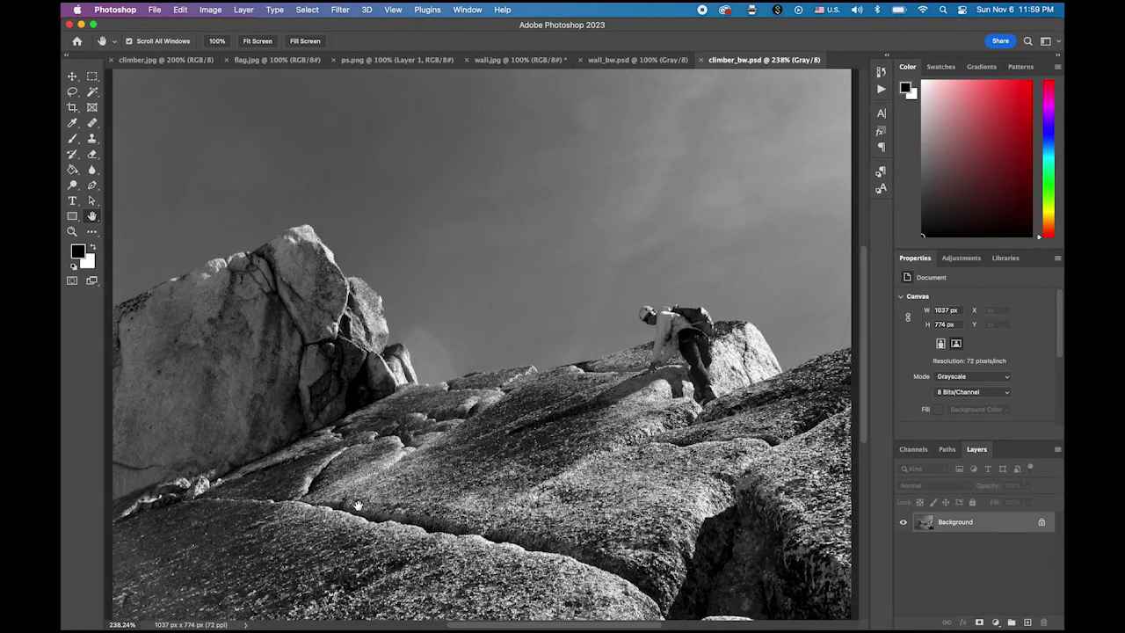
pyautogui.click(171, 61)
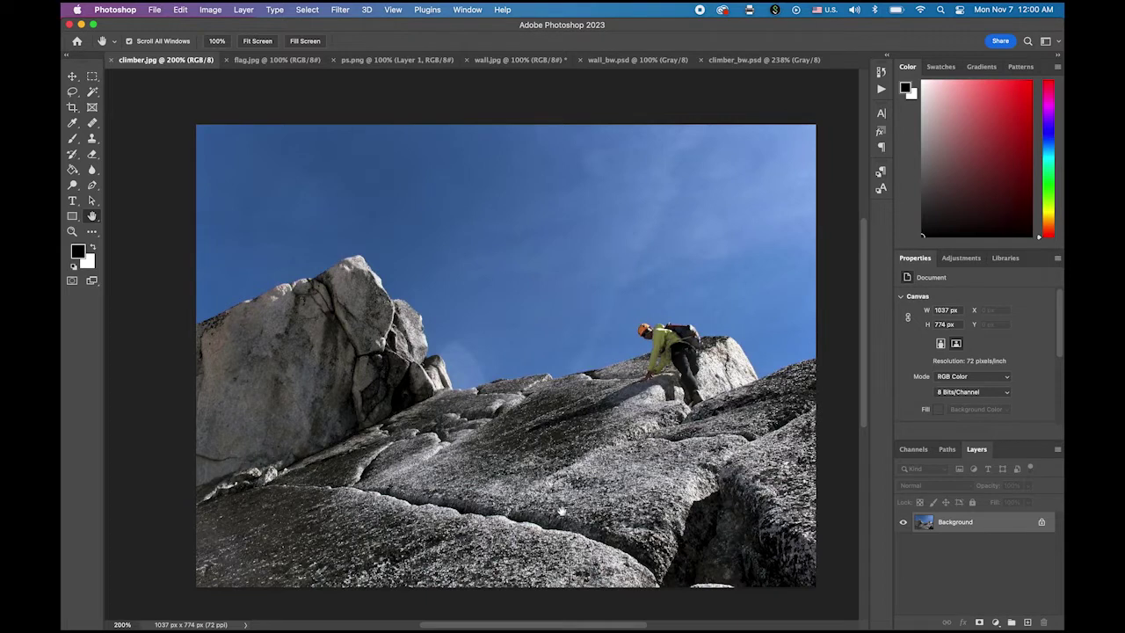
# Start a Pen path at the rock's left edge and trace it along the ridge line.
pyautogui.moveTo(554, 497); pyautogui.dragTo(535, 451)
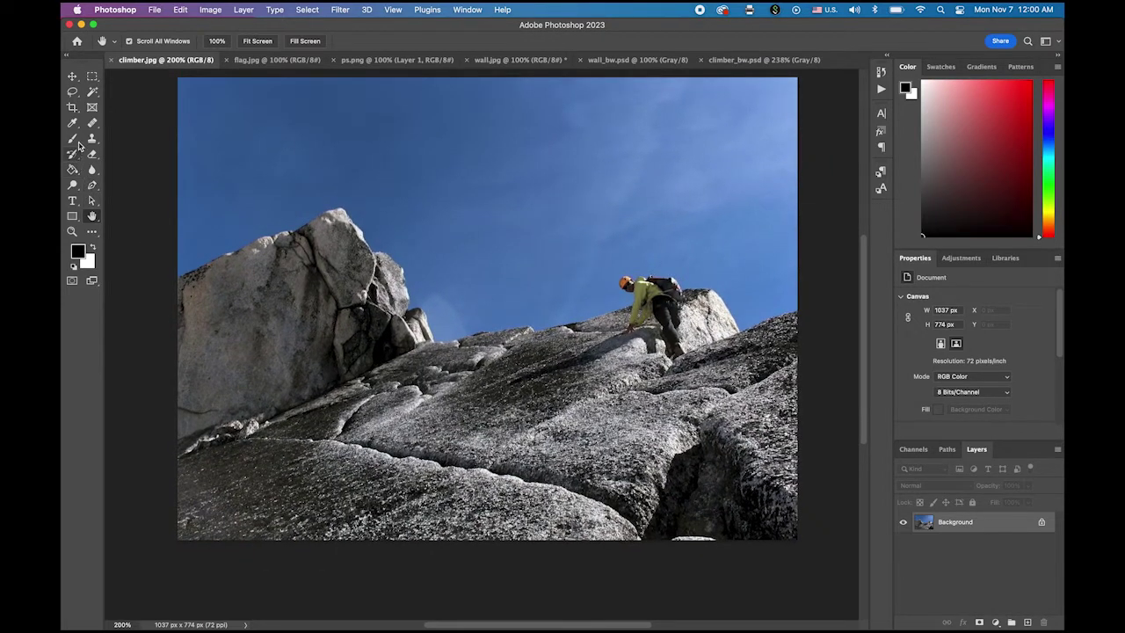
pyautogui.click(92, 184)
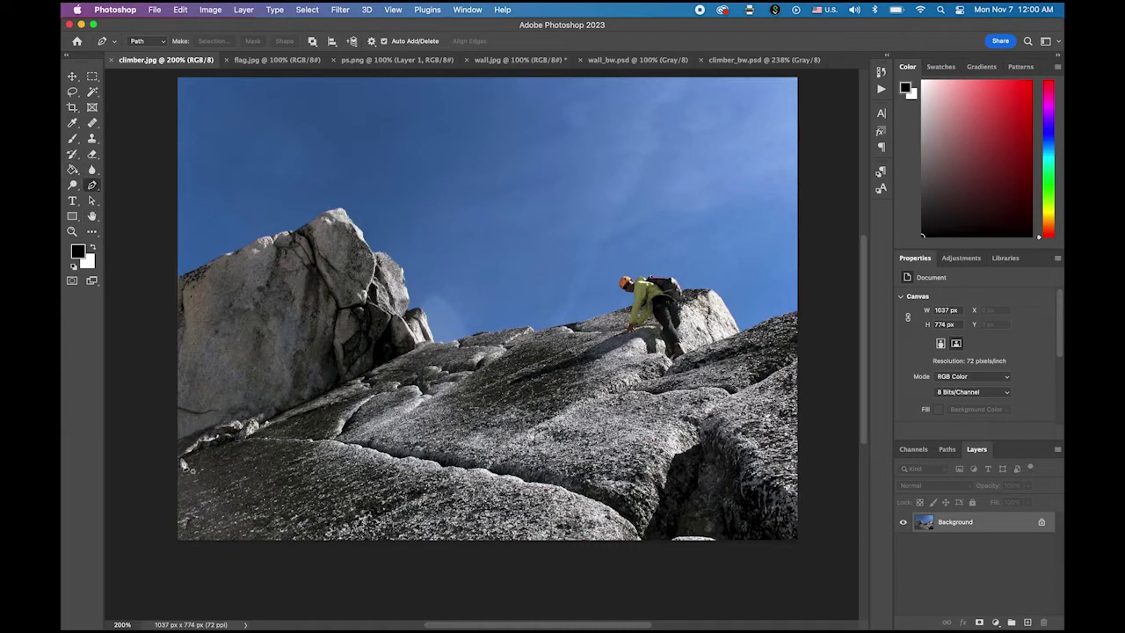
pyautogui.click(176, 460)
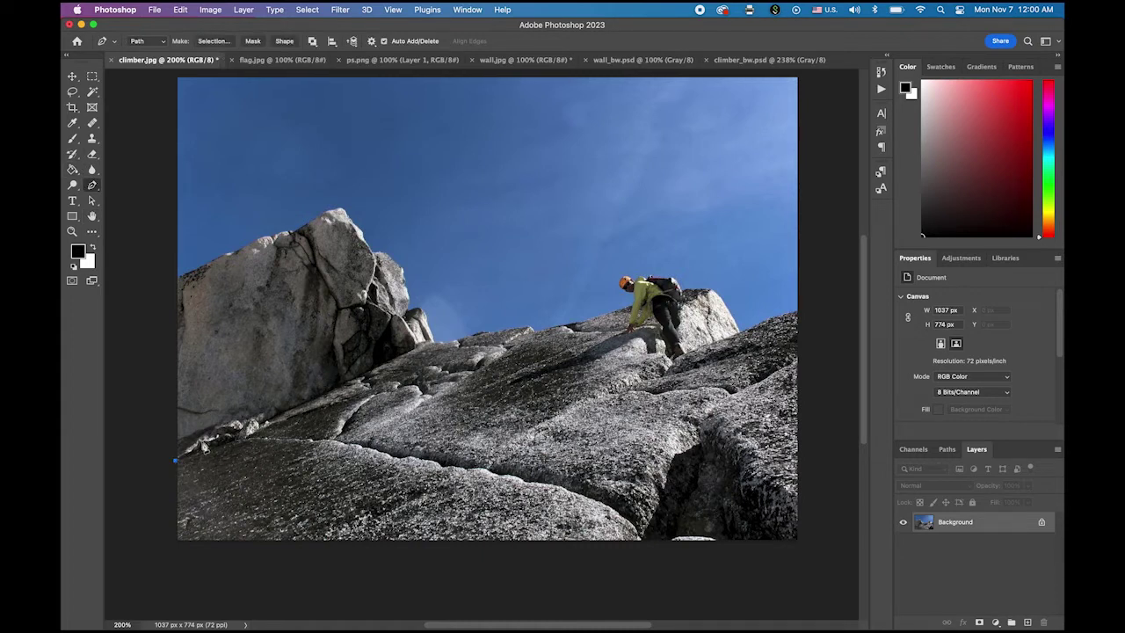
pyautogui.moveTo(226, 424); pyautogui.dragTo(359, 379)
pyautogui.click(422, 349)
pyautogui.scroll(10, 422, 350)
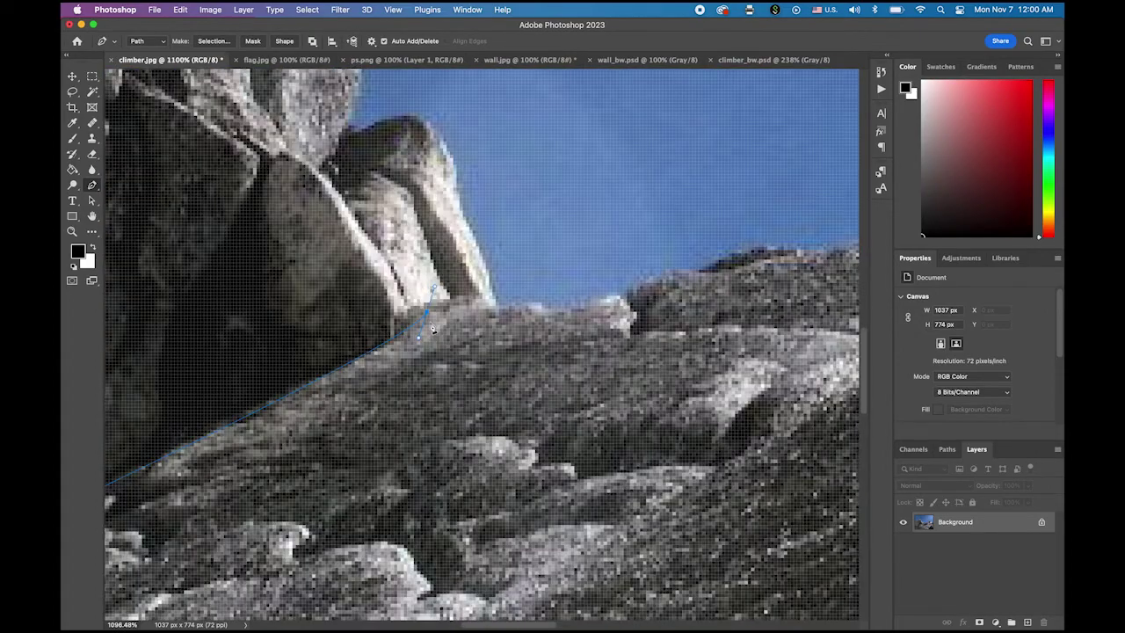
pyautogui.scroll(-7, 430, 322)
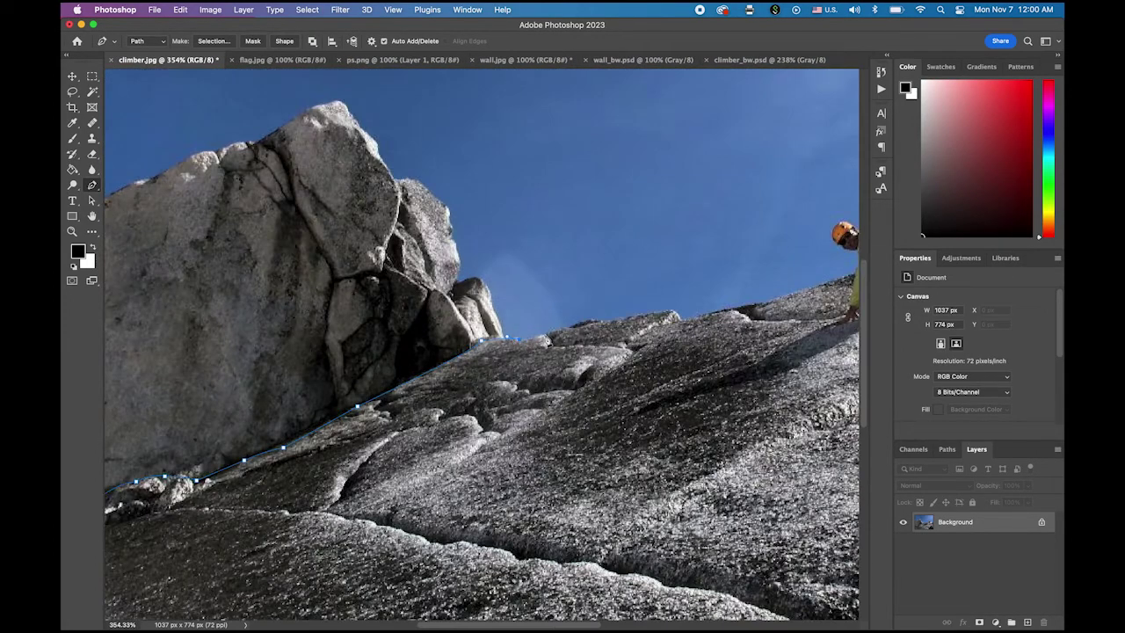
pyautogui.click(572, 333)
pyautogui.click(605, 327)
pyautogui.moveTo(661, 341); pyautogui.dragTo(400, 325)
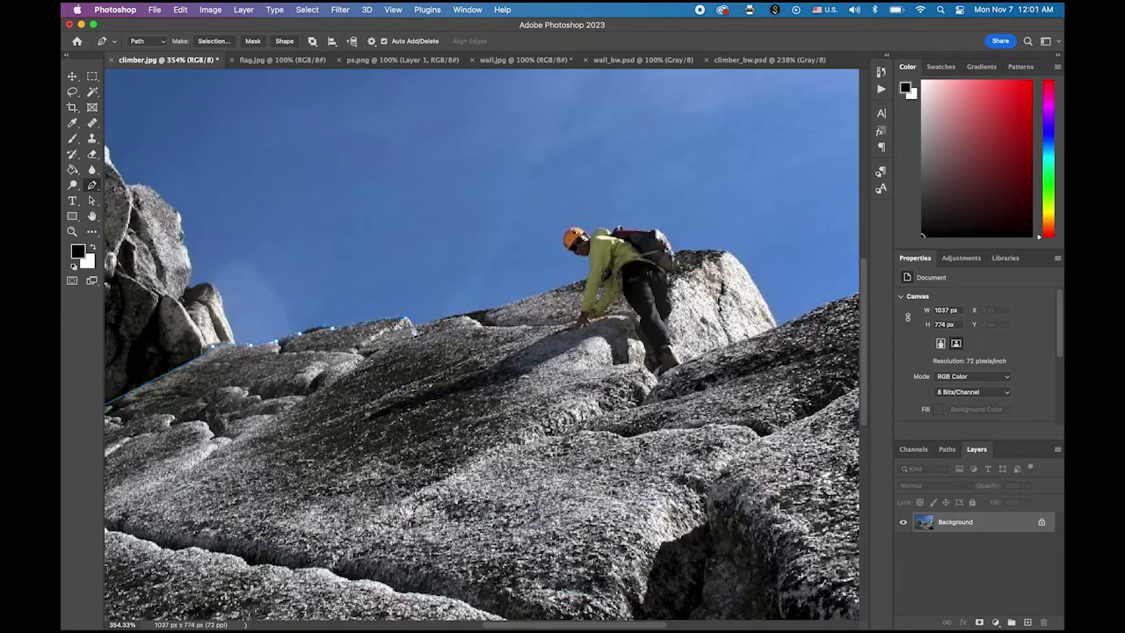
# Continue the path past the climber and boulder, down to both bottom corners, and close it.
pyautogui.click(406, 318)
pyautogui.click(587, 280)
pyautogui.click(712, 252)
pyautogui.click(732, 251)
pyautogui.click(776, 327)
pyautogui.hscroll(3, 782, 334)
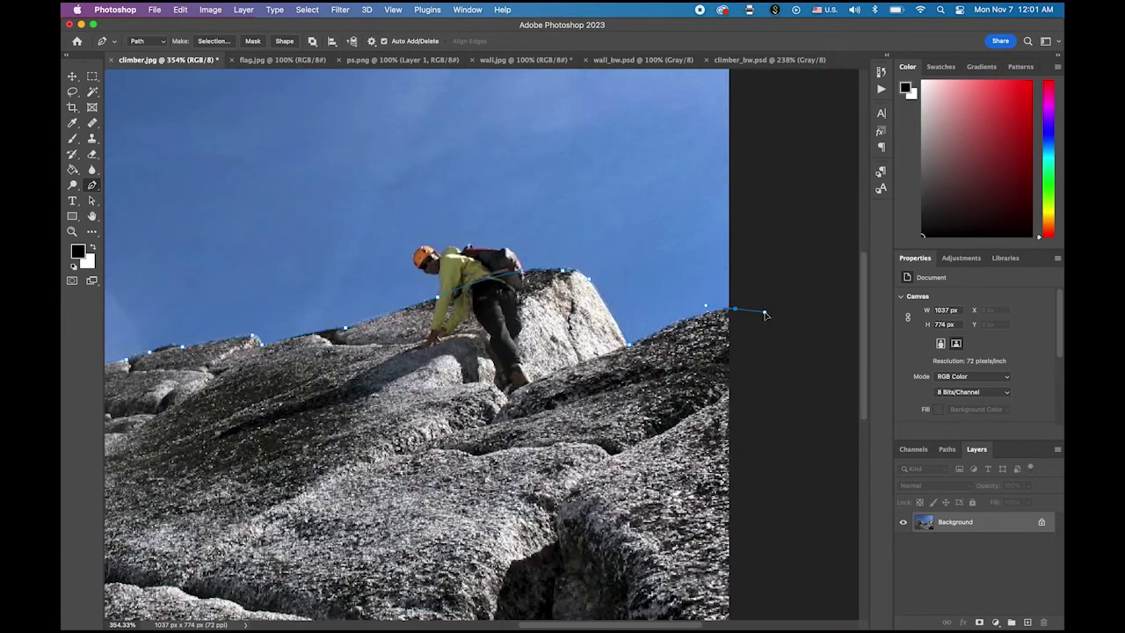
pyautogui.click(729, 312)
pyautogui.scroll(-3, 734, 433)
pyautogui.scroll(-3, 717, 455)
pyautogui.hscroll(-2, 717, 455)
pyautogui.click(792, 521)
pyautogui.click(156, 520)
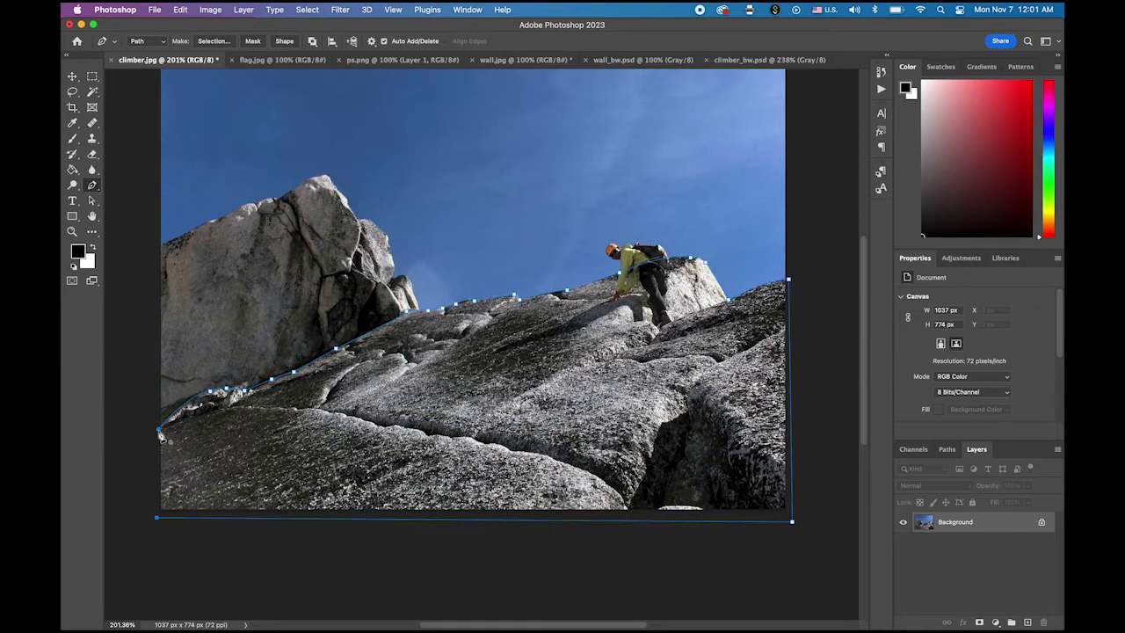
pyautogui.click(158, 430)
# Turn the work path into a selection with no feathering.
pyautogui.click(948, 450)
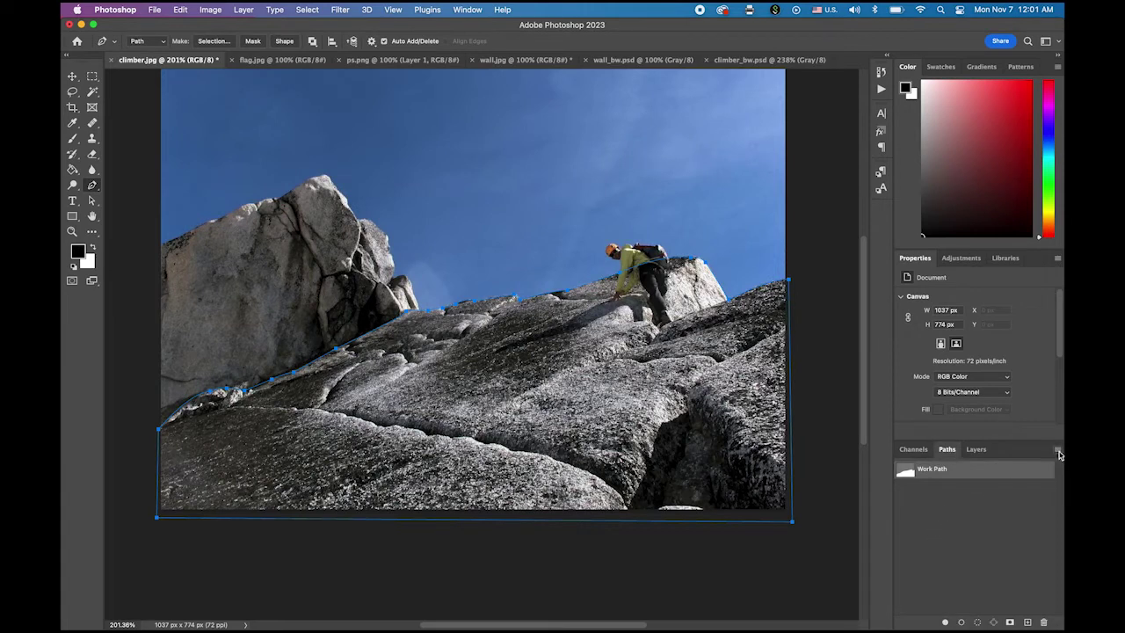
pyautogui.click(1059, 450)
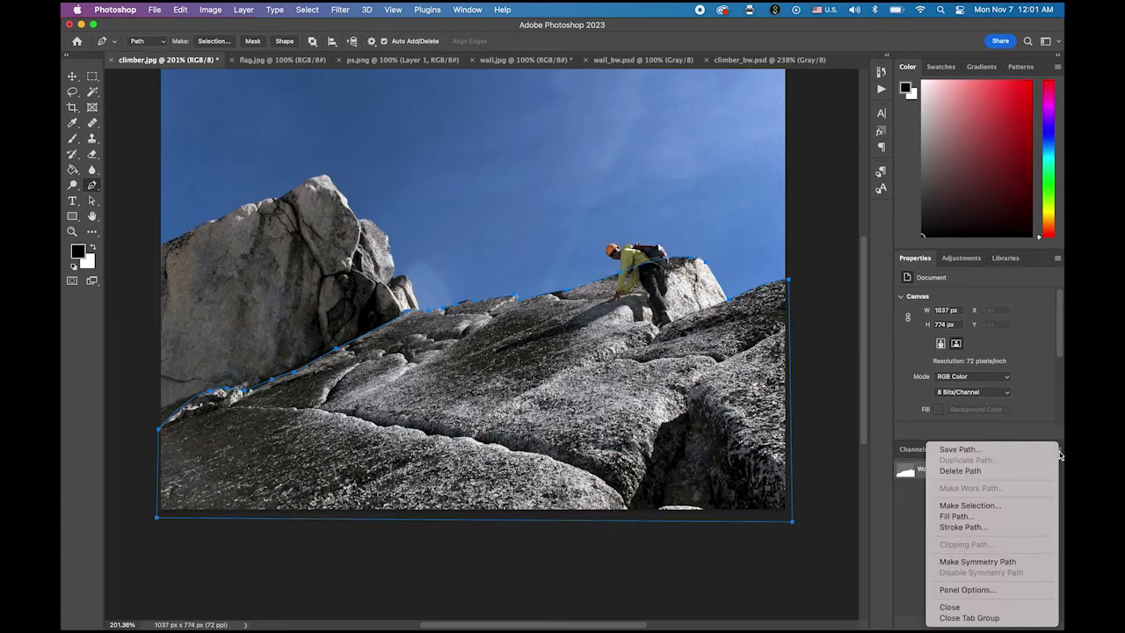
pyautogui.click(995, 506)
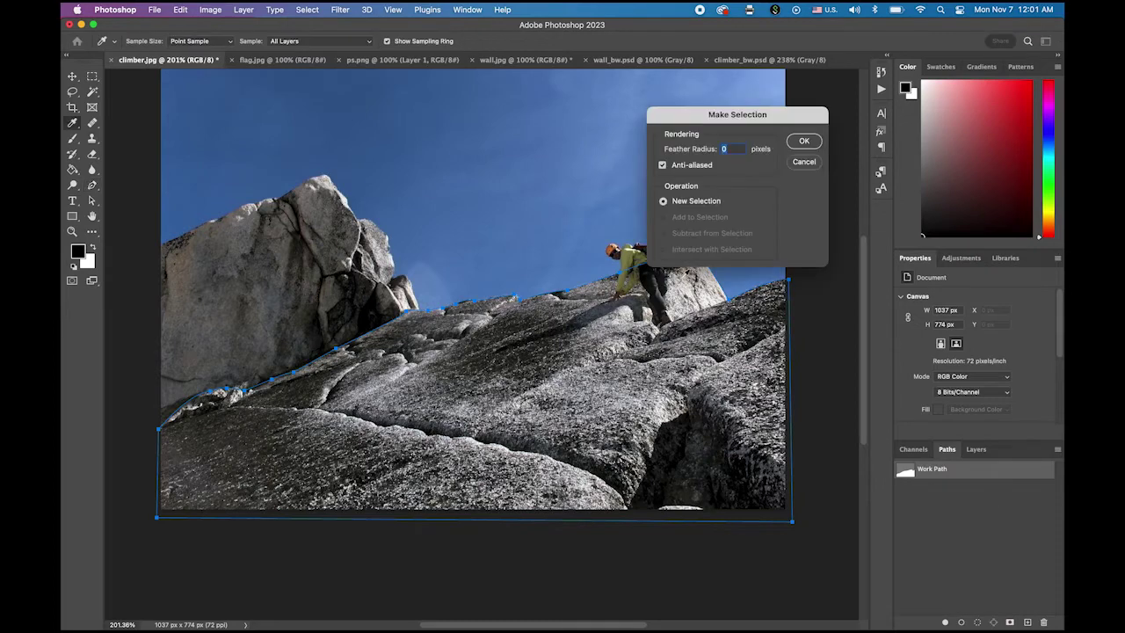
pyautogui.click(804, 142)
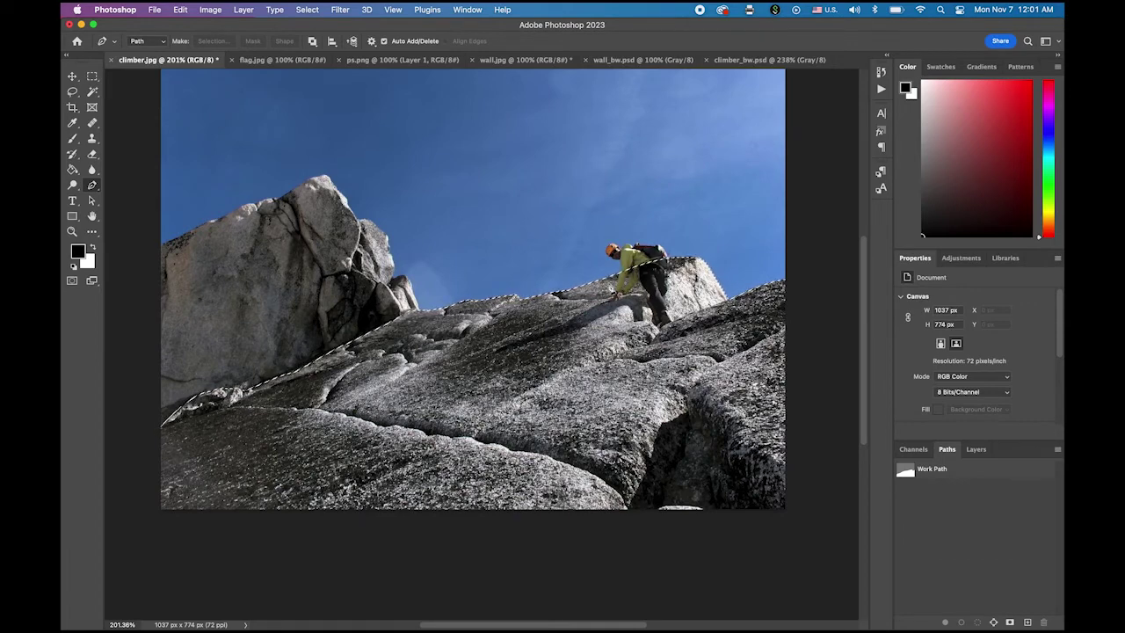
# Select and copy the entire US flag image, then return to the climber photo.
pyautogui.click(244, 60)
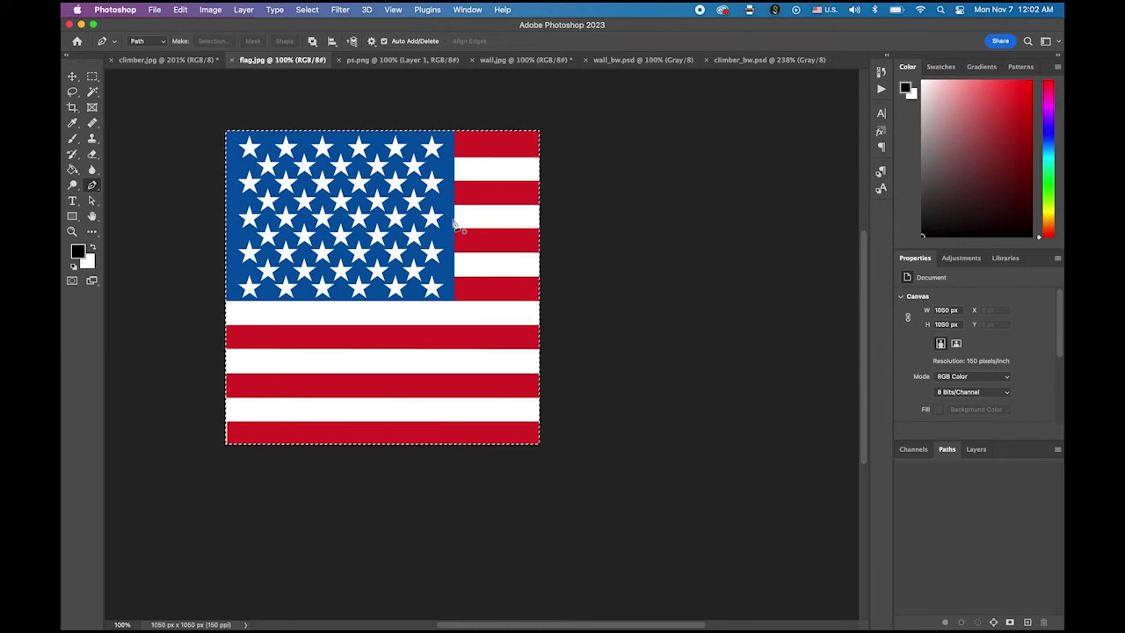
pyautogui.press('super+a')
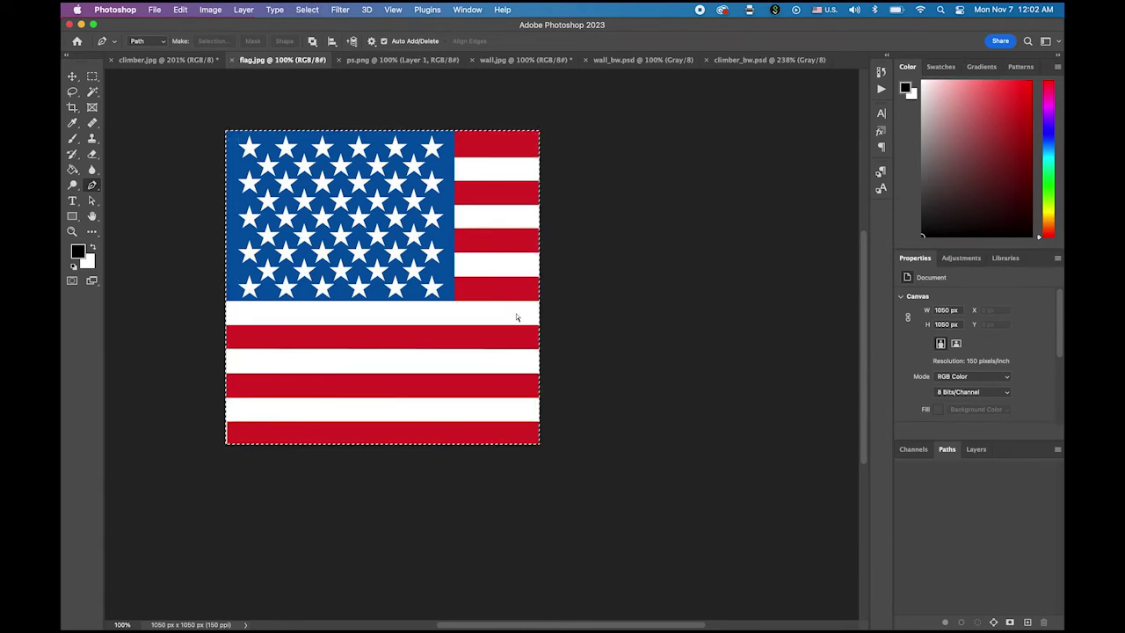
pyautogui.click(174, 9)
pyautogui.click(220, 94)
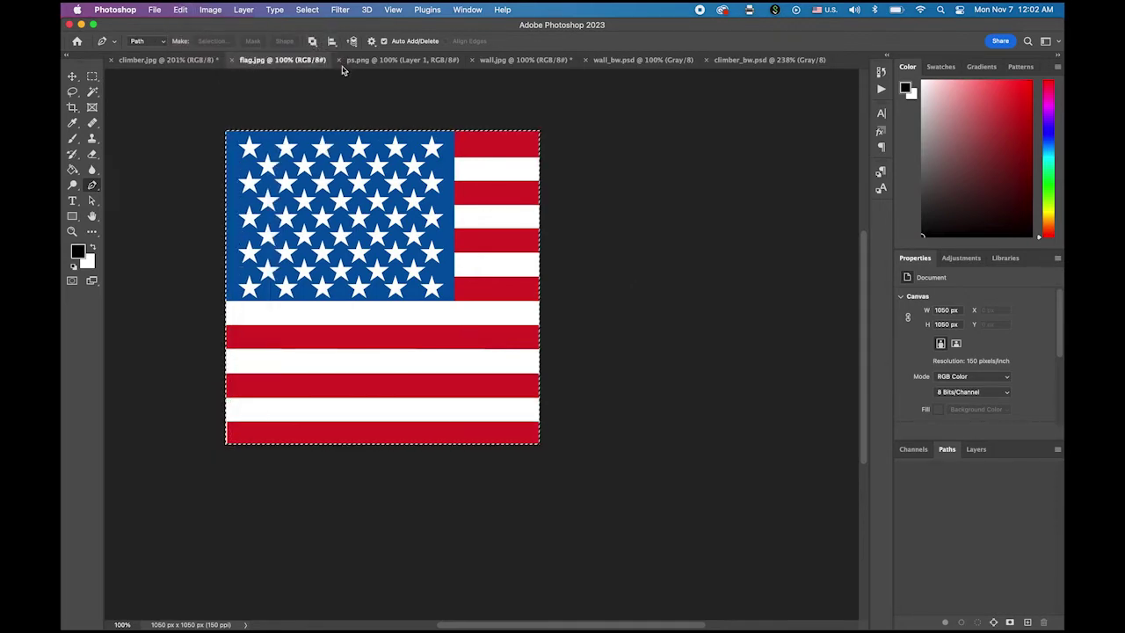
pyautogui.click(193, 60)
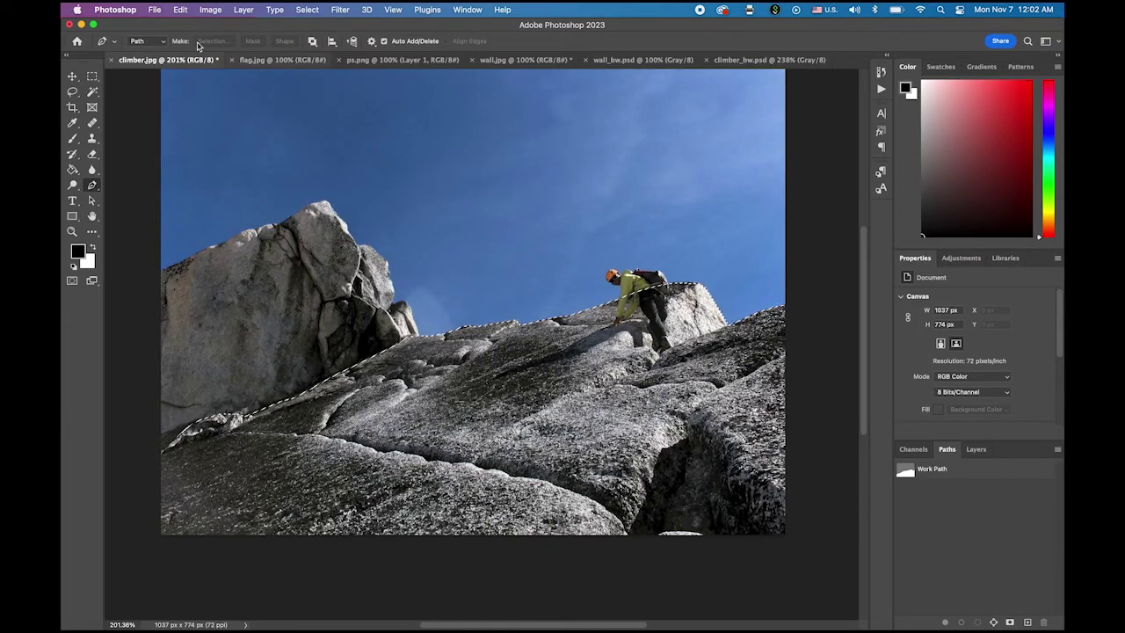
pyautogui.click(154, 11)
# Paste the US flag into the rock-face selection as masked Layer 1.
pyautogui.moveTo(184, 7)
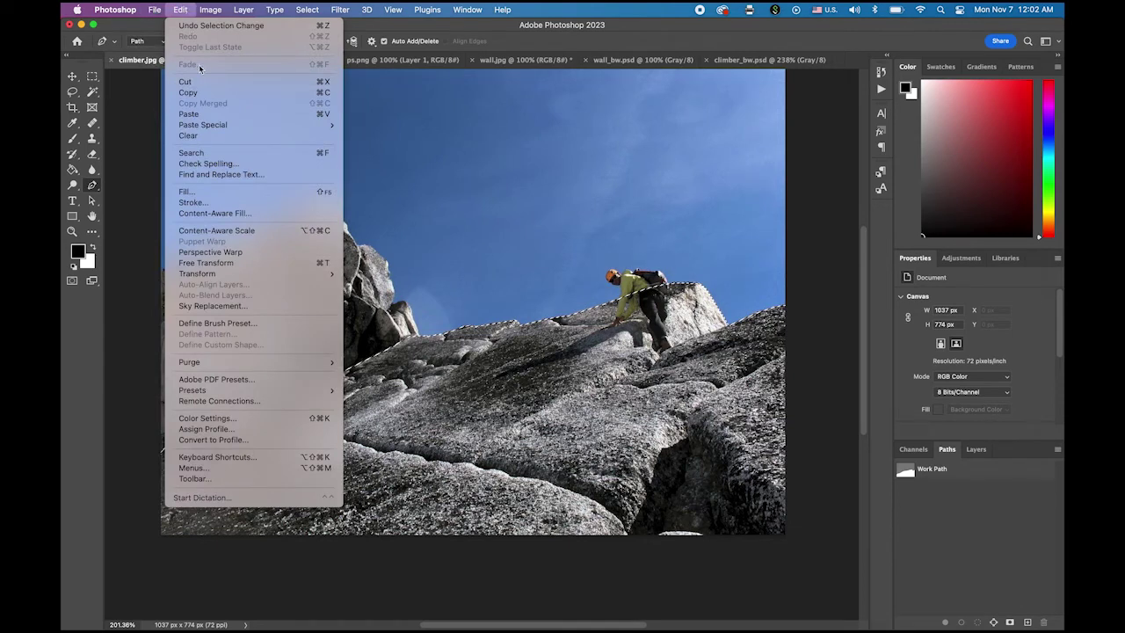
pyautogui.moveTo(220, 126)
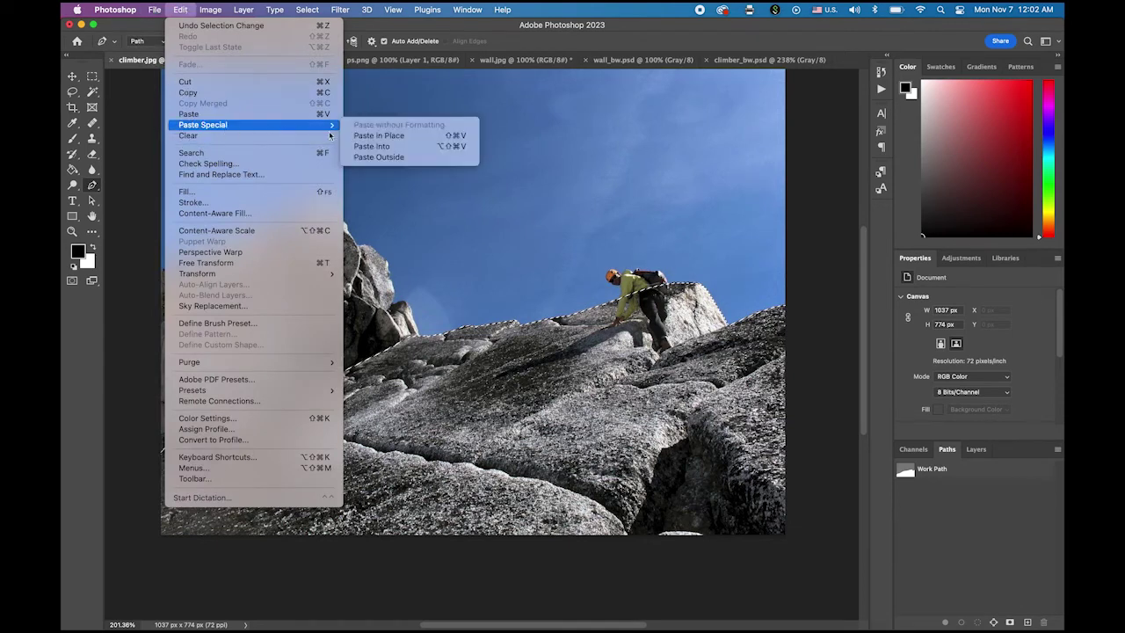
pyautogui.click(396, 147)
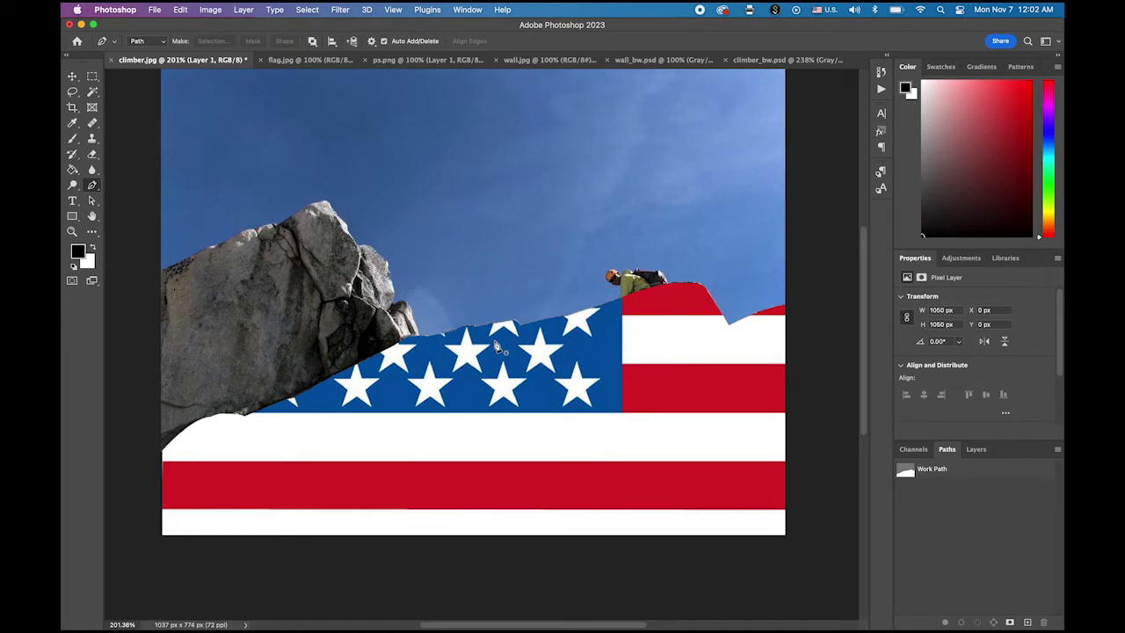
# Hide and reshow Layer 1 in the Layers panel to compare the flag with the bare rock.
pyautogui.scroll(-5, 527, 364)
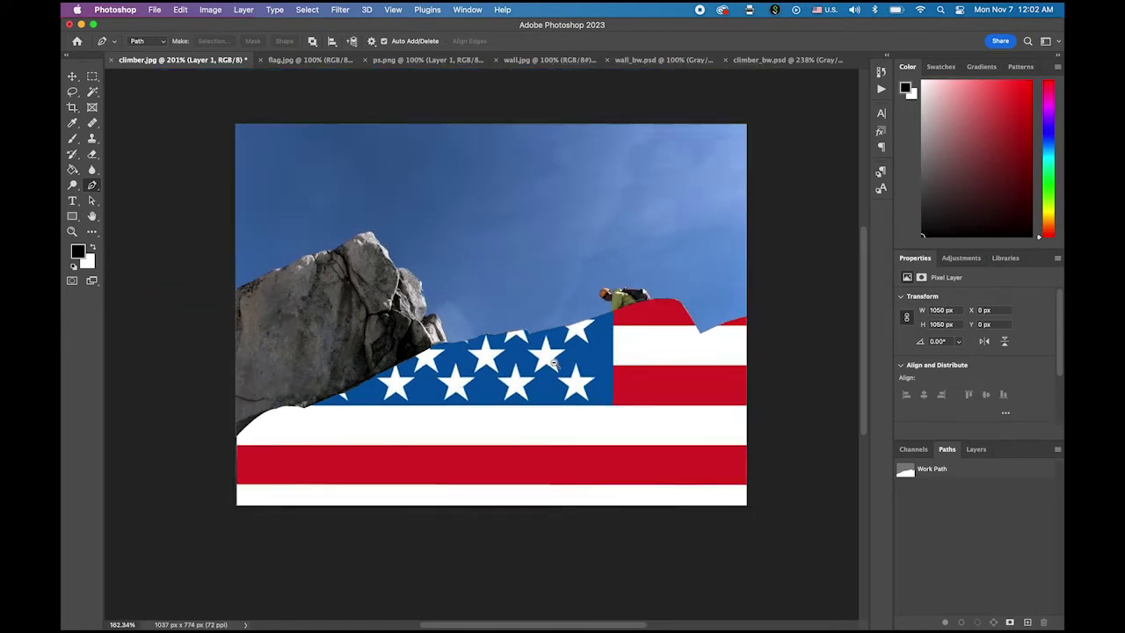
pyautogui.scroll(-2, 531, 353)
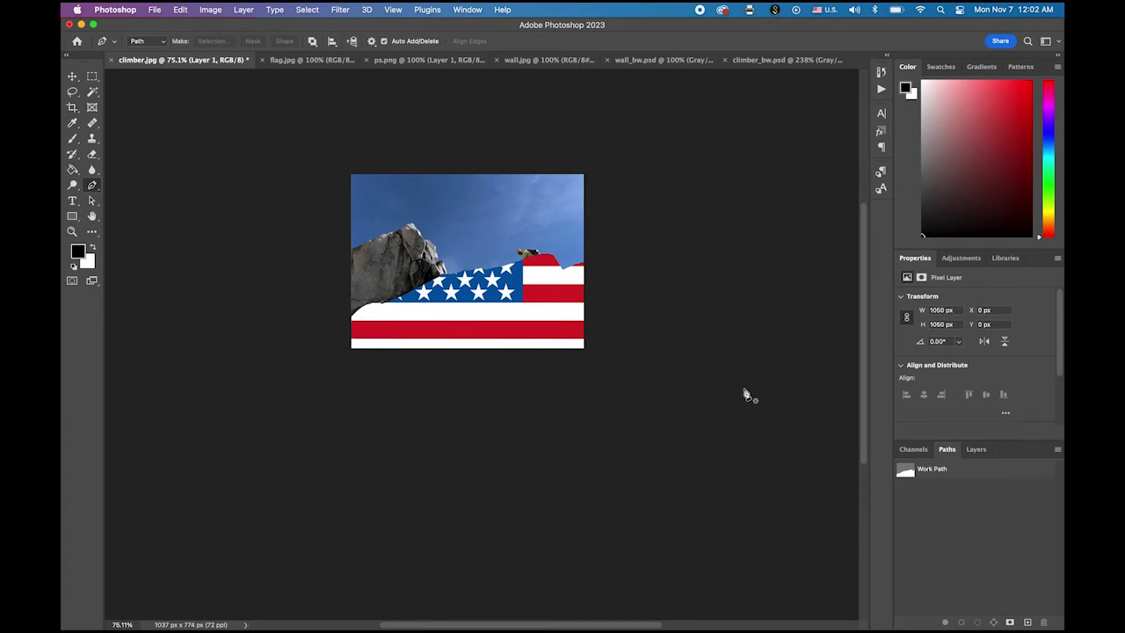
pyautogui.click(976, 449)
pyautogui.click(904, 522)
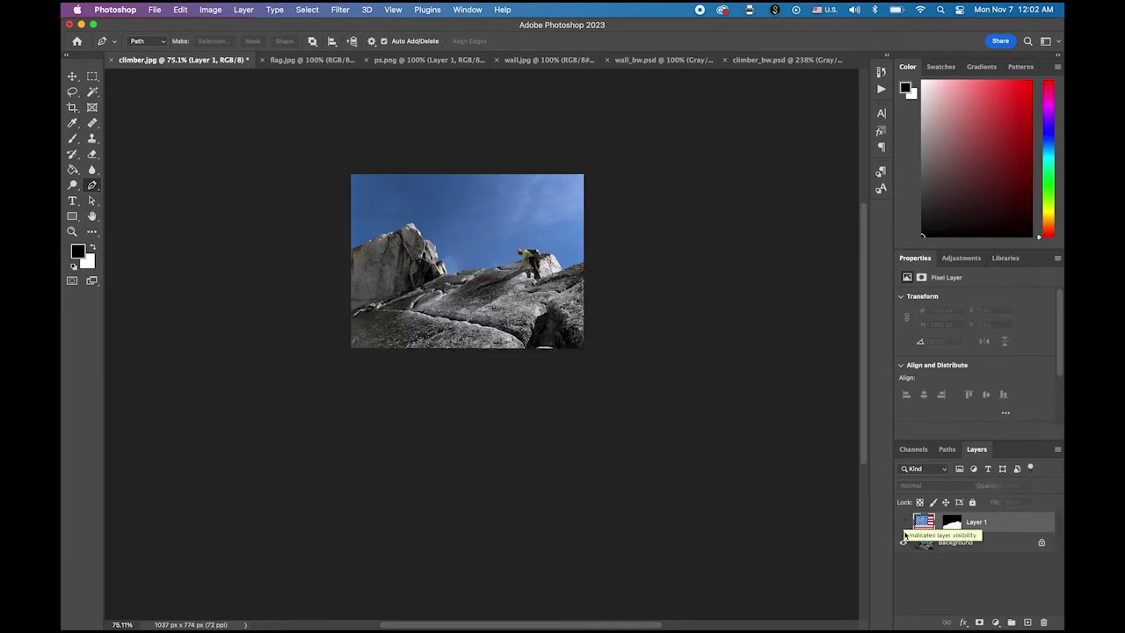
pyautogui.click(904, 522)
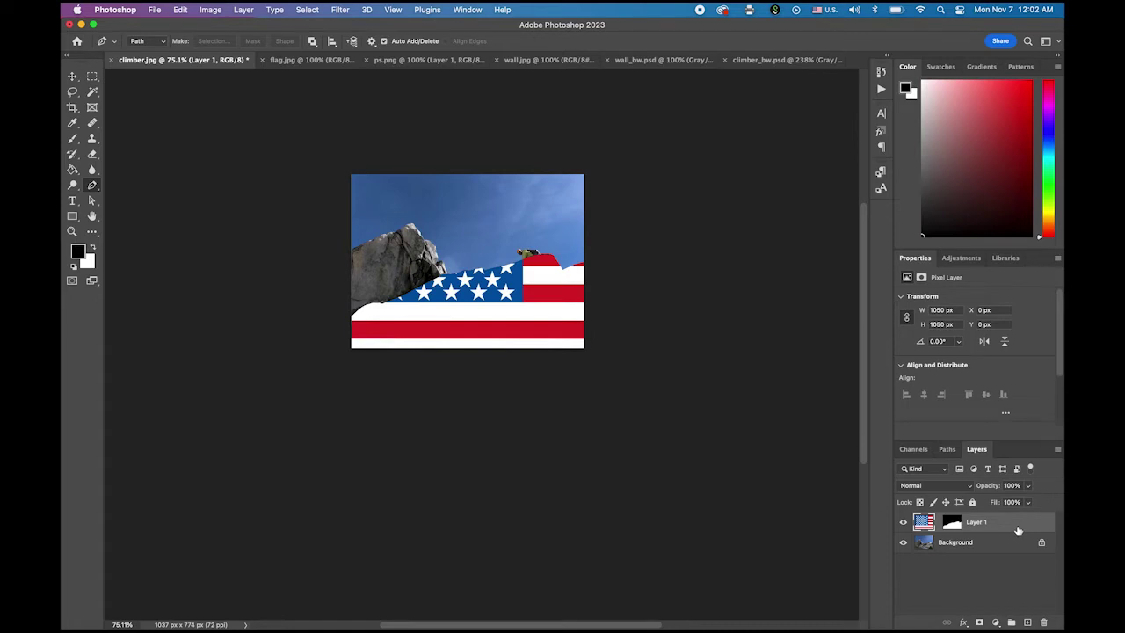
pyautogui.click(180, 10)
# Distort the flag layer, dragging all four corners to follow the rock slope's perspective.
pyautogui.moveTo(270, 275)
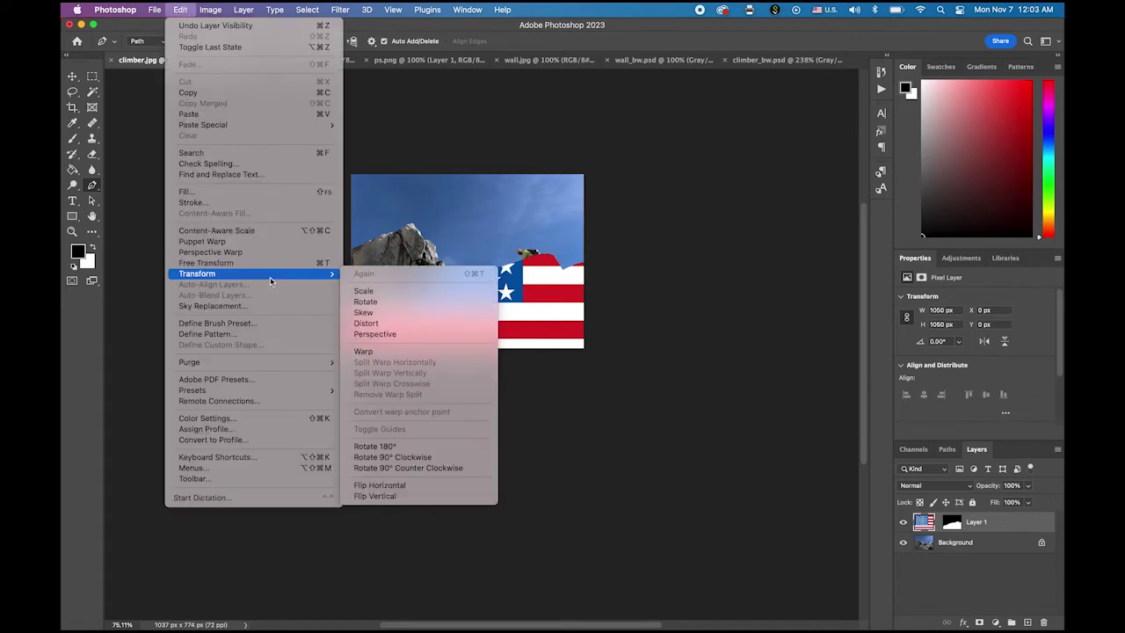
pyautogui.click(389, 324)
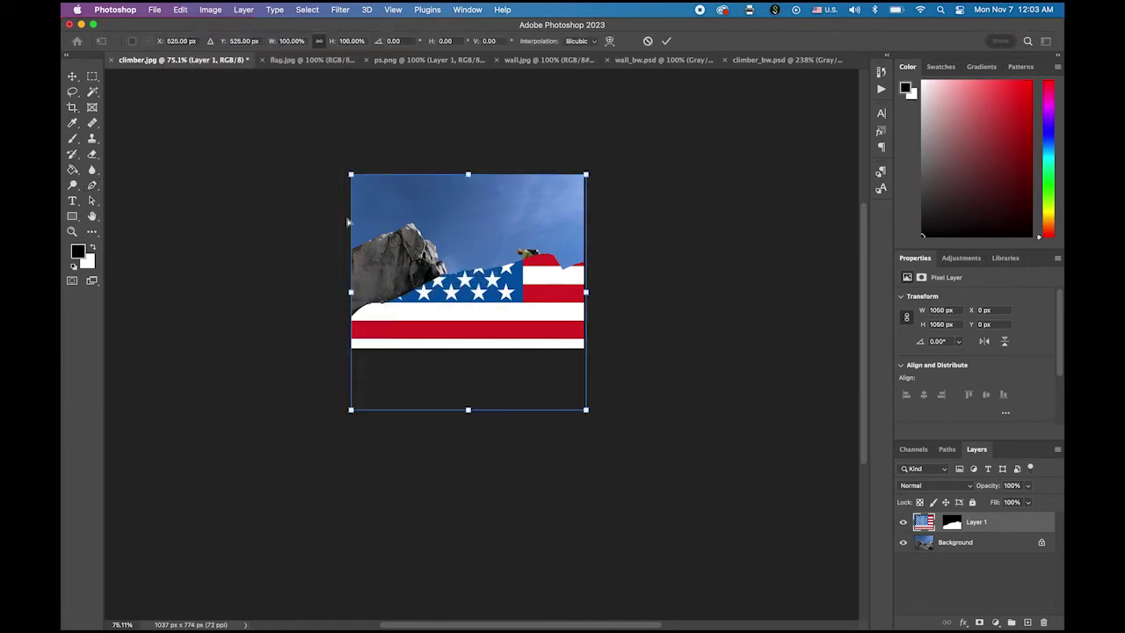
pyautogui.moveTo(351, 176); pyautogui.dragTo(415, 222)
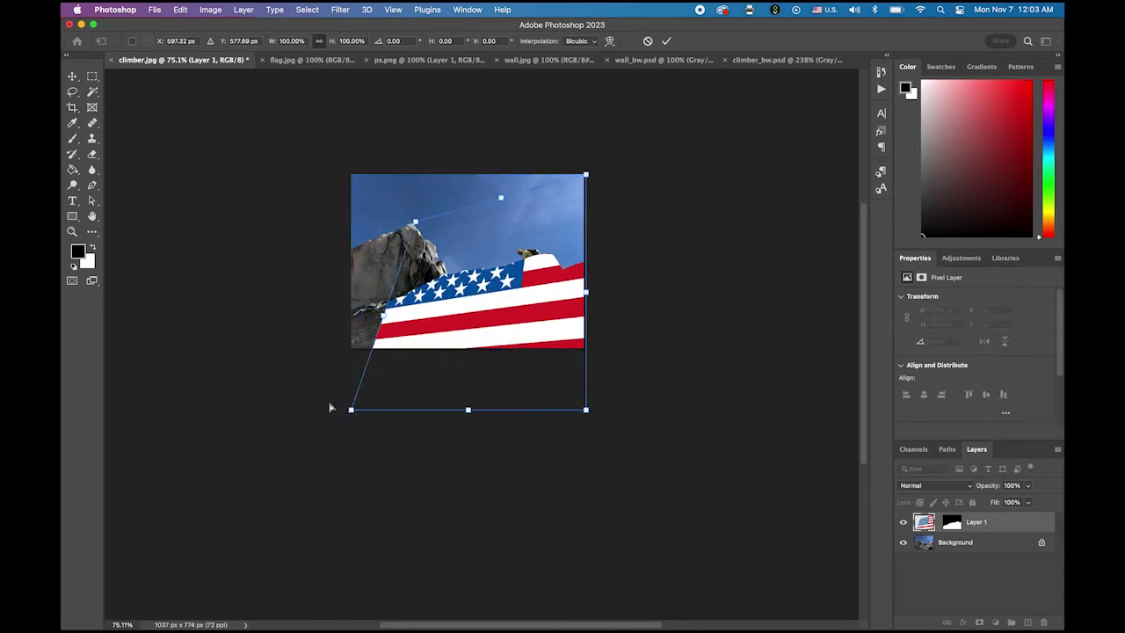
pyautogui.moveTo(350, 409); pyautogui.dragTo(290, 392)
pyautogui.moveTo(588, 177); pyautogui.dragTo(591, 208)
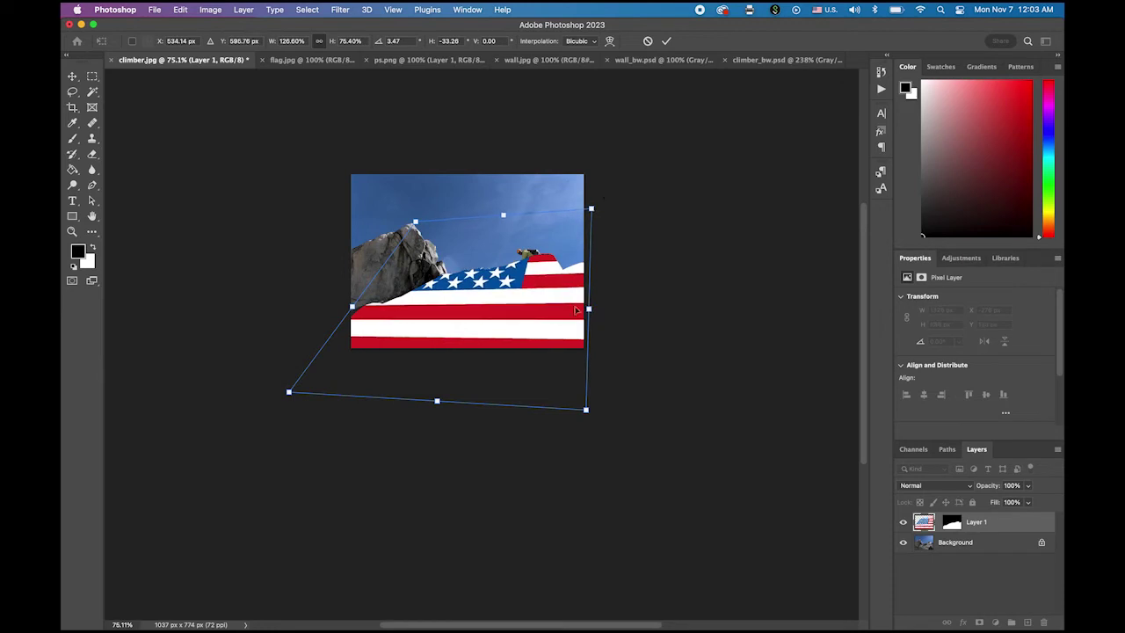
pyautogui.moveTo(589, 409); pyautogui.dragTo(655, 425)
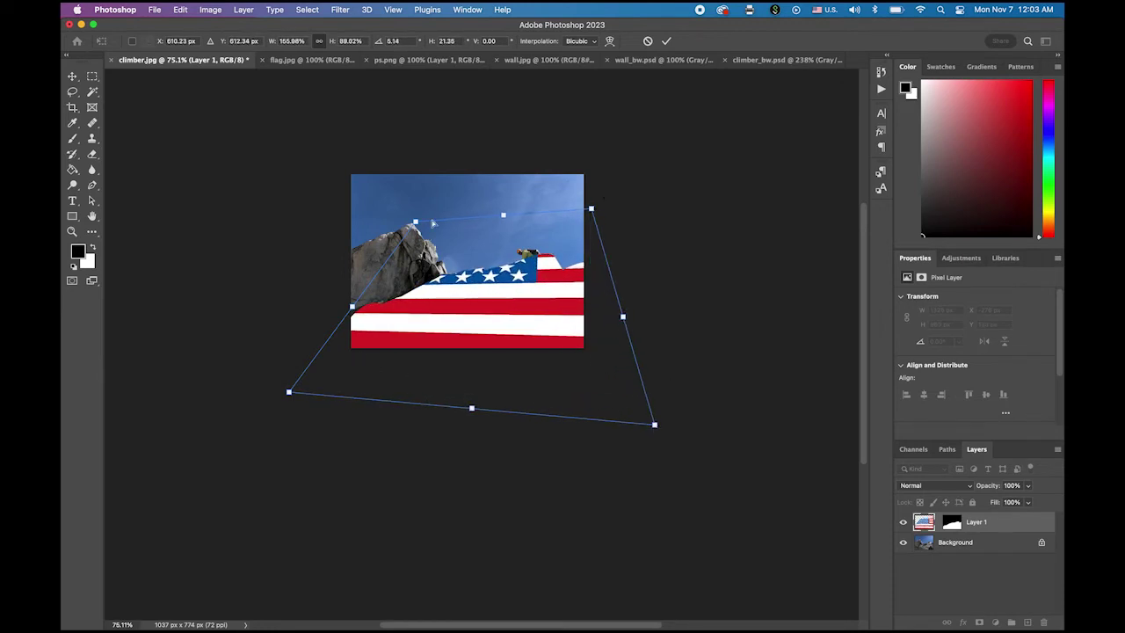
# Fine-tune the flag's corner positions and commit the perspective distortion.
pyautogui.moveTo(415, 223); pyautogui.dragTo(415, 243)
pyautogui.moveTo(288, 395); pyautogui.dragTo(275, 383)
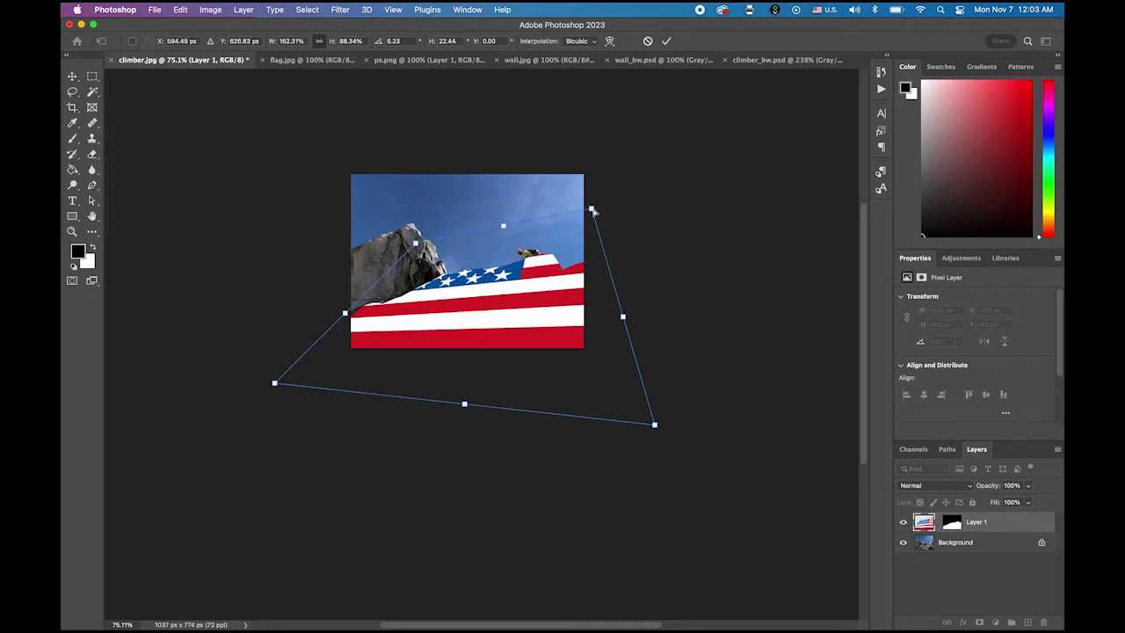
pyautogui.moveTo(593, 211); pyautogui.dragTo(627, 241)
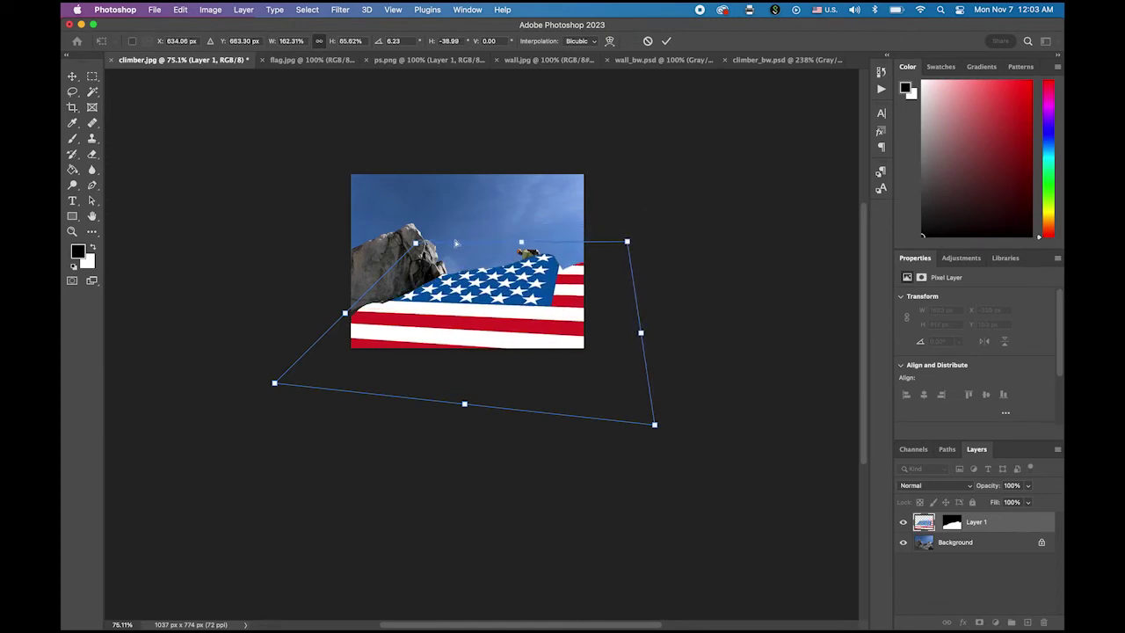
pyautogui.moveTo(416, 243); pyautogui.dragTo(433, 243)
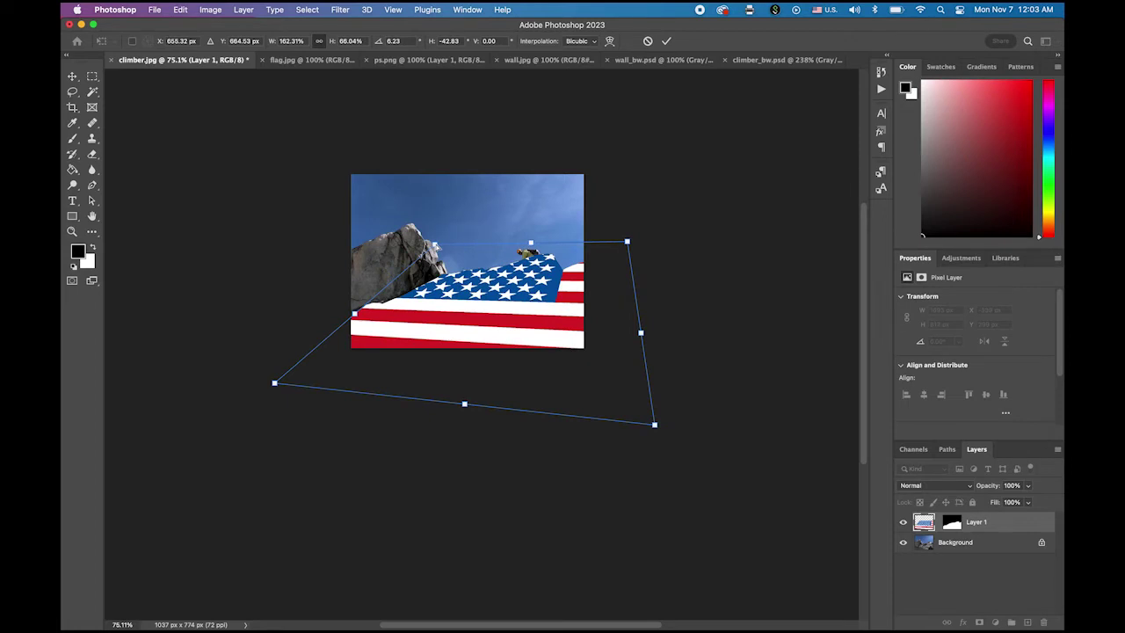
pyautogui.moveTo(274, 384); pyautogui.dragTo(266, 375)
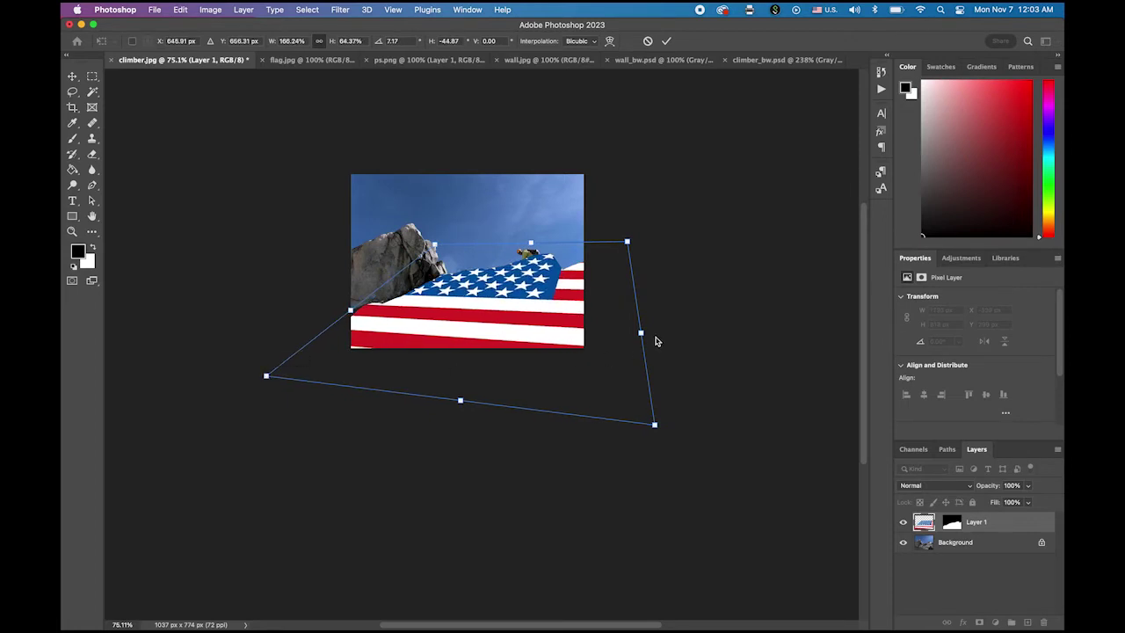
pyautogui.moveTo(266, 383); pyautogui.dragTo(289, 363)
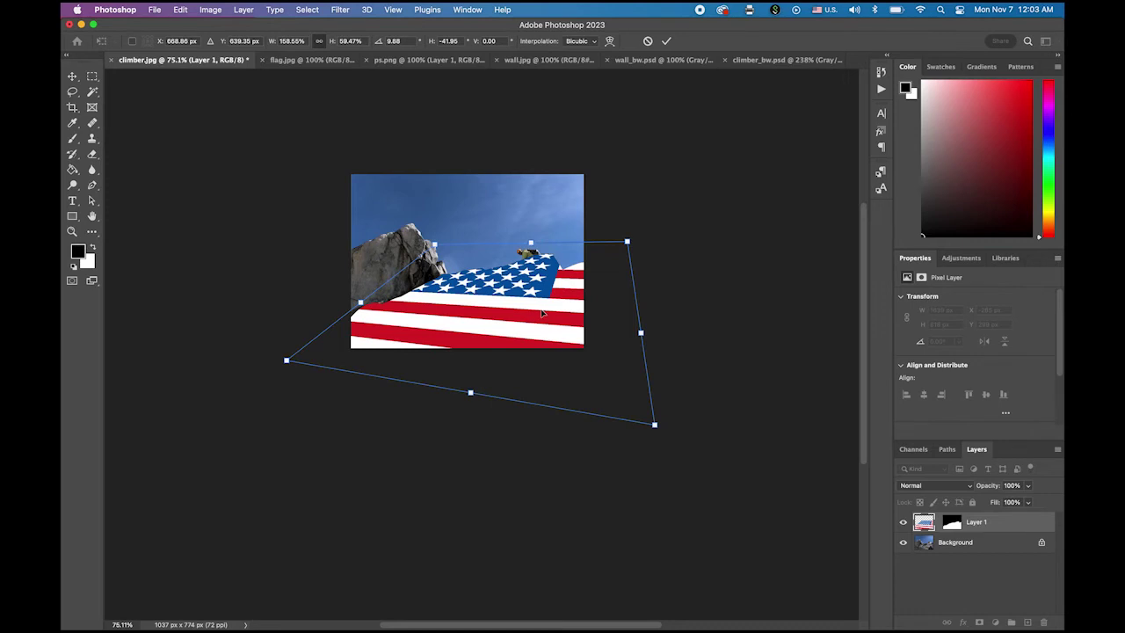
pyautogui.press('Return')
pyautogui.press('p')
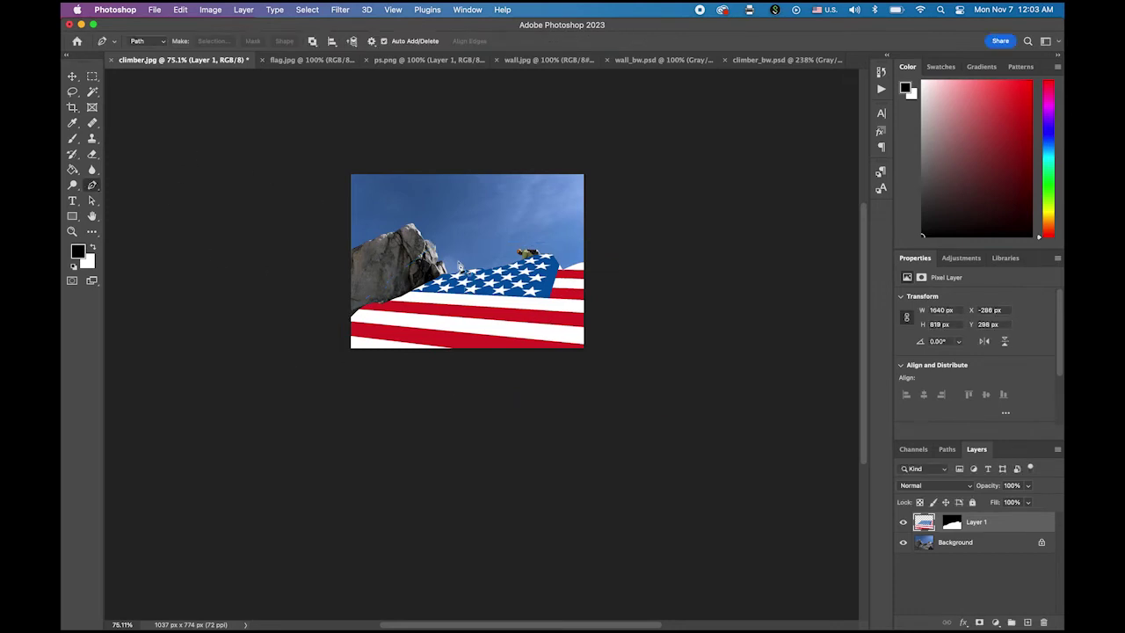
# Apply the Displace filter at scale 20 to the flag, using climber_bw.psd as the map.
pyautogui.scroll(5, 464, 265)
pyautogui.scroll(3, 497, 284)
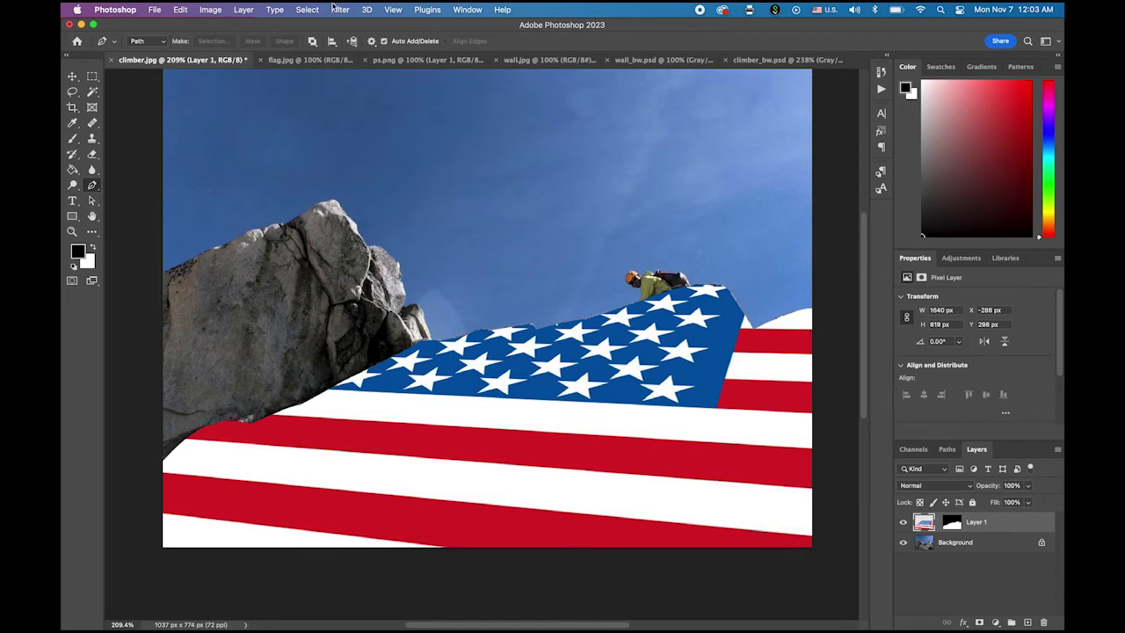
pyautogui.click(338, 10)
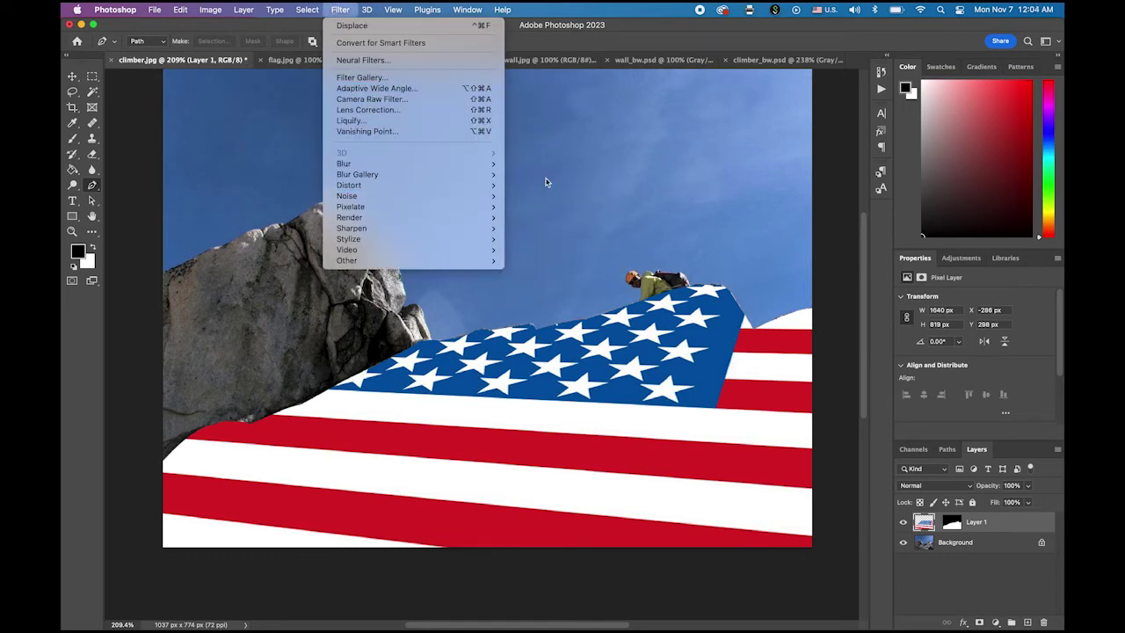
pyautogui.moveTo(466, 185)
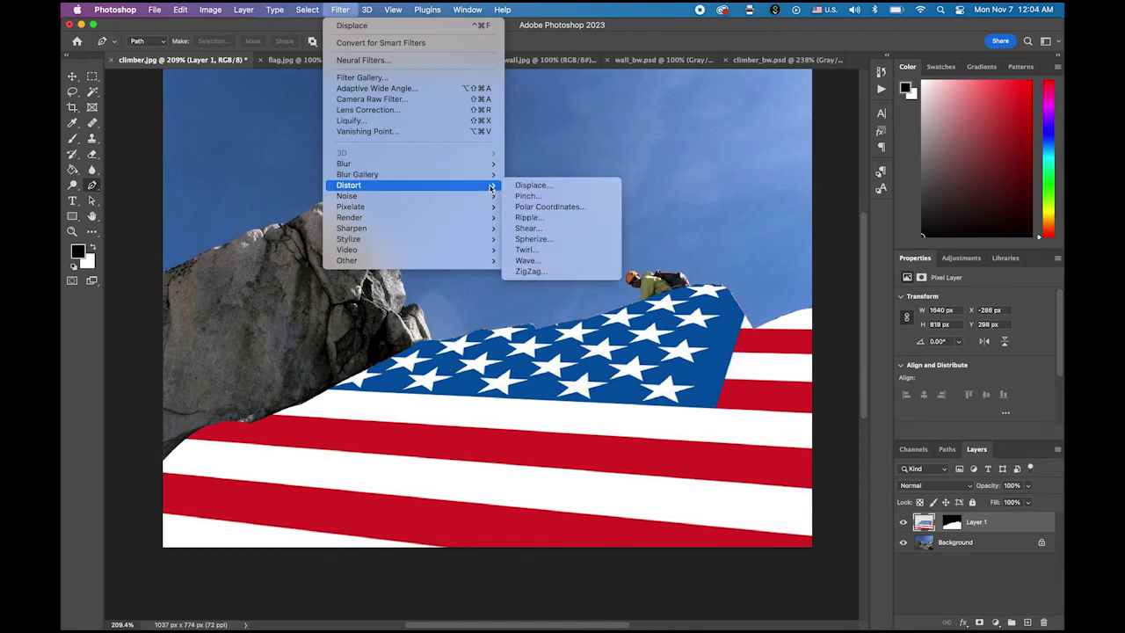
pyautogui.click(542, 186)
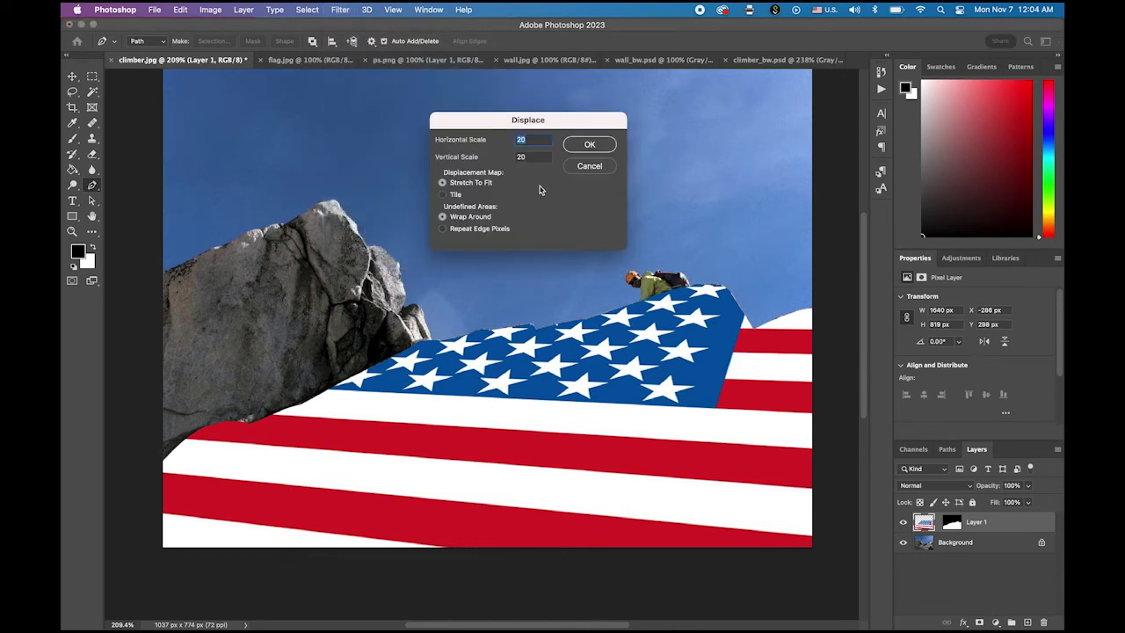
pyautogui.click(594, 147)
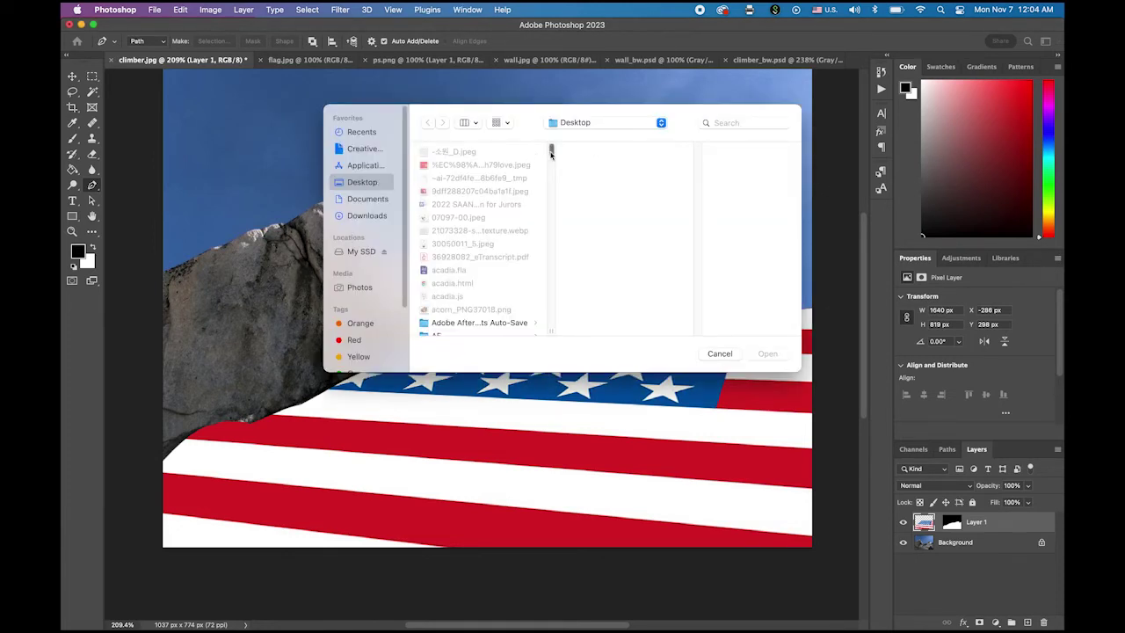
pyautogui.moveTo(551, 153); pyautogui.dragTo(551, 178)
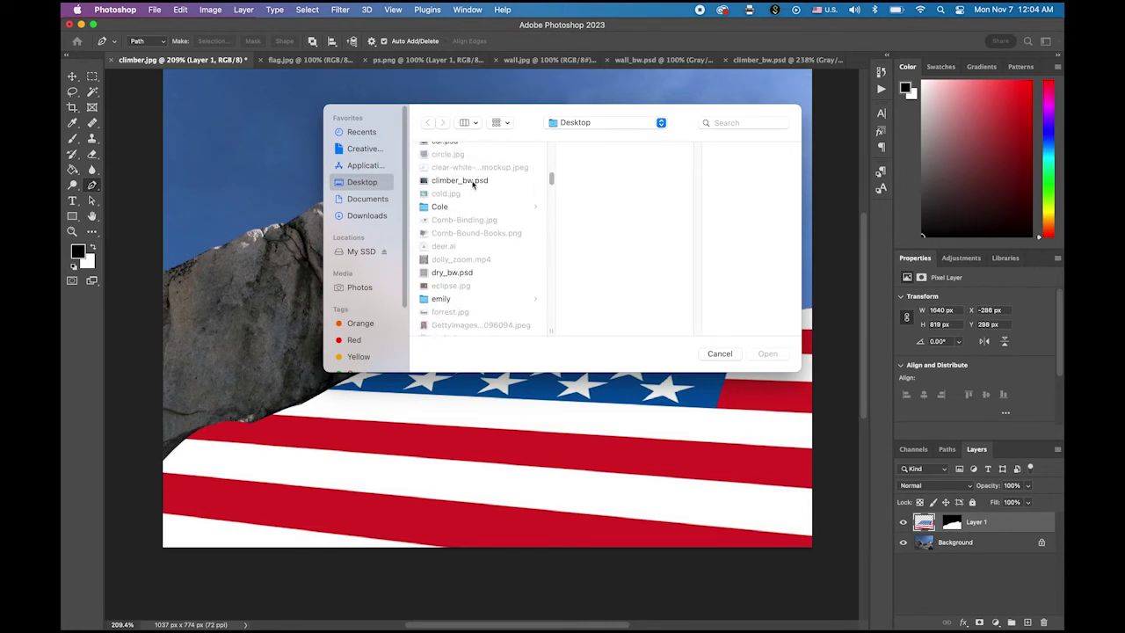
pyautogui.click(473, 182)
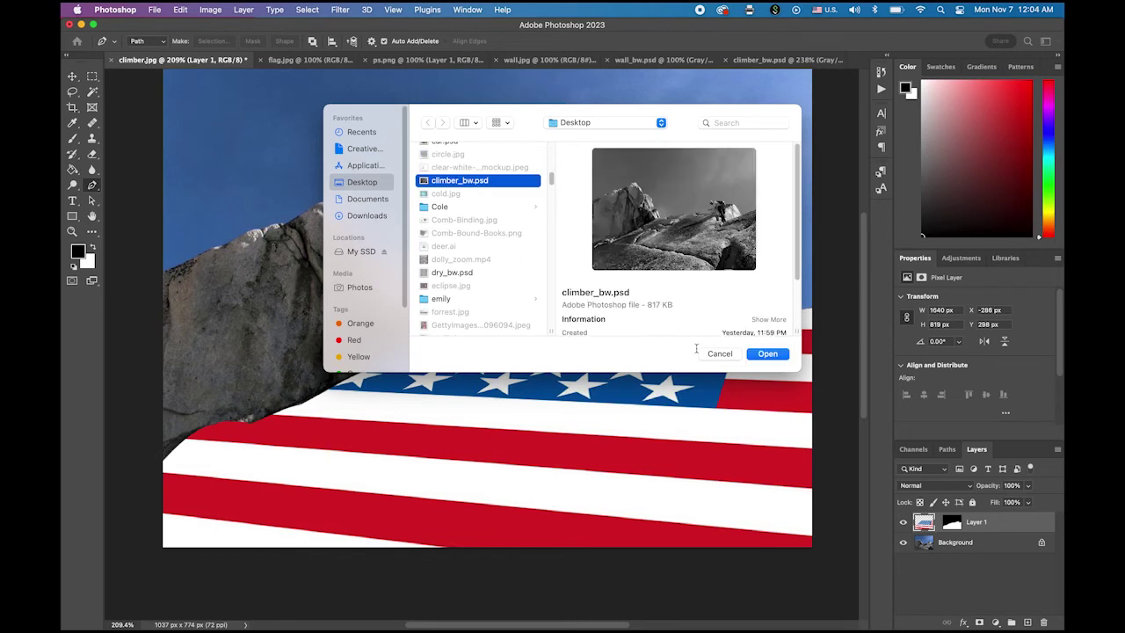
pyautogui.click(769, 354)
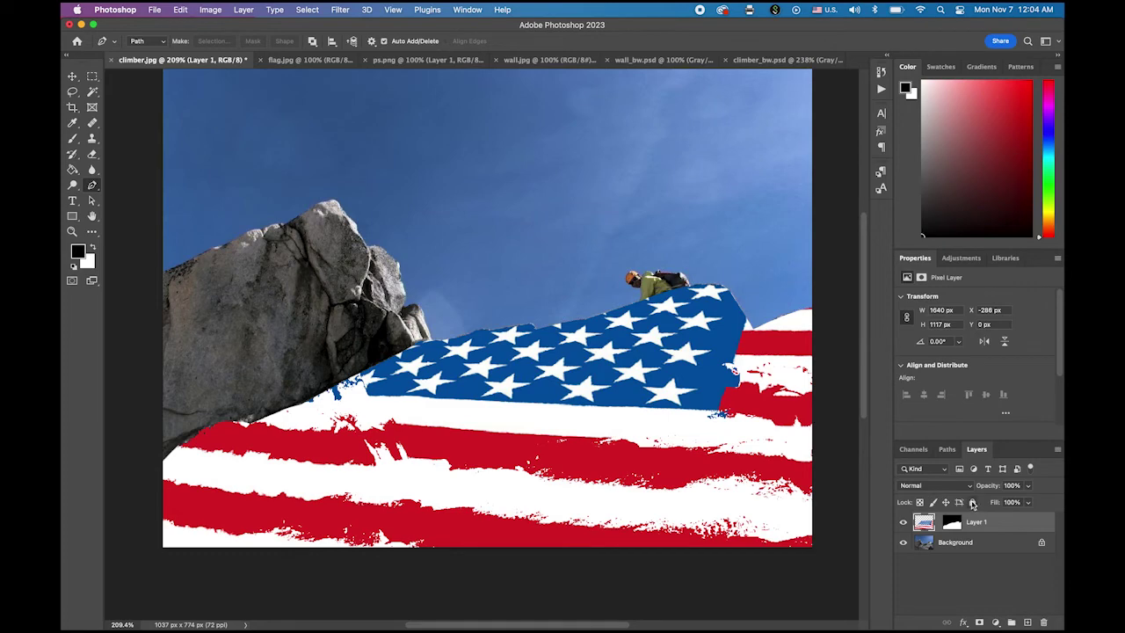
# Set Layer 1's blend mode to Multiply and its opacity to 64%.
pyautogui.click(970, 489)
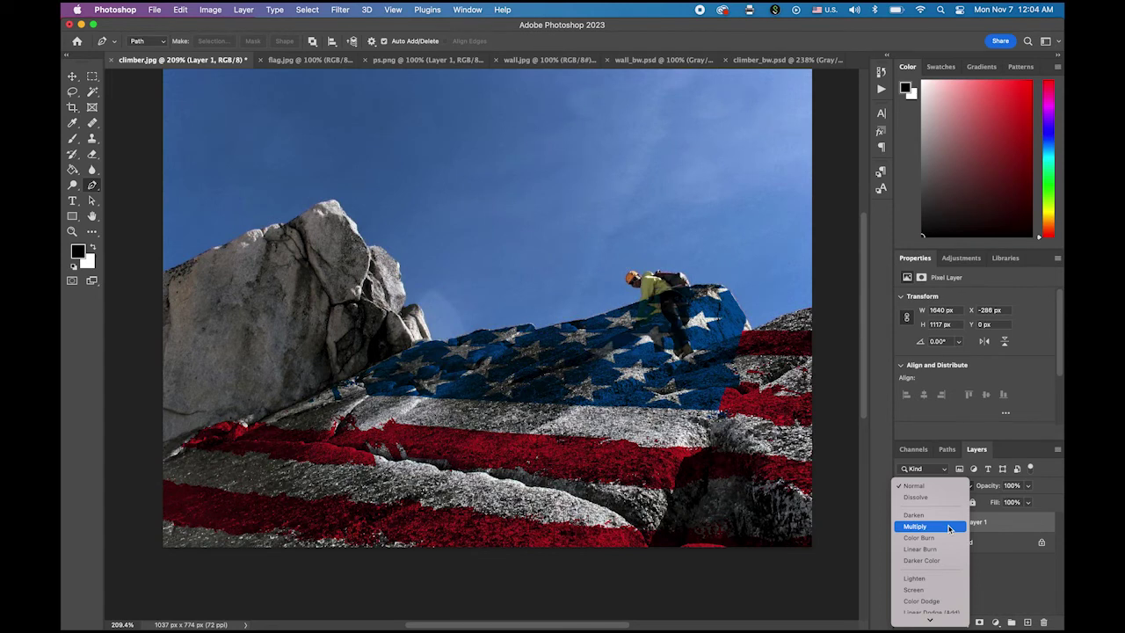
pyautogui.click(950, 526)
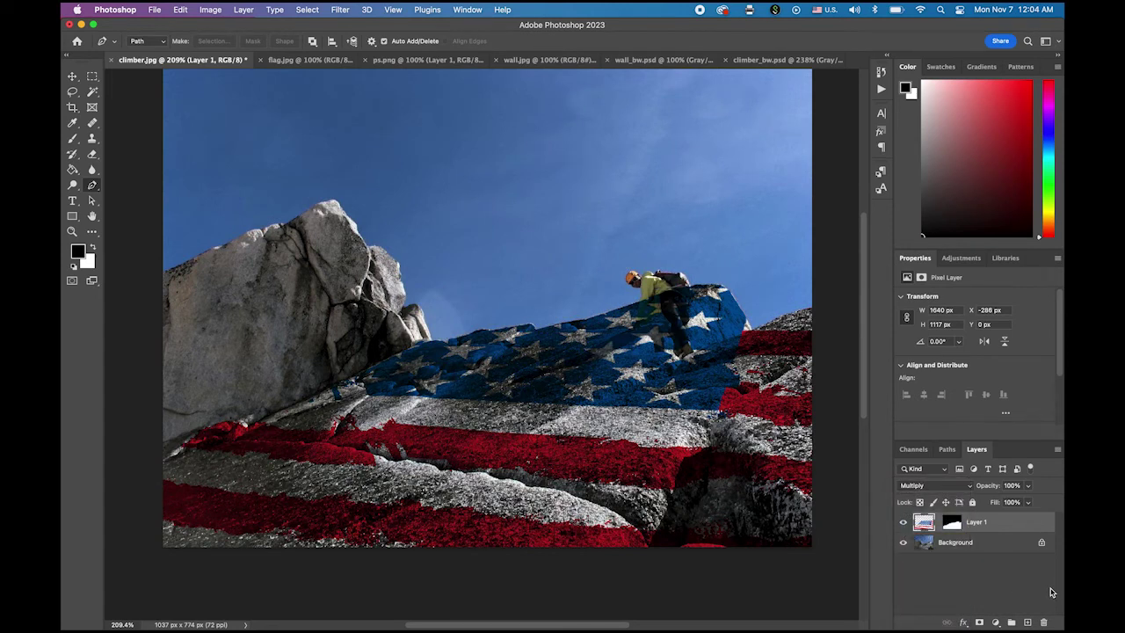
pyautogui.click(1028, 485)
pyautogui.moveTo(1030, 502); pyautogui.dragTo(1009, 502)
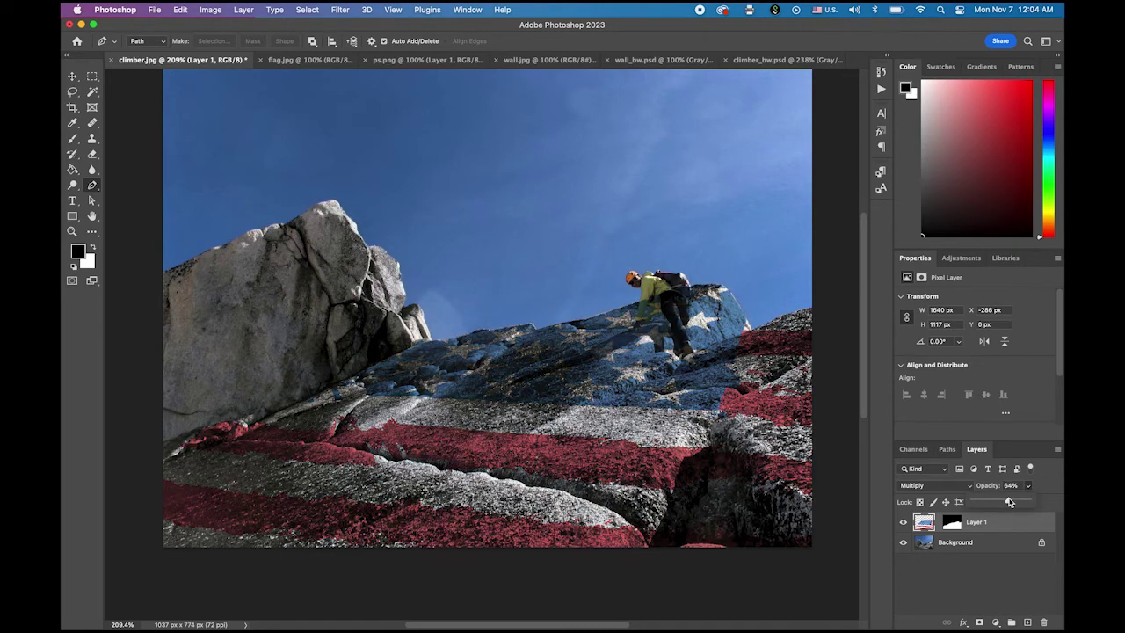
pyautogui.moveTo(1009, 502); pyautogui.dragTo(1008, 502)
pyautogui.moveTo(1010, 502); pyautogui.dragTo(1005, 502)
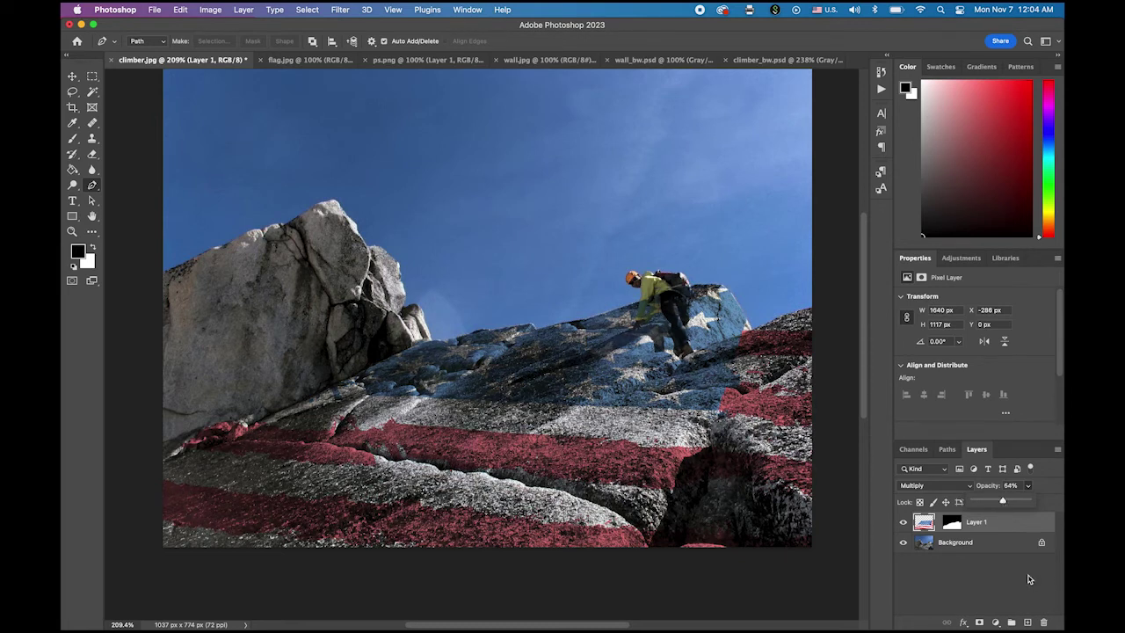
# Add a Curves 1 adjustment layer and shape its curve with two custom points.
pyautogui.click(997, 622)
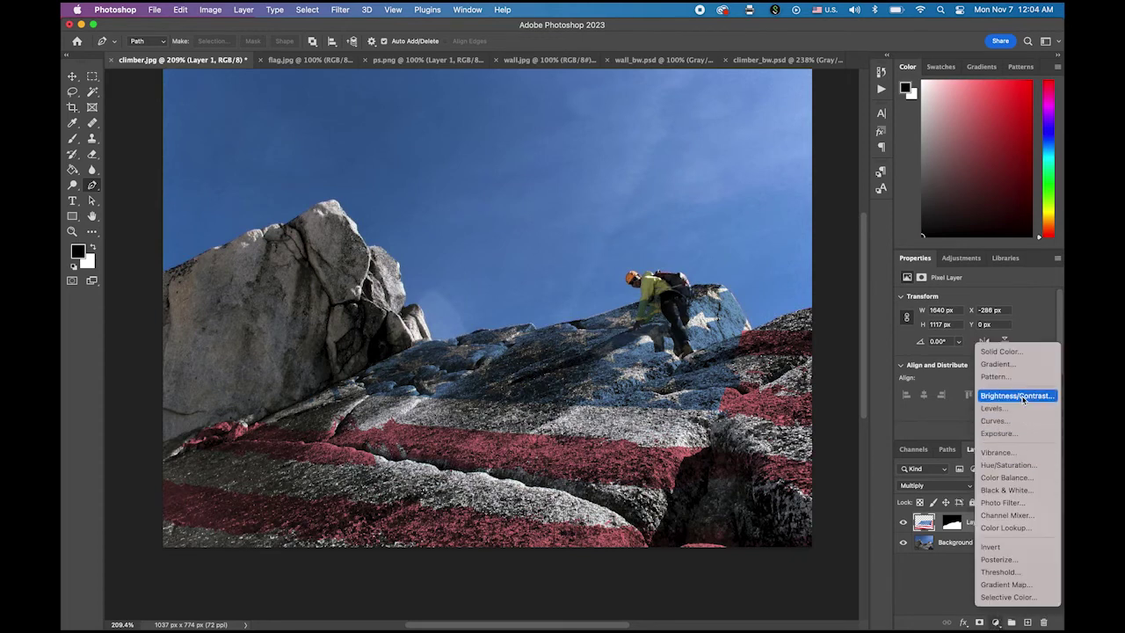
pyautogui.click(1009, 424)
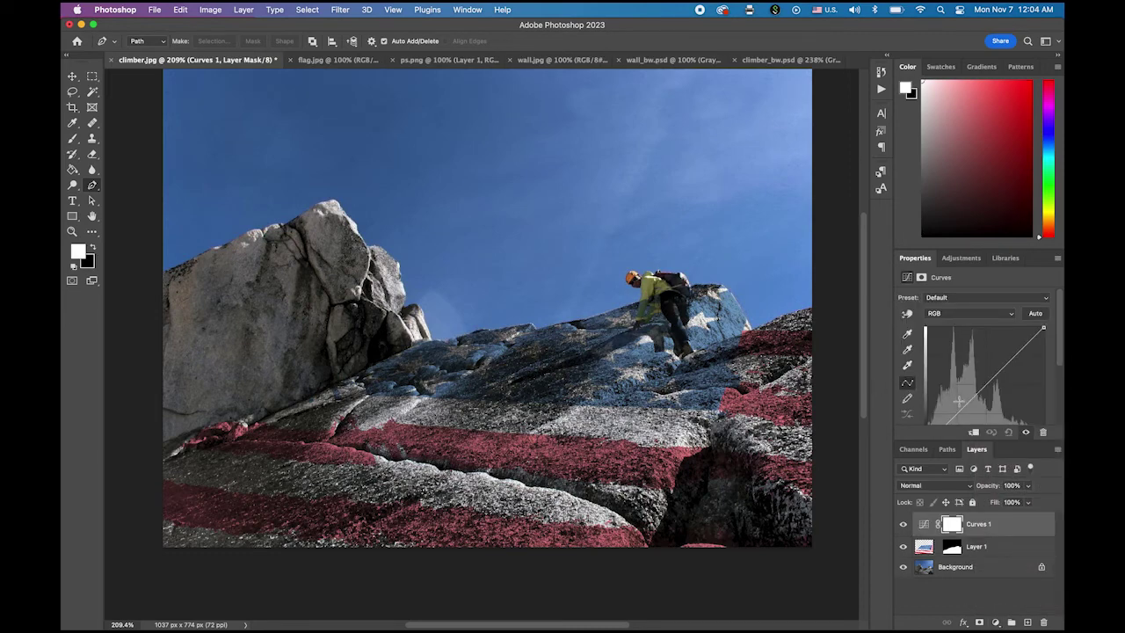
pyautogui.moveTo(964, 402)
pyautogui.mouseDown()
pyautogui.moveTo(964, 415)
pyautogui.moveTo(963, 400)
pyautogui.mouseUp()
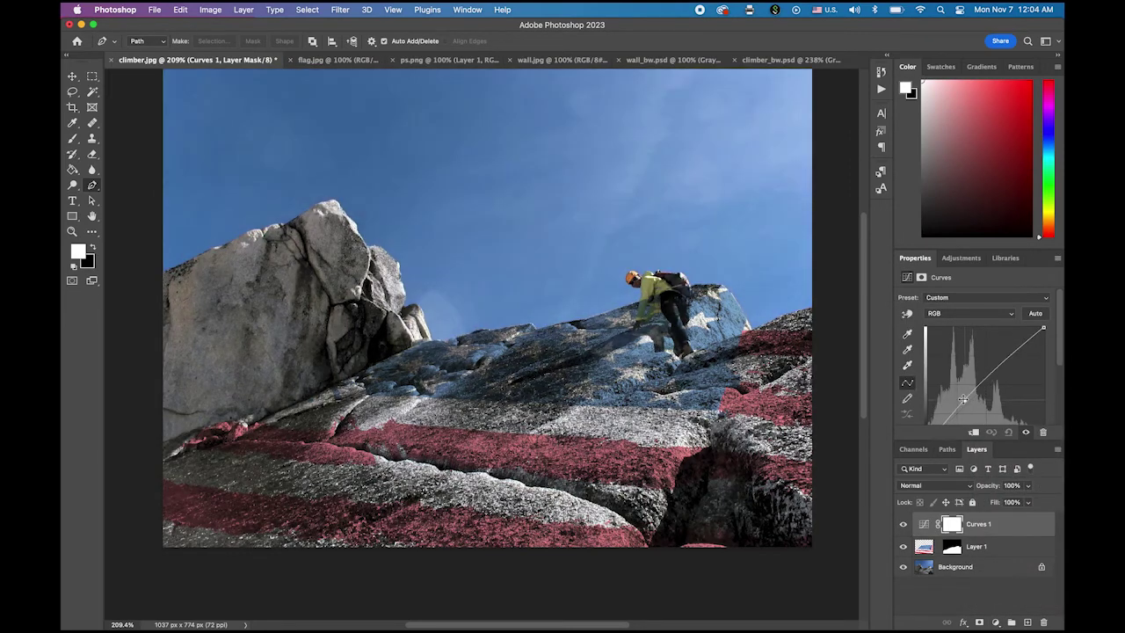
pyautogui.moveTo(1019, 350)
pyautogui.mouseDown()
pyautogui.moveTo(1021, 360)
pyautogui.moveTo(1010, 355)
pyautogui.mouseUp()
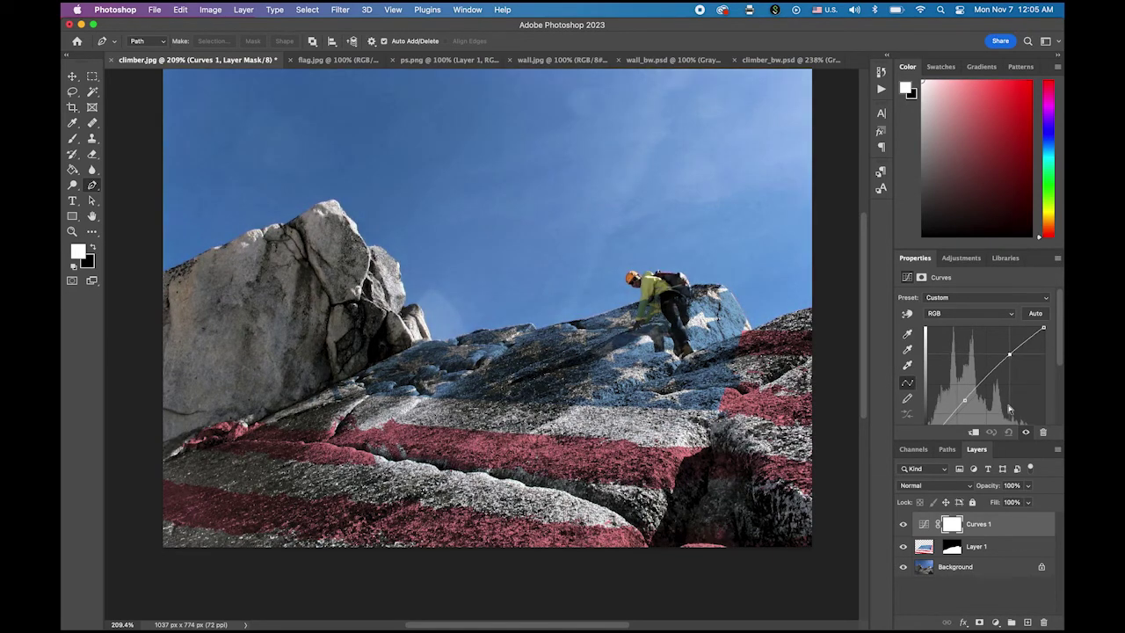
pyautogui.click(92, 77)
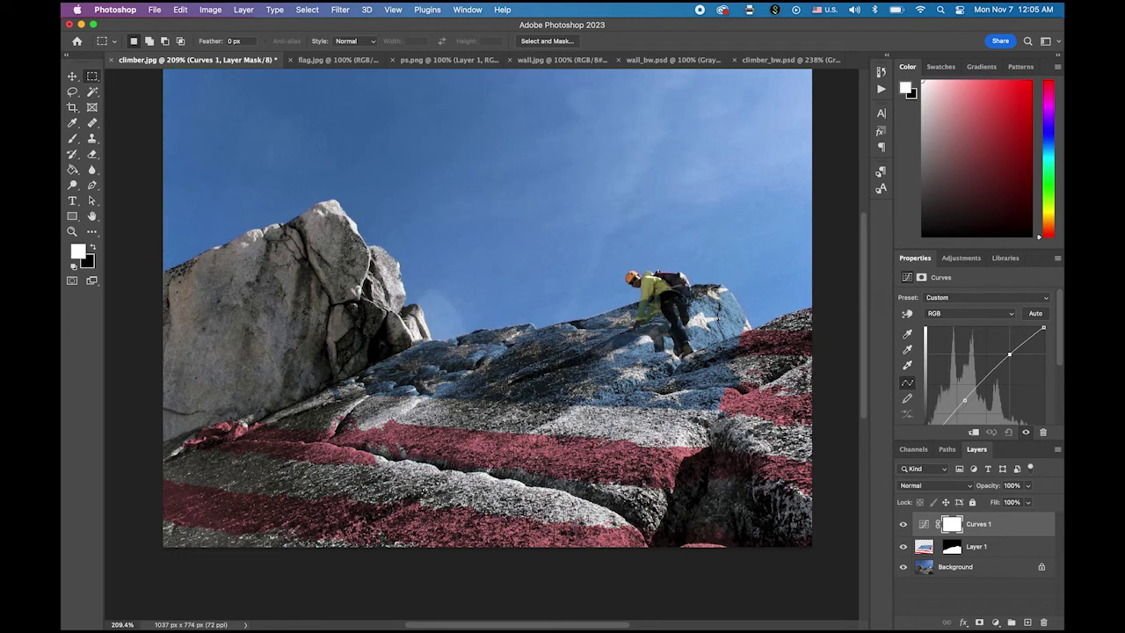
# Select the Background layer and zoom in on the climber.
pyautogui.click(968, 569)
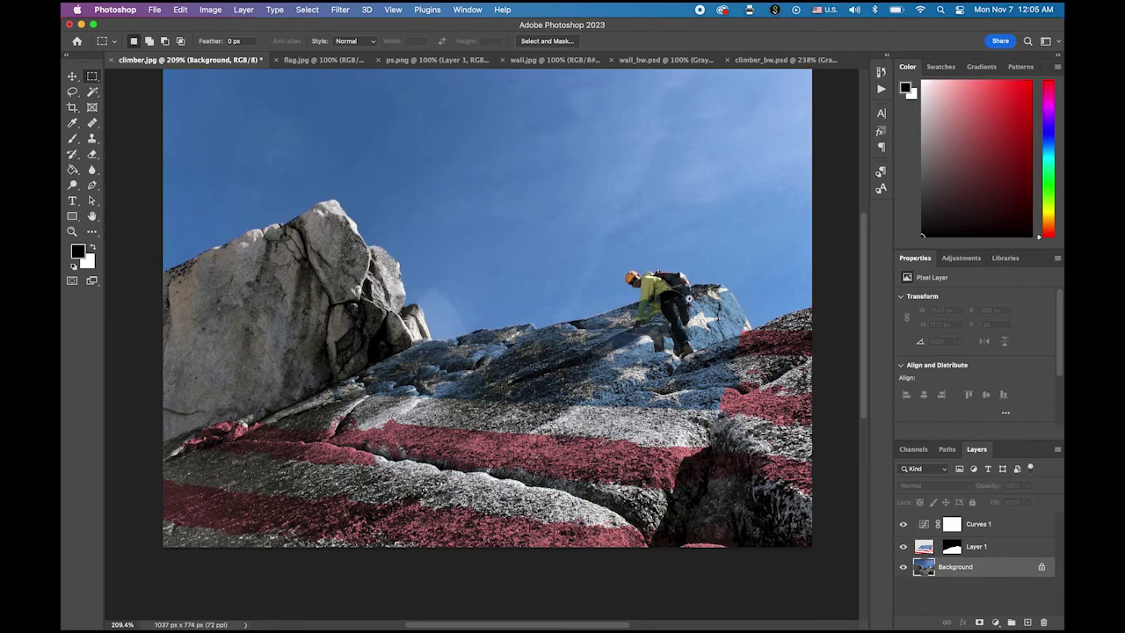
pyautogui.scroll(2, 673, 285)
pyautogui.scroll(5, 677, 292)
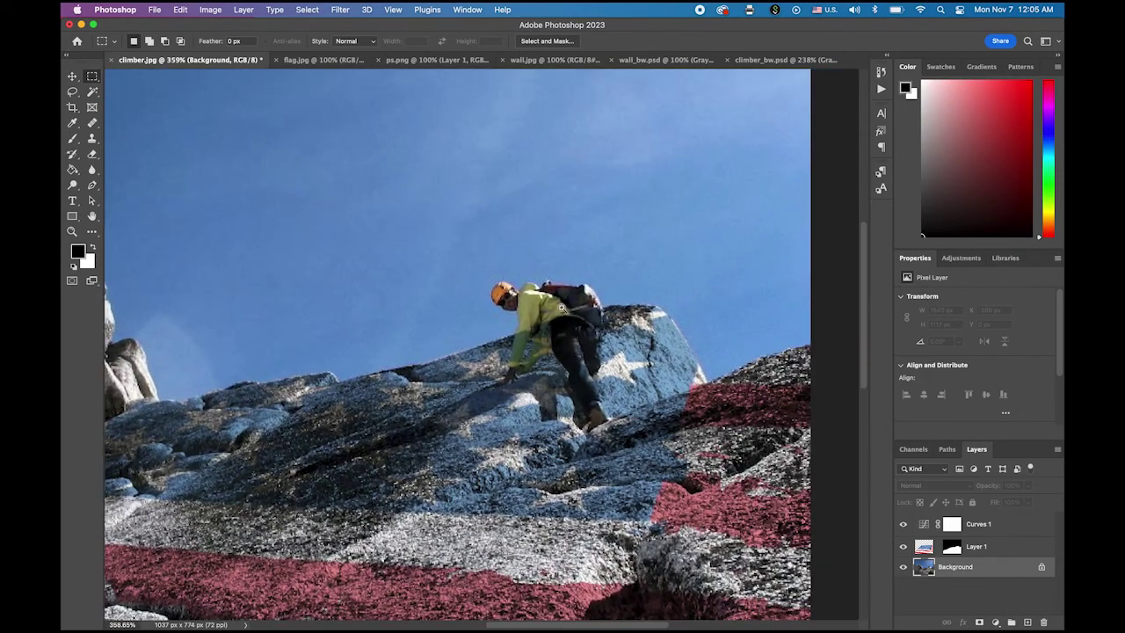
pyautogui.scroll(4, 577, 313)
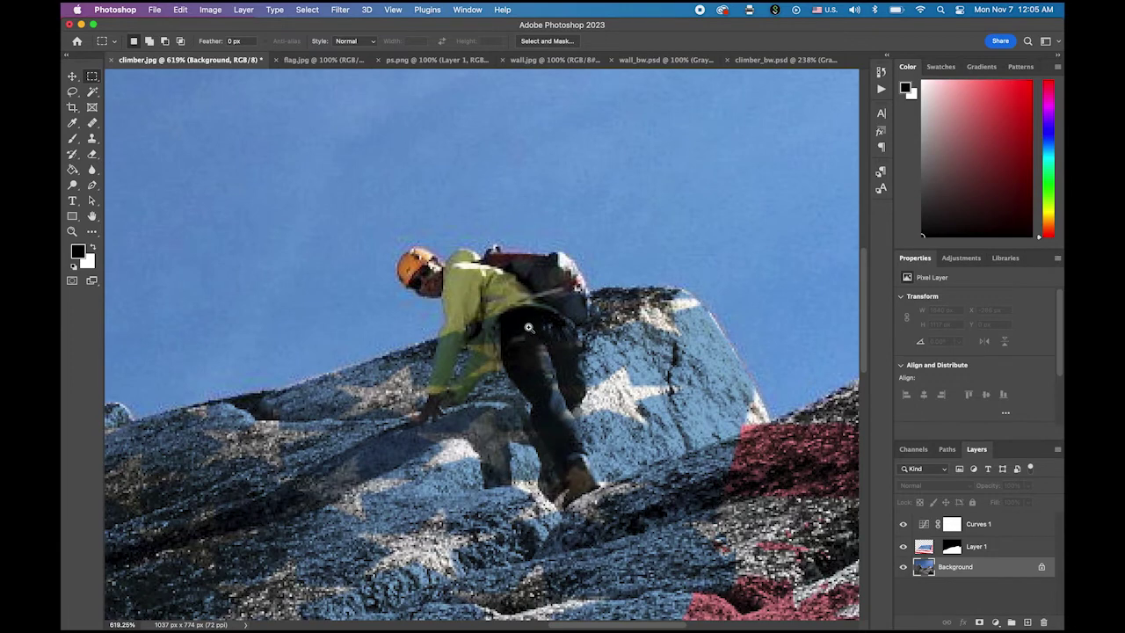
pyautogui.scroll(1, 537, 333)
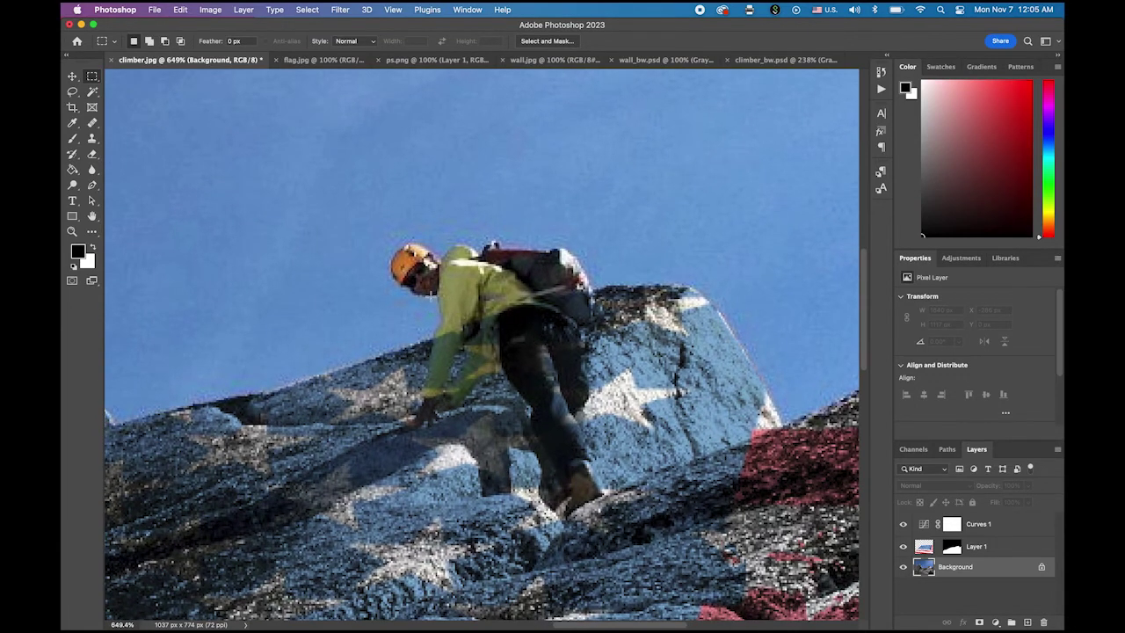
# With the Pen tool, trace the climber's outline from chin over helmet and backpack down his right side.
pyautogui.click(92, 185)
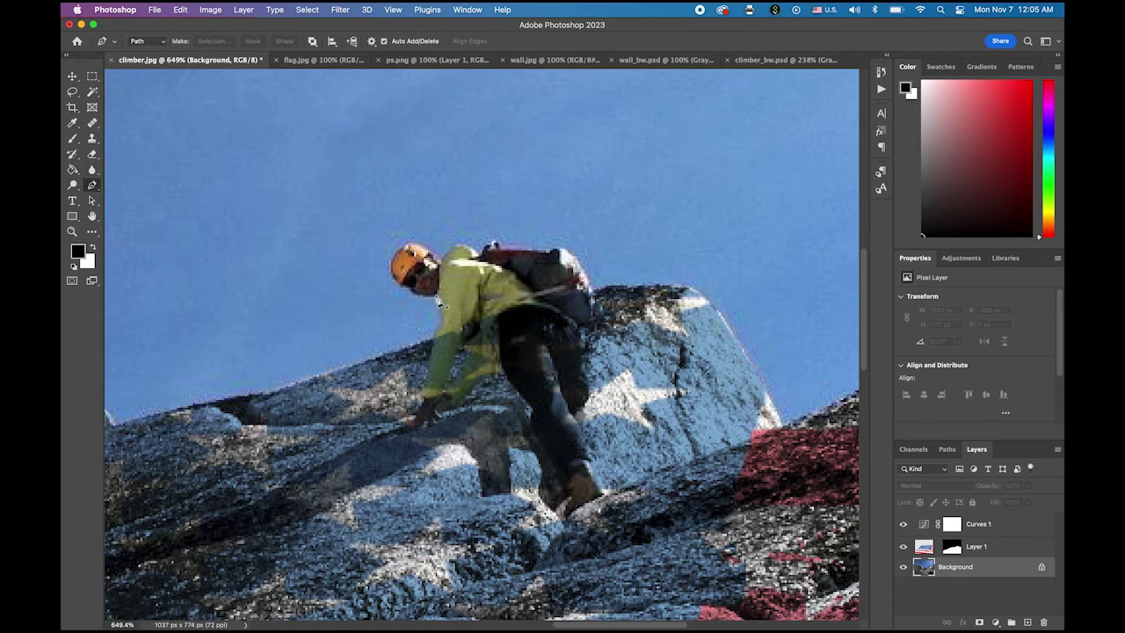
pyautogui.click(437, 303)
pyautogui.click(403, 288)
pyautogui.click(380, 269)
pyautogui.click(406, 247)
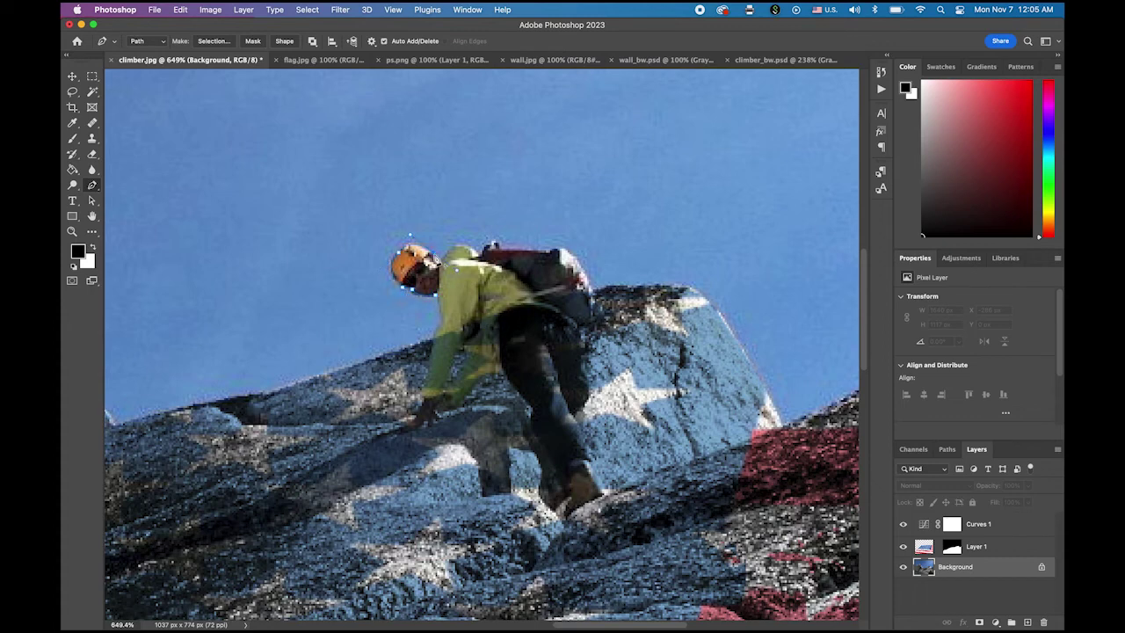
pyautogui.click(460, 247)
pyautogui.click(493, 244)
pyautogui.click(558, 242)
pyautogui.click(595, 306)
pyautogui.click(585, 329)
pyautogui.click(583, 379)
# Continue the path down the legs, back up to the arm and hand, and up the arm's left edge.
pyautogui.click(578, 413)
pyautogui.click(589, 453)
pyautogui.click(571, 519)
pyautogui.click(548, 450)
pyautogui.click(531, 409)
pyautogui.click(504, 378)
pyautogui.click(474, 392)
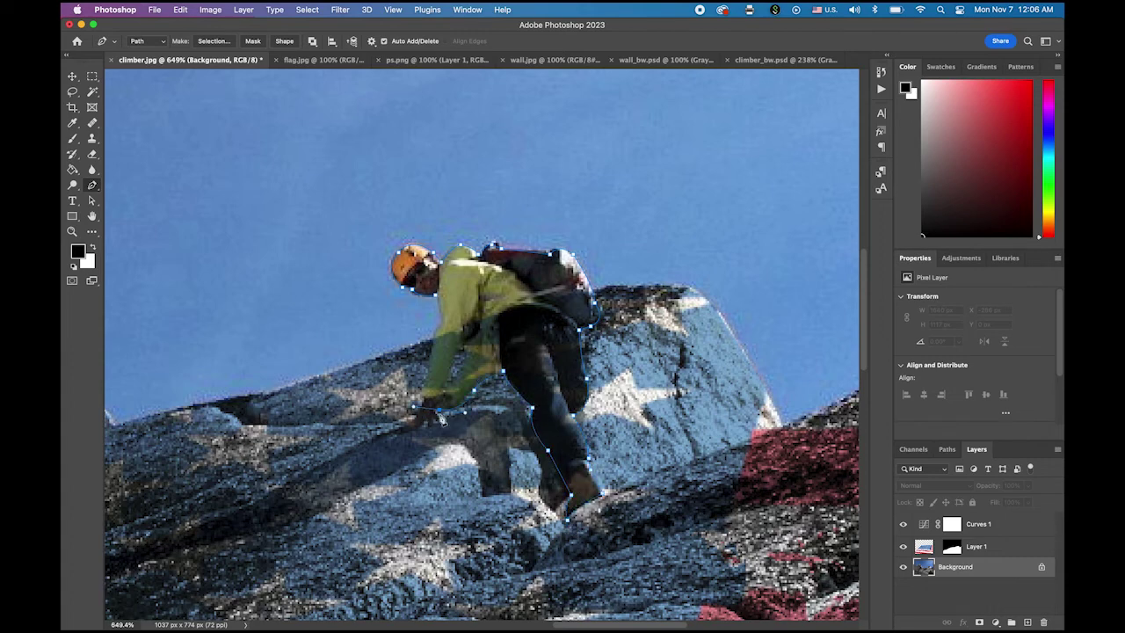
pyautogui.click(439, 409)
pyautogui.click(403, 427)
pyautogui.click(433, 330)
# Turn the Work Path into a selection with no feathering.
pyautogui.click(947, 449)
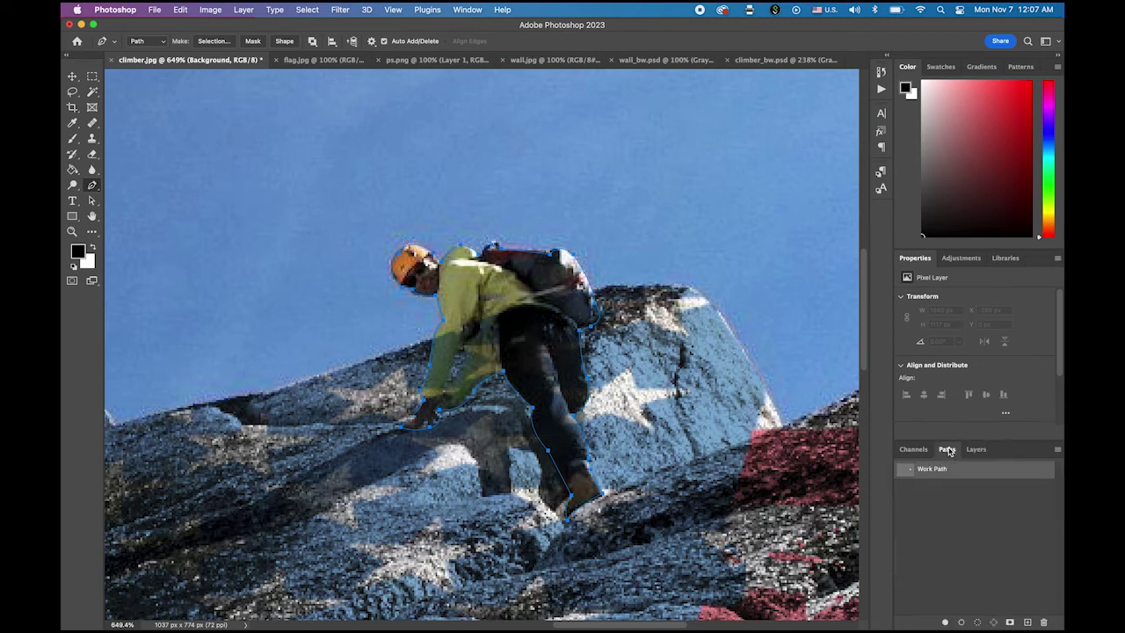
pyautogui.click(1058, 449)
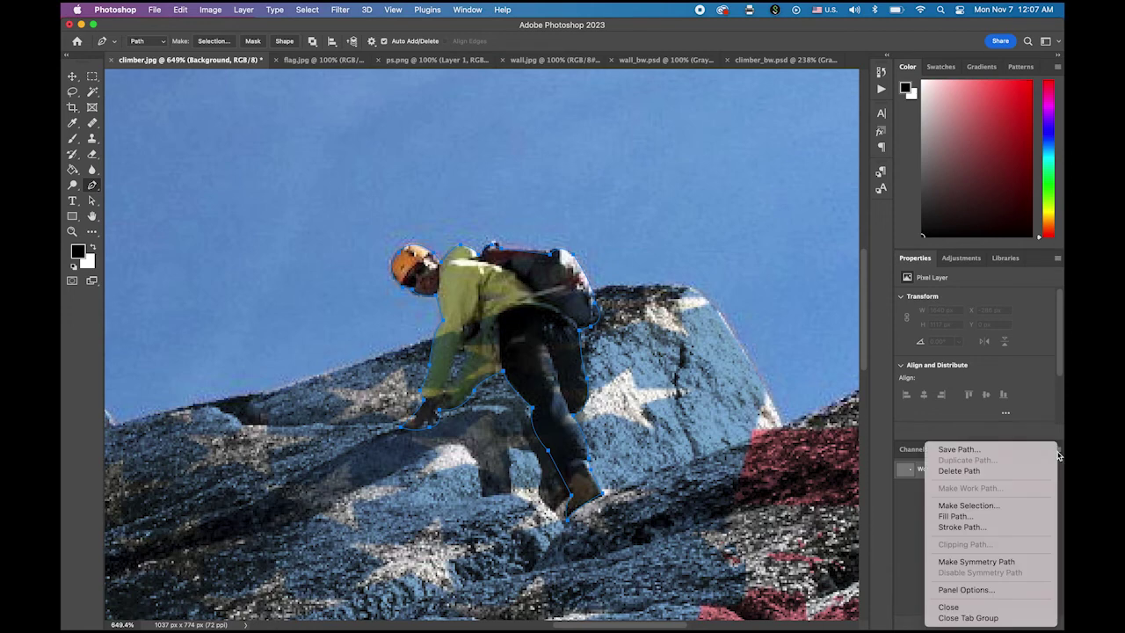
pyautogui.click(992, 507)
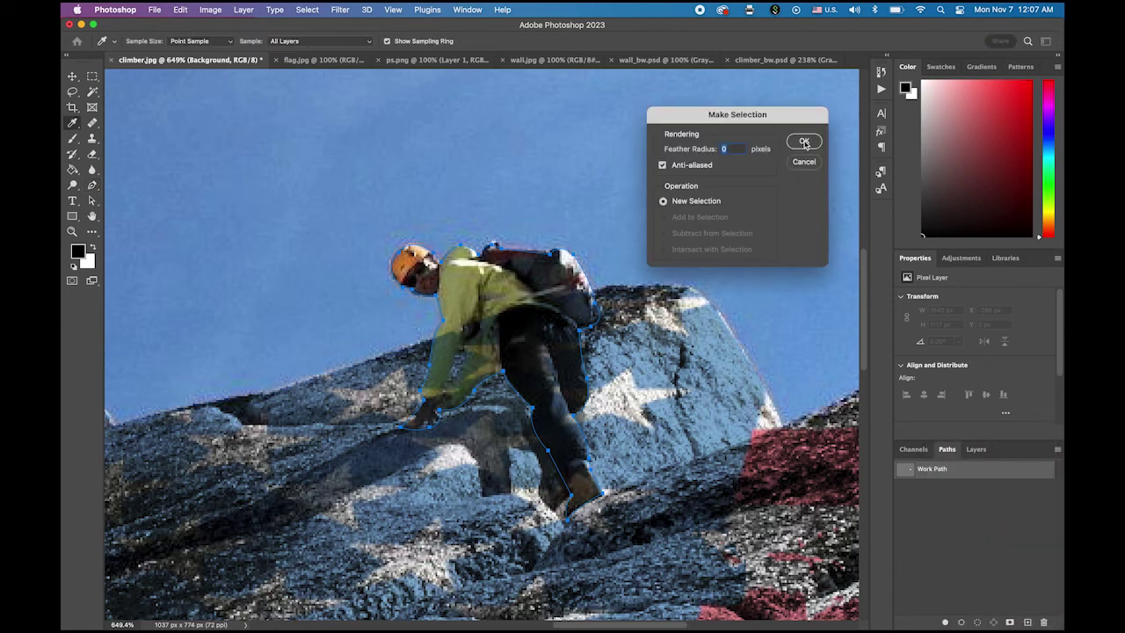
pyautogui.click(804, 143)
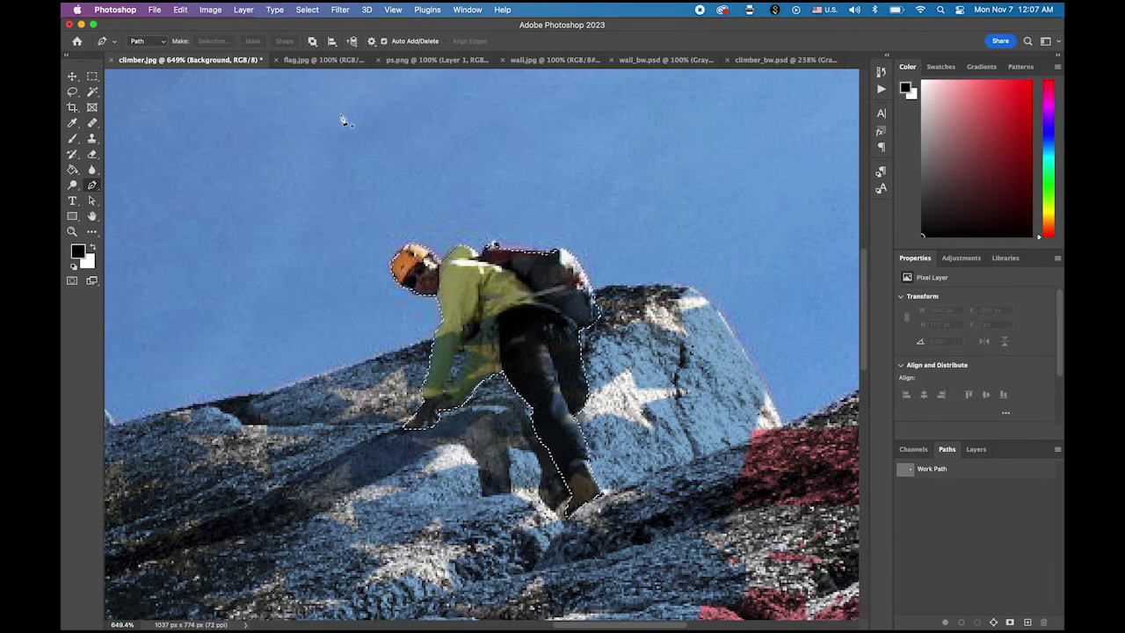
# Paste the copied climber in place as a new Layer 2.
pyautogui.click(182, 9)
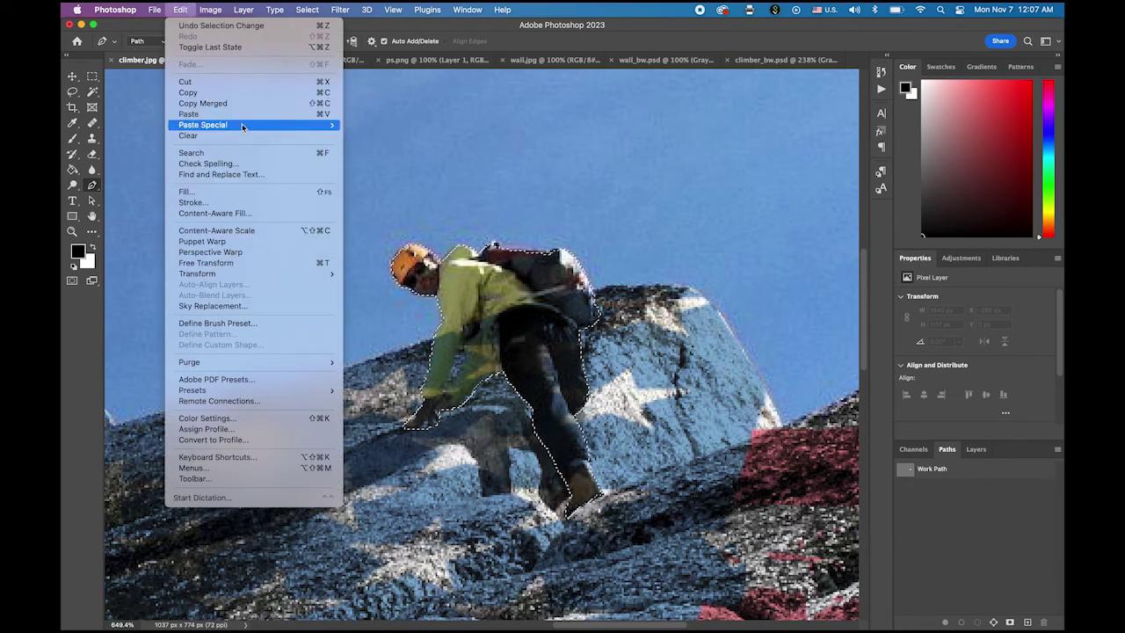
pyautogui.moveTo(241, 124)
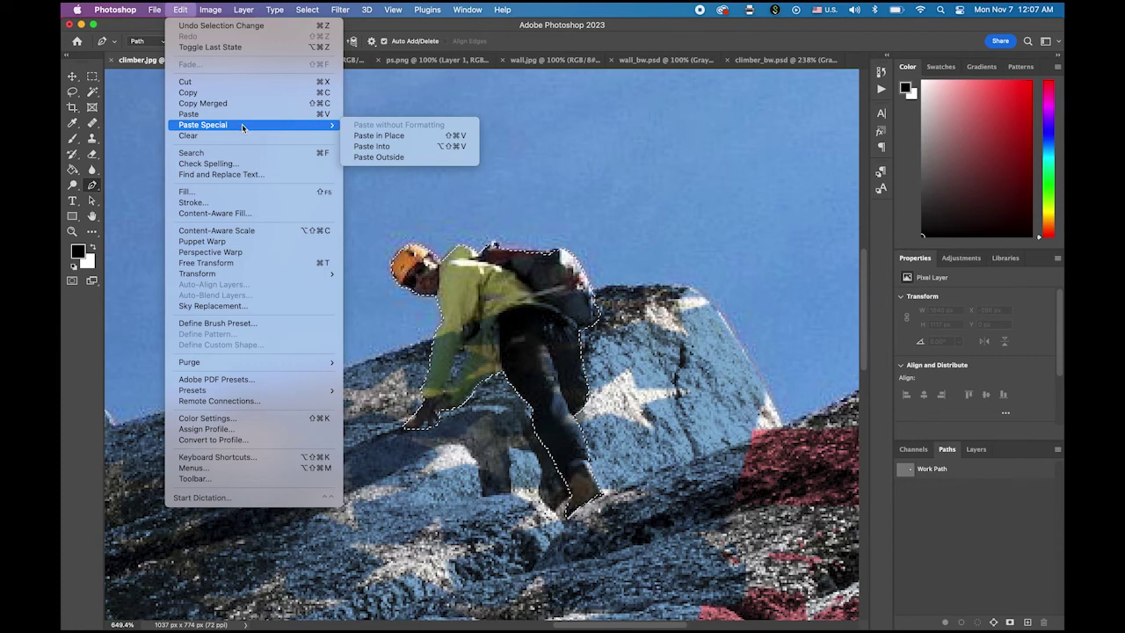
pyautogui.click(404, 141)
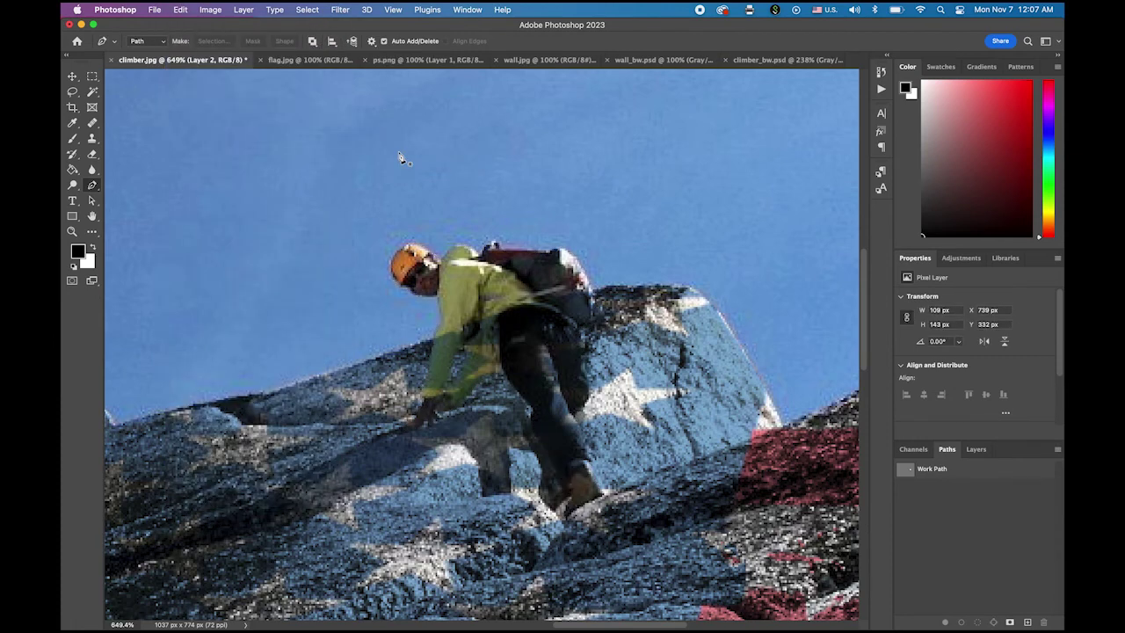
pyautogui.click(978, 450)
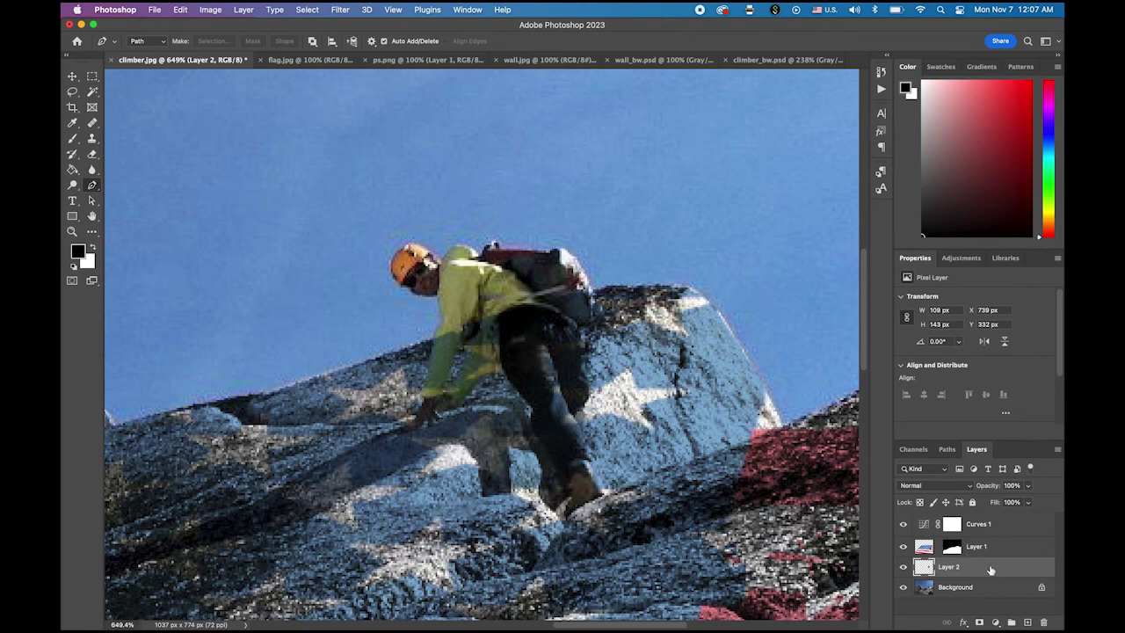
# Drag Layer 2 above Curves 1 and fit the whole image on screen.
pyautogui.moveTo(993, 573); pyautogui.dragTo(1001, 523)
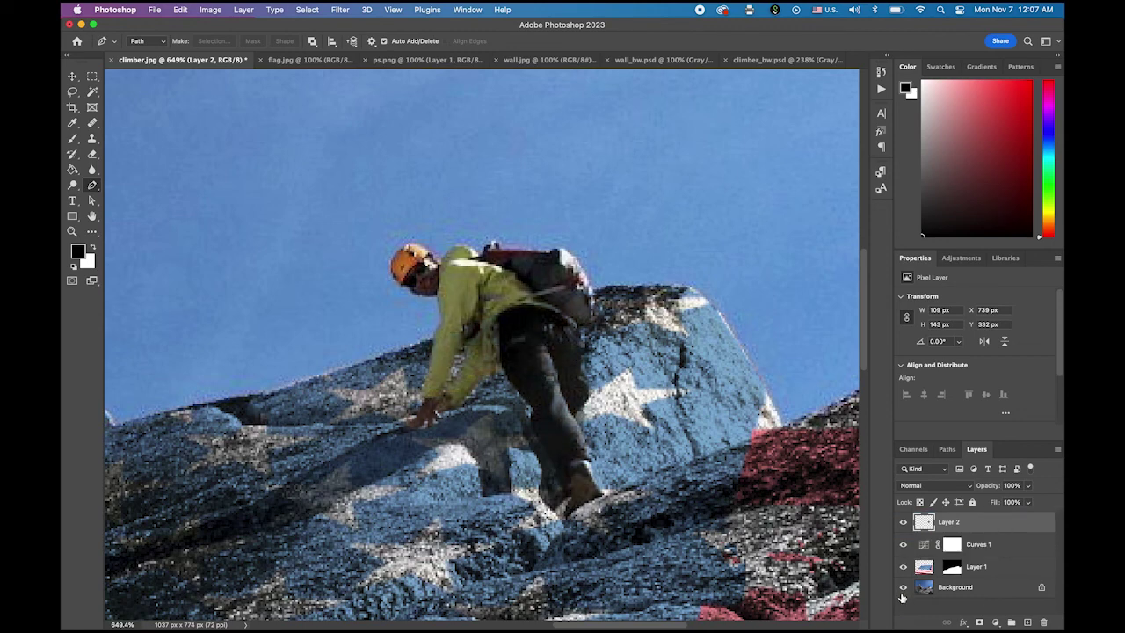
pyautogui.doubleClick(92, 217)
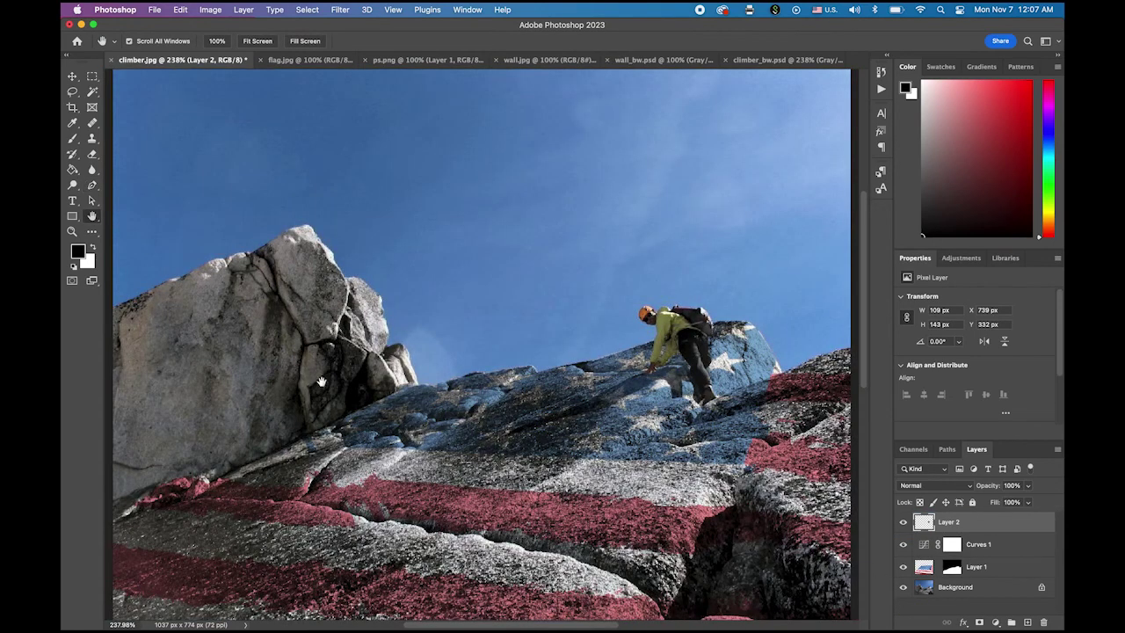
pyautogui.click(93, 78)
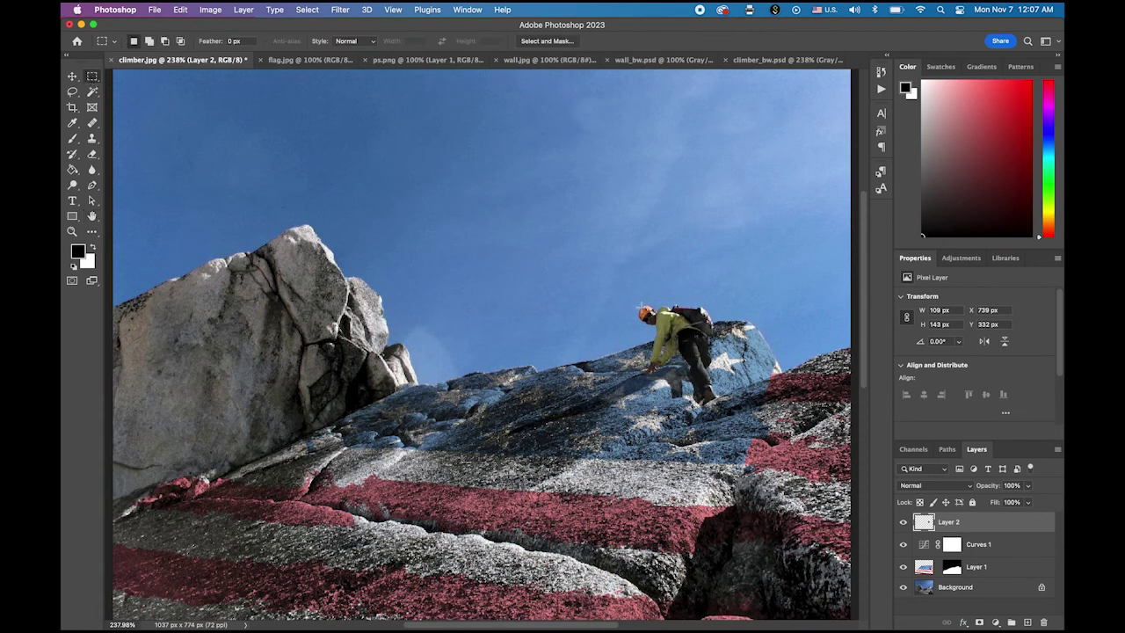